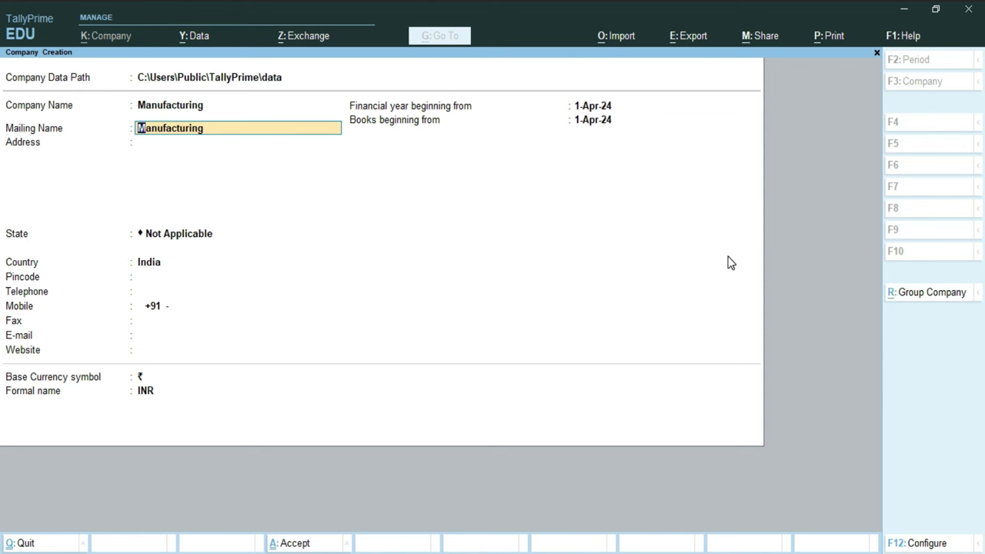
Step: Enter the company's two-line street address
{"action": "key", "text": "Return"}
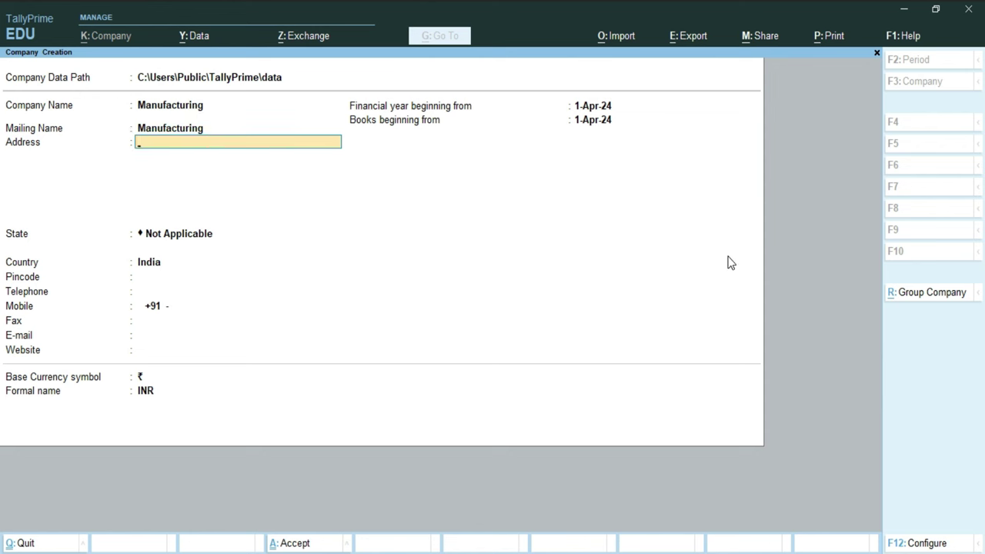
{"action": "key", "text": "Return"}
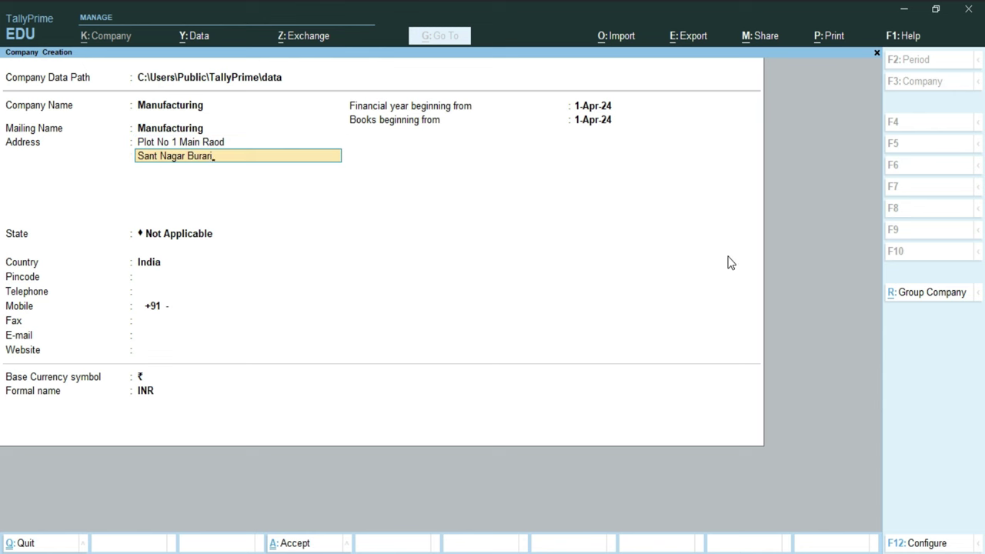
{"action": "key", "text": "Return"}
Step: Select Delhi as the state and fill in the pincode and telephone number
{"action": "key", "text": "Return"}
{"action": "type", "text": "d"}
{"action": "key", "text": "Down"}
{"action": "key", "text": "Return"}
{"action": "type", "text": "110089"}
{"action": "key", "text": "Return"}
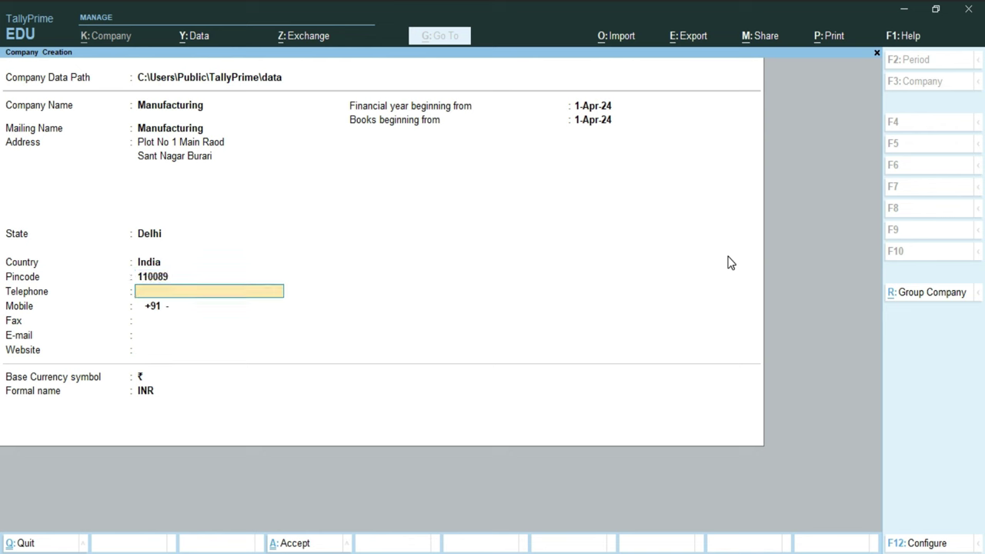
Step: Fill in the mobile, fax, e-mail and website contact details
{"action": "key", "text": "Return"}
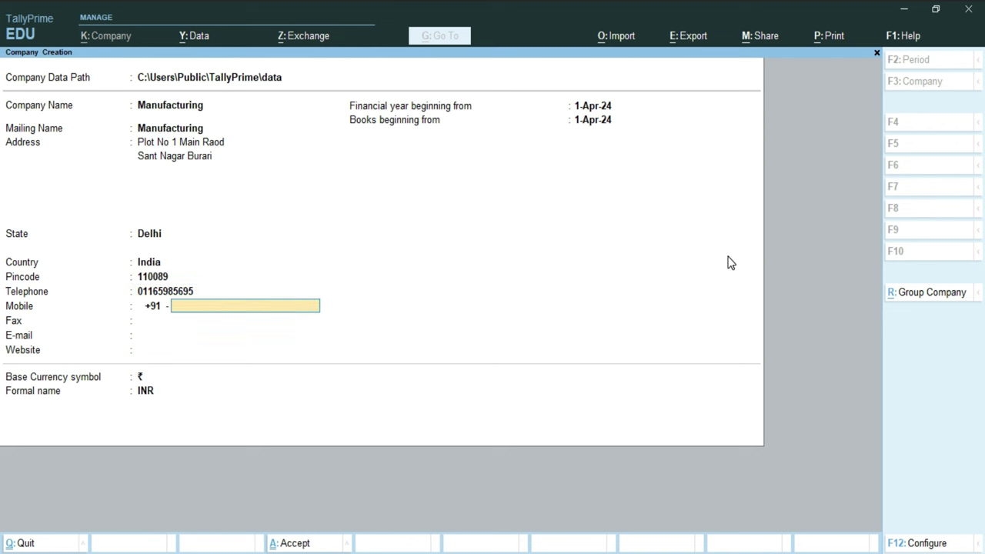
{"action": "key", "text": "Return"}
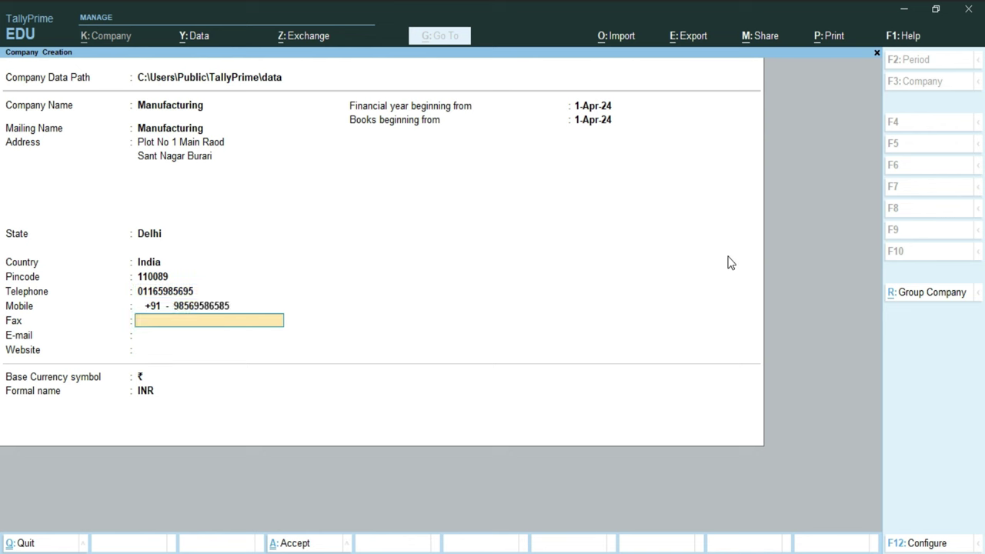
{"action": "key", "text": "Return"}
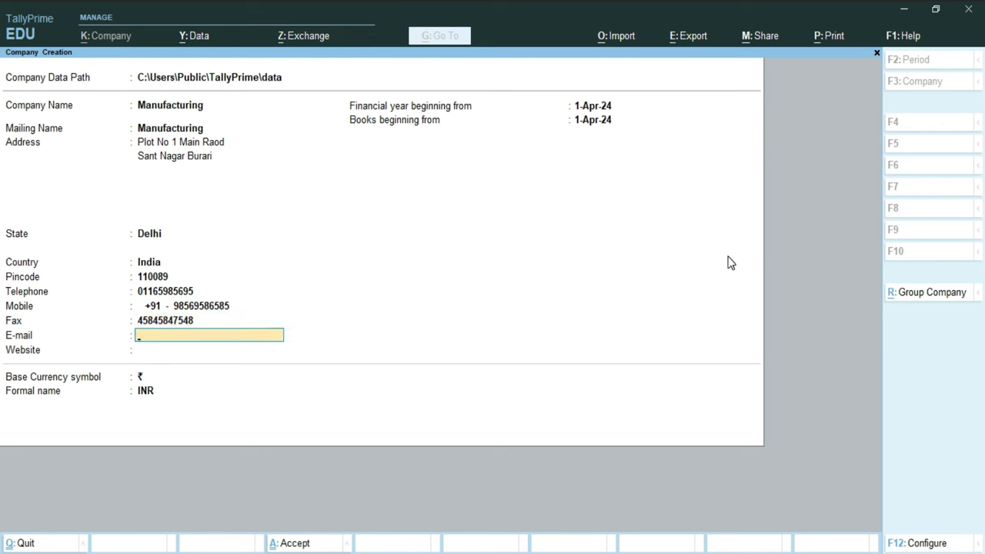
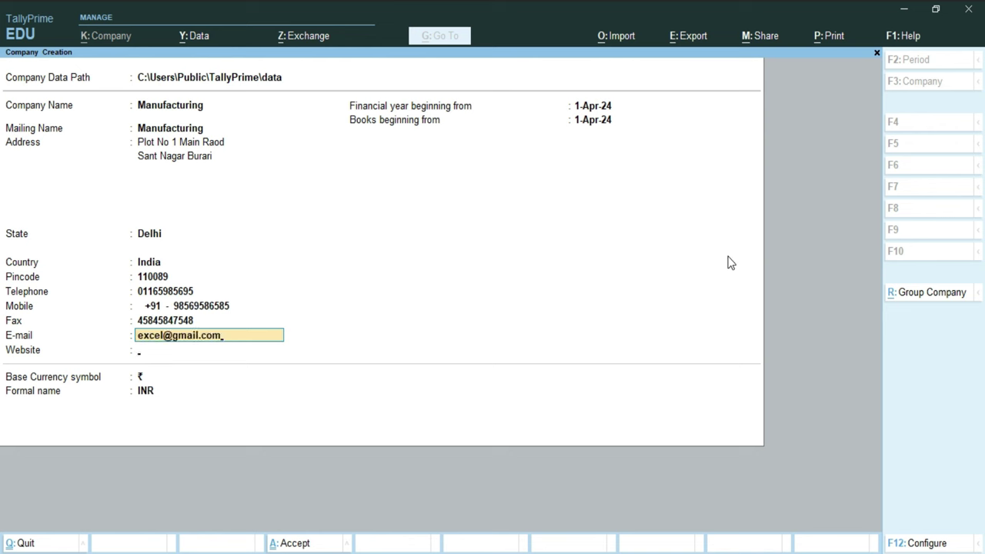
{"action": "key", "text": "Return"}
{"action": "type", "text": "w"}
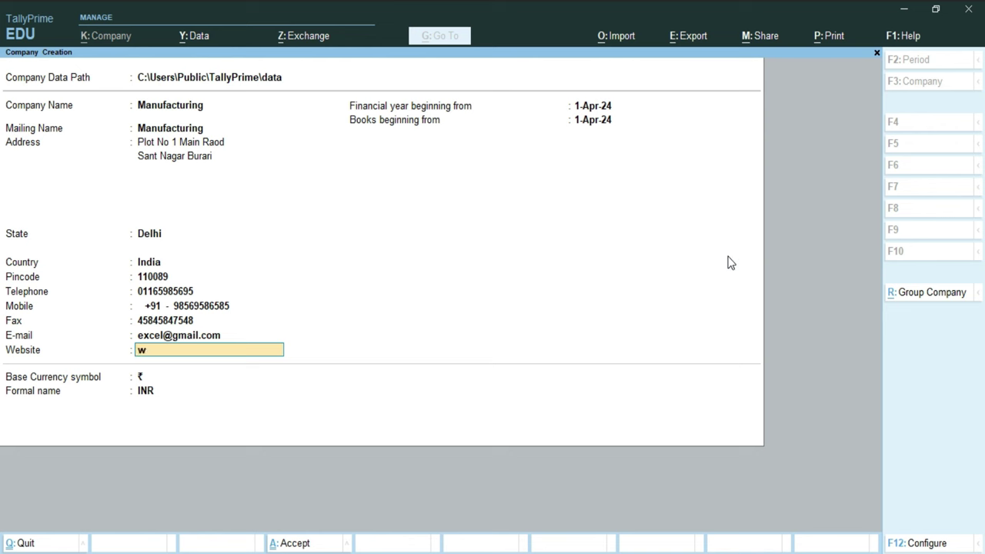
{"action": "type", "text": "ww.excel-infotech.com"}
{"action": "key", "text": "Return"}
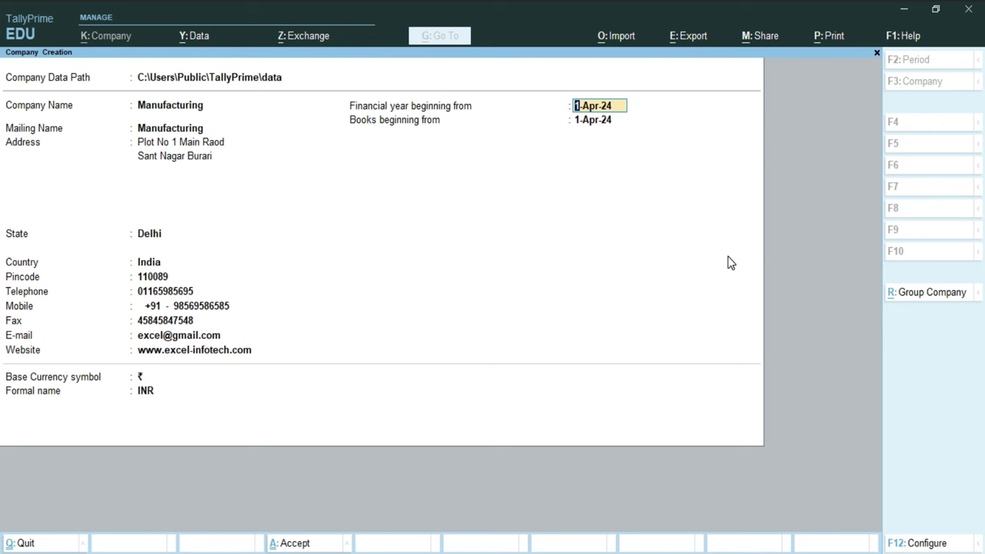
Step: Keep 1-Apr-24 as financial year and books start dates, with the rupee symbol
{"action": "key", "text": "Return"}
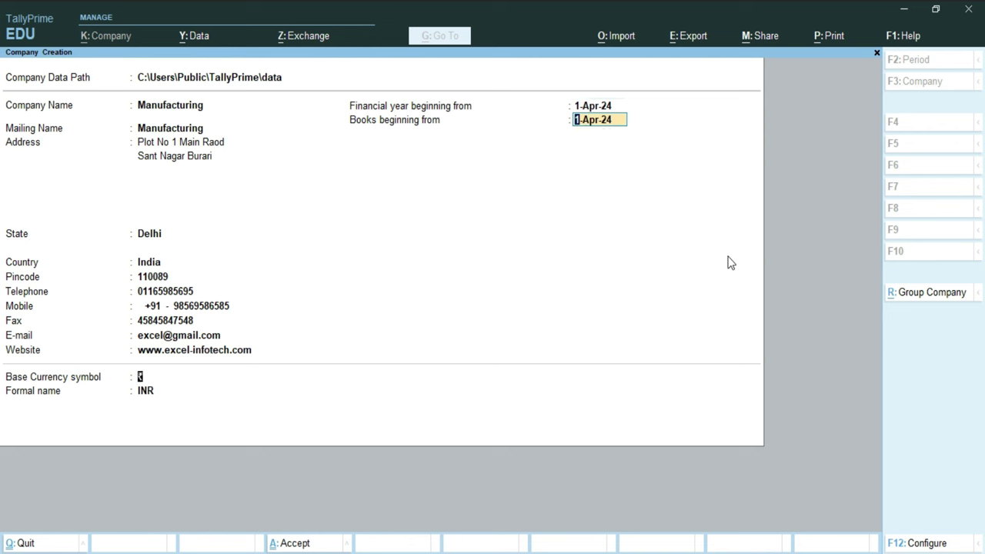
{"action": "key", "text": "Return"}
{"action": "key", "text": "Return"}
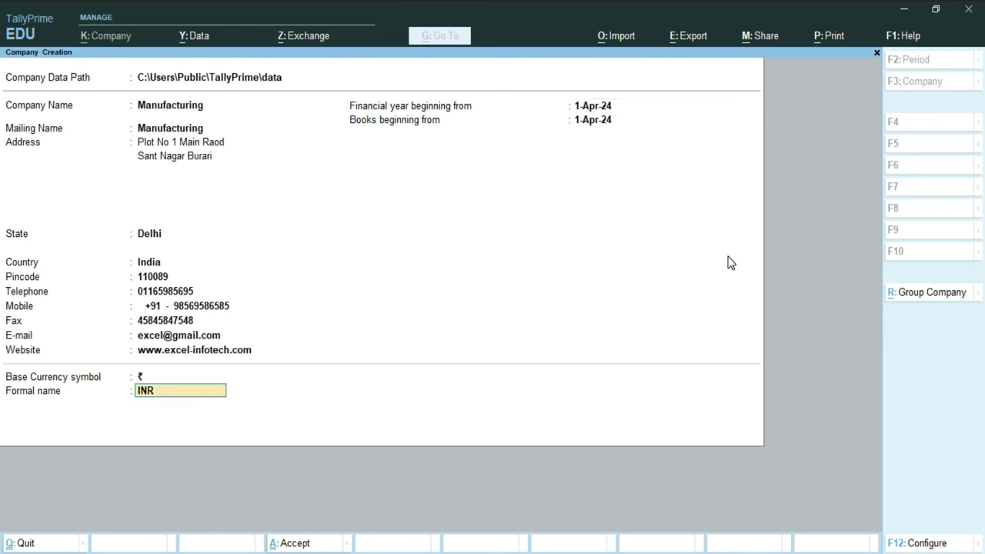
{"action": "key", "text": "Return"}
{"action": "key", "text": "Return"}
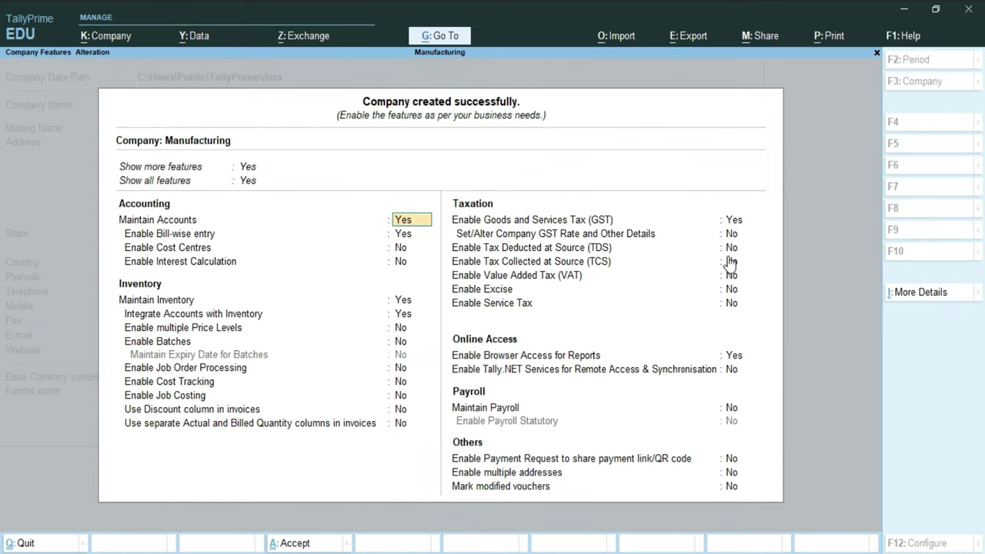
Step: Keep default accounting and inventory features and bring up GST details with GST enabled
{"action": "key", "text": "Return"}
{"action": "key", "text": "Return"}
{"action": "key", "text": "Return"}
{"action": "key", "text": "Return"}
{"action": "key", "text": "Return"}
{"action": "key", "text": "Return"}
{"action": "key", "text": "Return"}
{"action": "key", "text": "Return"}
{"action": "key", "text": "Return"}
{"action": "key", "text": "Return"}
{"action": "key", "text": "Return"}
{"action": "key", "text": "Return"}
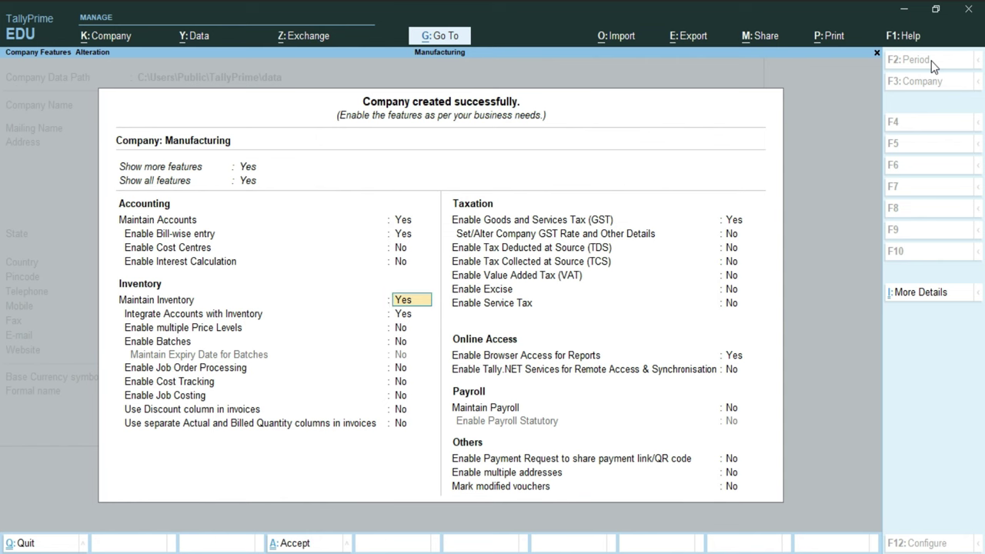
{"action": "key", "text": "Return"}
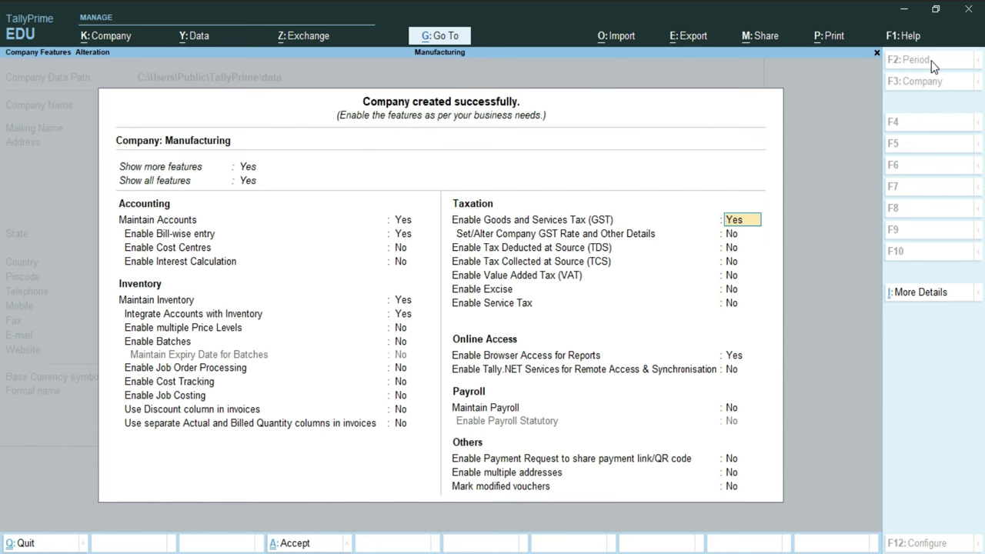
{"action": "key", "text": "Return"}
{"action": "key", "text": "Return"}
{"action": "key", "text": "Return"}
{"action": "key", "text": "Return"}
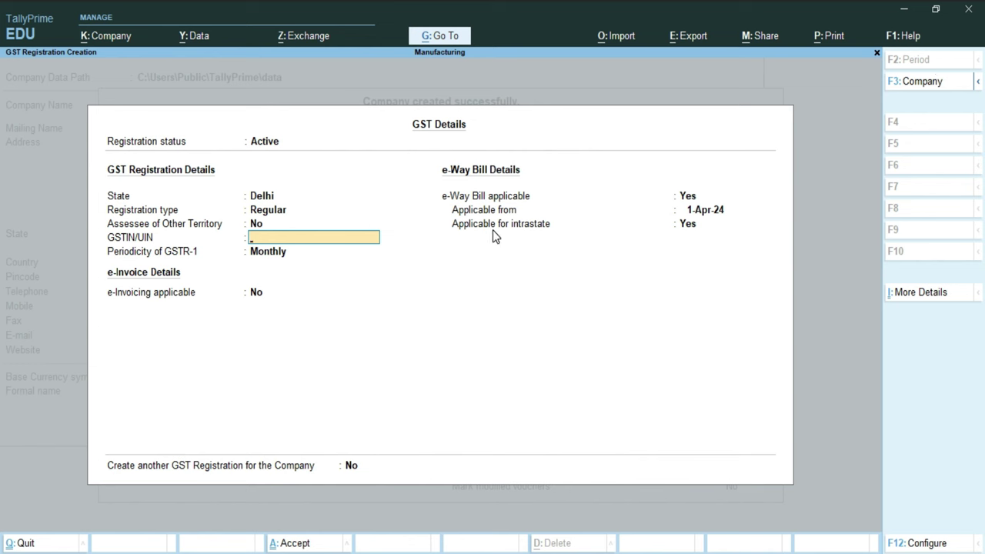
Step: Enter the GSTIN, keep Monthly GSTR-1 and e-Way Bill applicable, and save GST details
{"action": "key", "text": "ctrl+alt+v"}
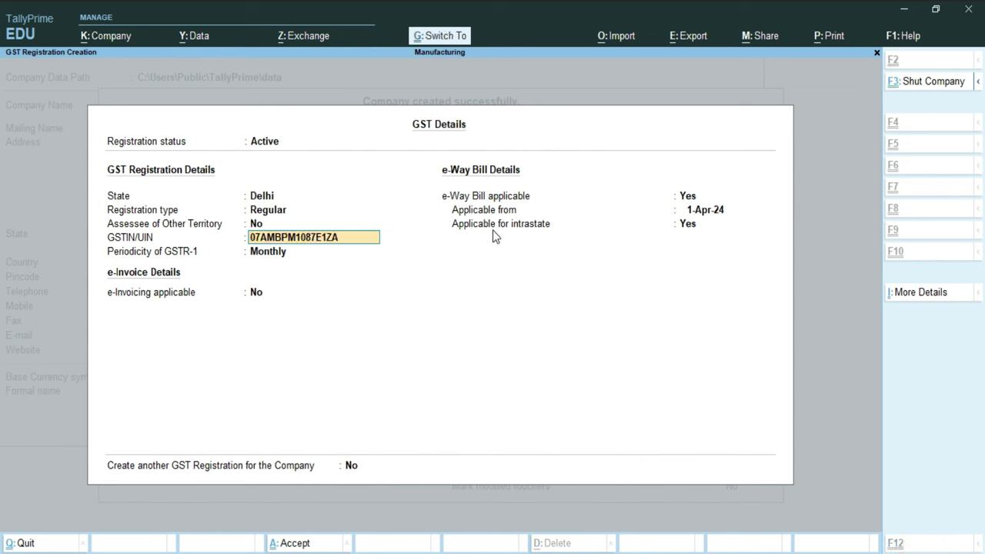
{"action": "key", "text": "Return"}
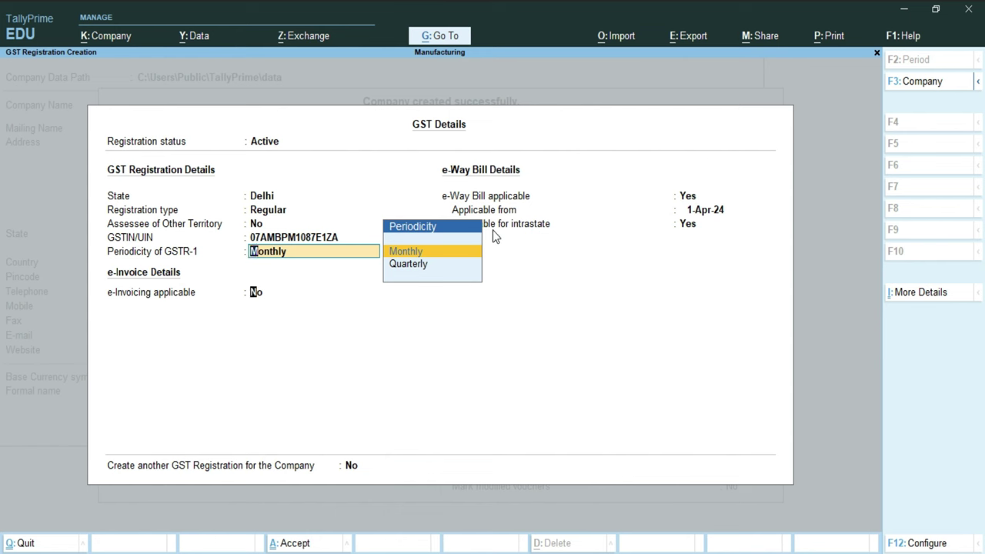
{"action": "key", "text": "Return"}
{"action": "key", "text": "Return"}
{"action": "key", "text": "Return"}
{"action": "key", "text": "Return"}
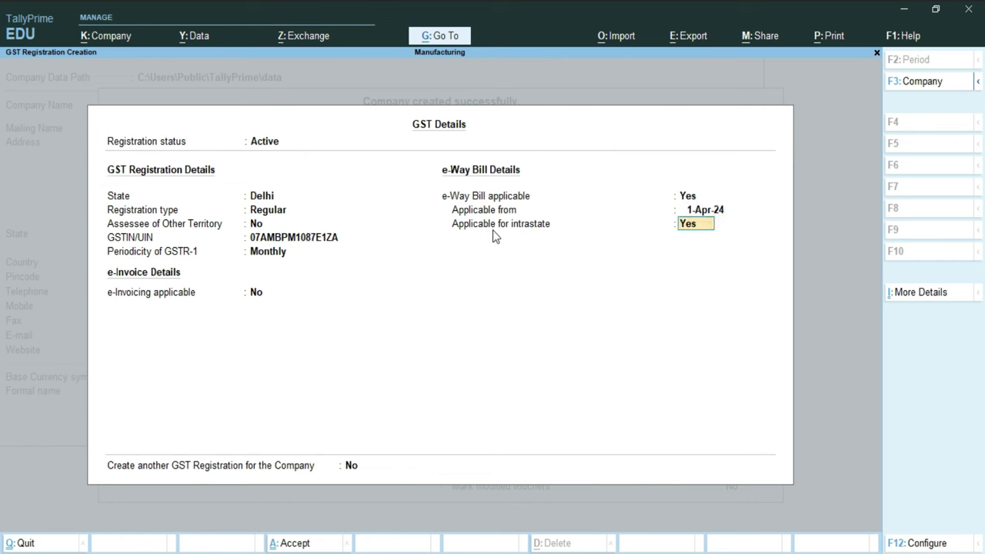
{"action": "key", "text": "Return"}
{"action": "key", "text": "Return"}
{"action": "key", "text": "Return"}
{"action": "key", "text": "Return"}
{"action": "key", "text": "Return"}
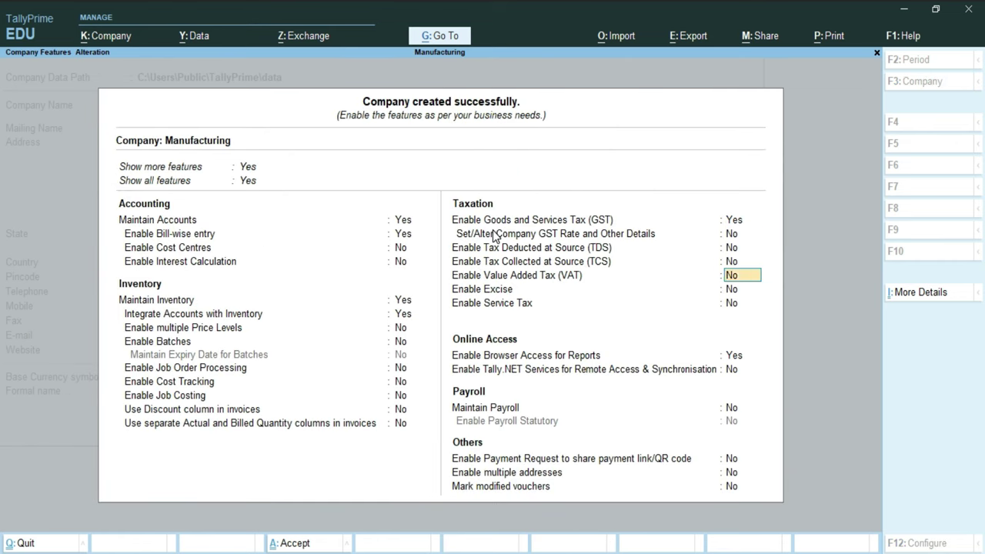
Step: Leave TDS, TCS, VAT, Excise, Payroll and other features at No
{"action": "key", "text": "Return"}
{"action": "key", "text": "Return"}
{"action": "key", "text": "Return"}
{"action": "key", "text": "Return"}
{"action": "key", "text": "Return"}
{"action": "key", "text": "Return"}
{"action": "key", "text": "Return"}
{"action": "key", "text": "Return"}
{"action": "key", "text": "Return"}
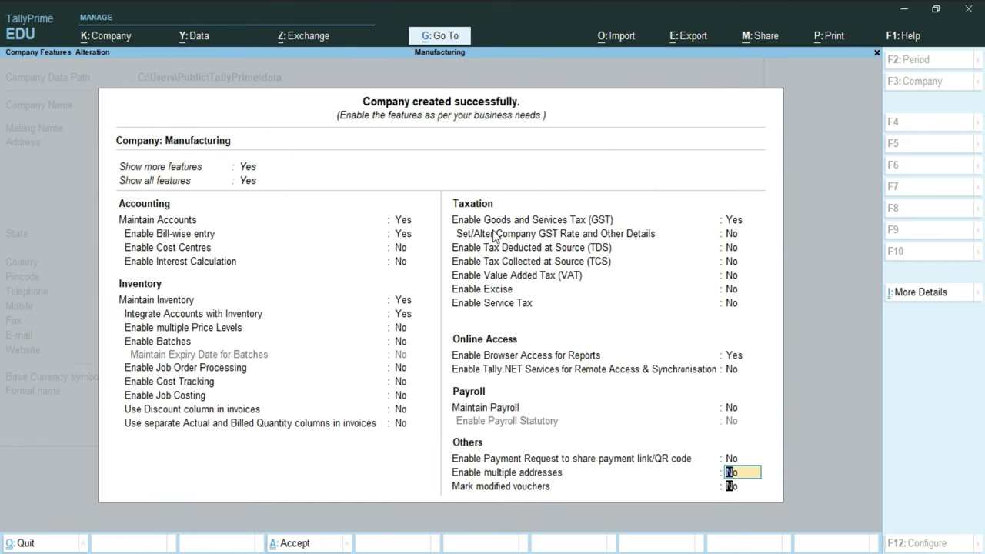
{"action": "key", "text": "Return"}
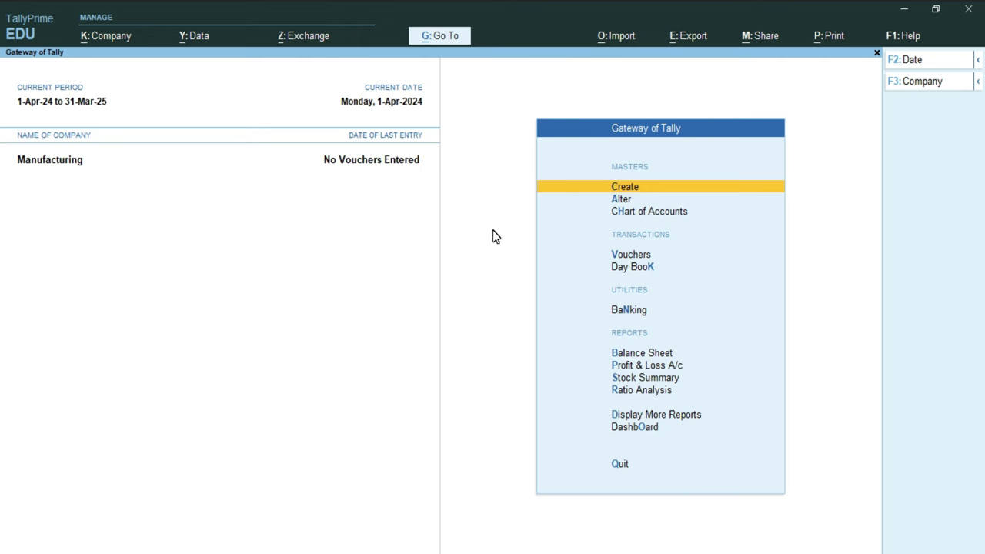
Step: Open Stock Item Creation from the Create masters list
{"action": "key", "text": "Return"}
{"action": "key", "text": "Down"}
{"action": "key", "text": "Down"}
{"action": "key", "text": "Down"}
{"action": "key", "text": "Down"}
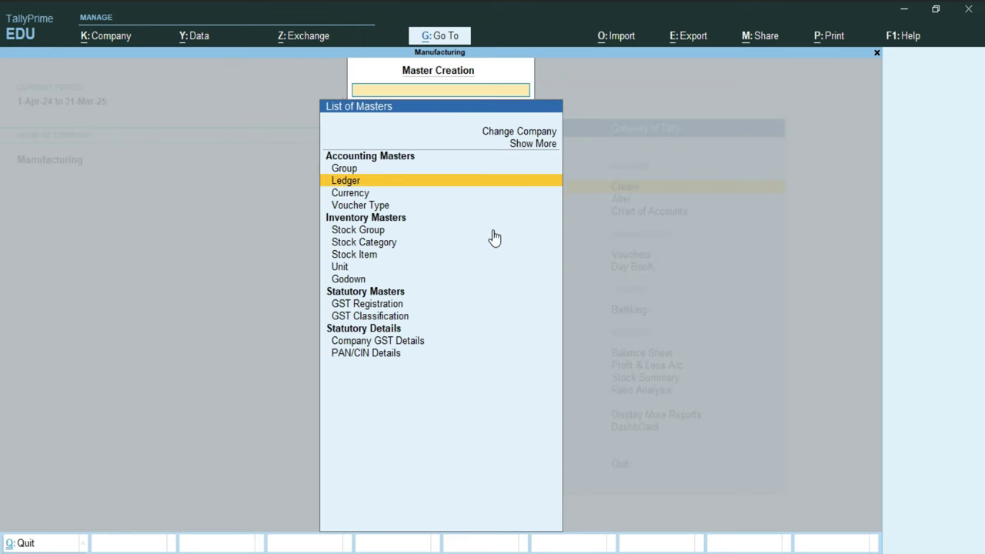
{"action": "key", "text": "Down"}
{"action": "key", "text": "Down"}
{"action": "key", "text": "Down"}
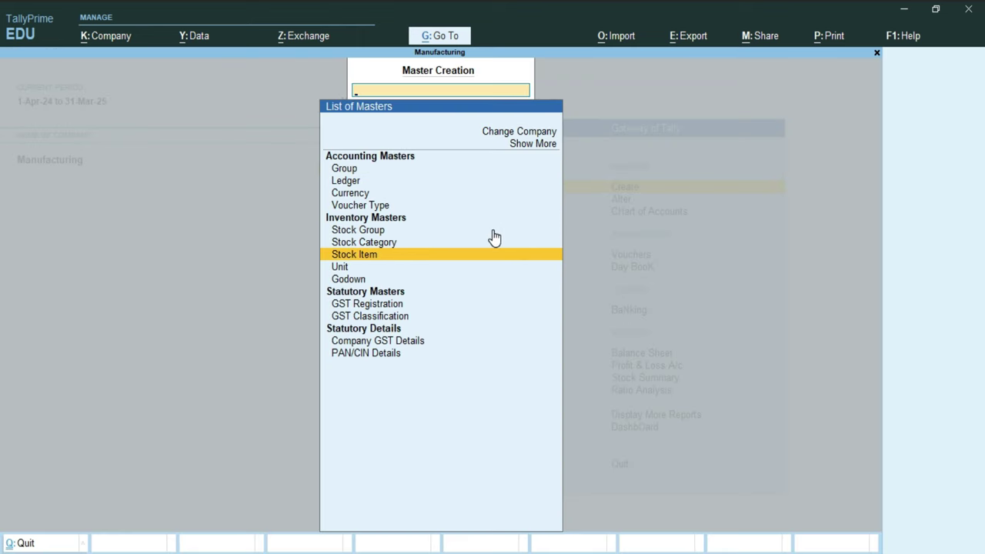
{"action": "key", "text": "Return"}
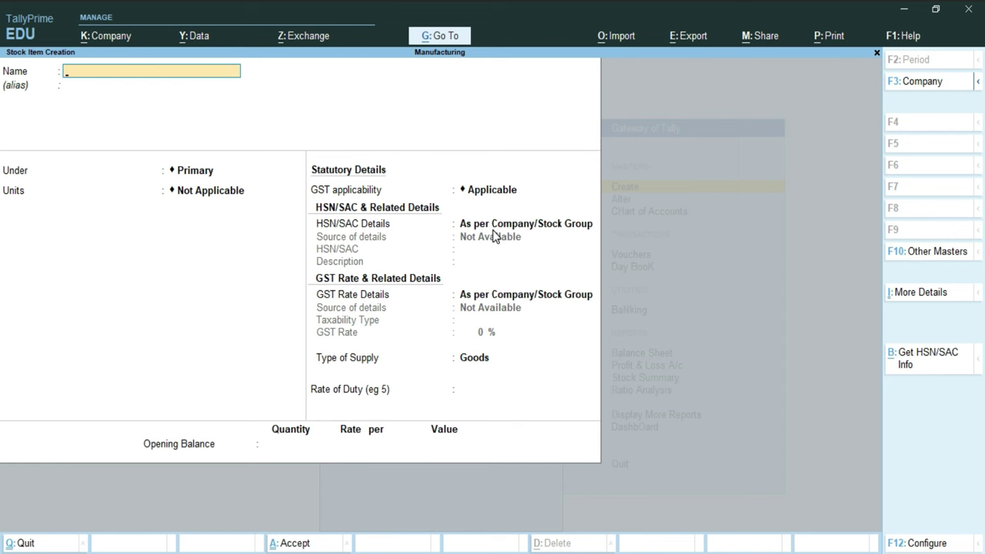
Step: Copy CPU from the Word BOM table and paste it as the item name
{"action": "key", "text": "alt+Tab"}
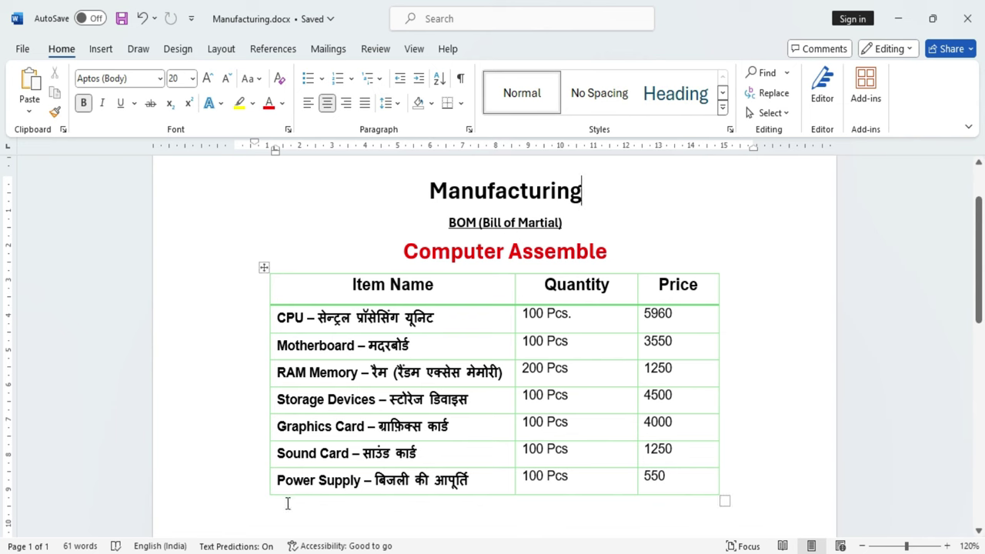
{"action": "left_click", "coordinate": [293, 319]}
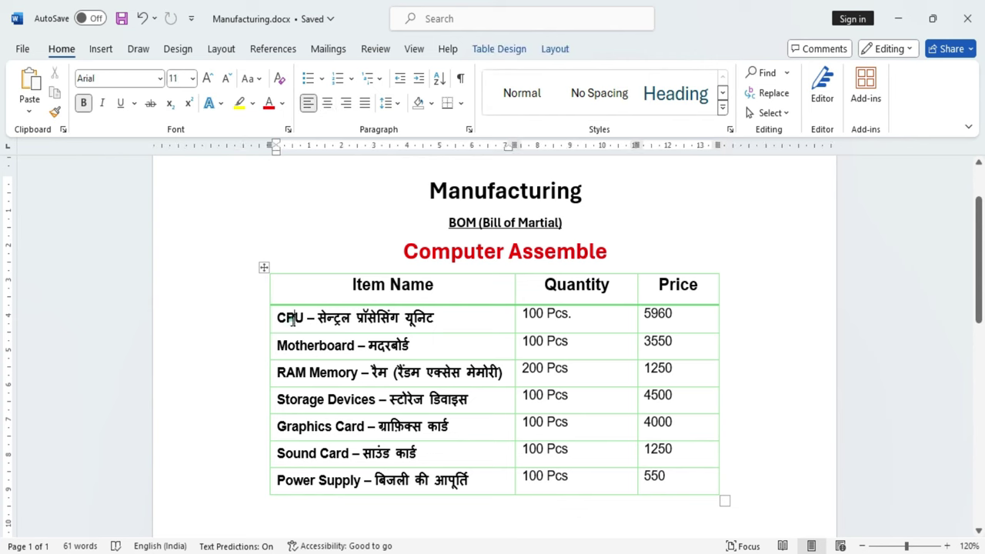
{"action": "double_click", "coordinate": [292, 320]}
{"action": "key", "text": "alt+Tab"}
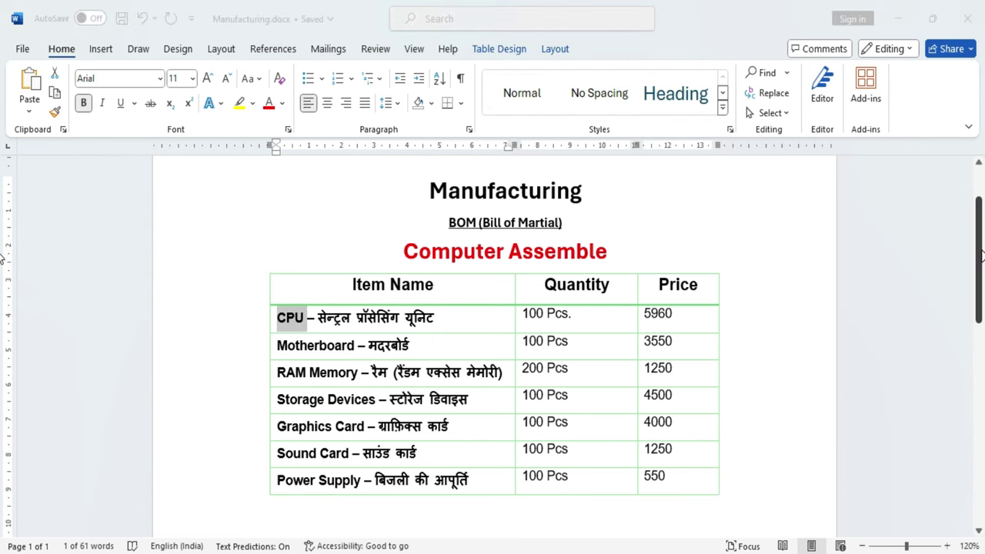
{"action": "key", "text": "ctrl+alt+v"}
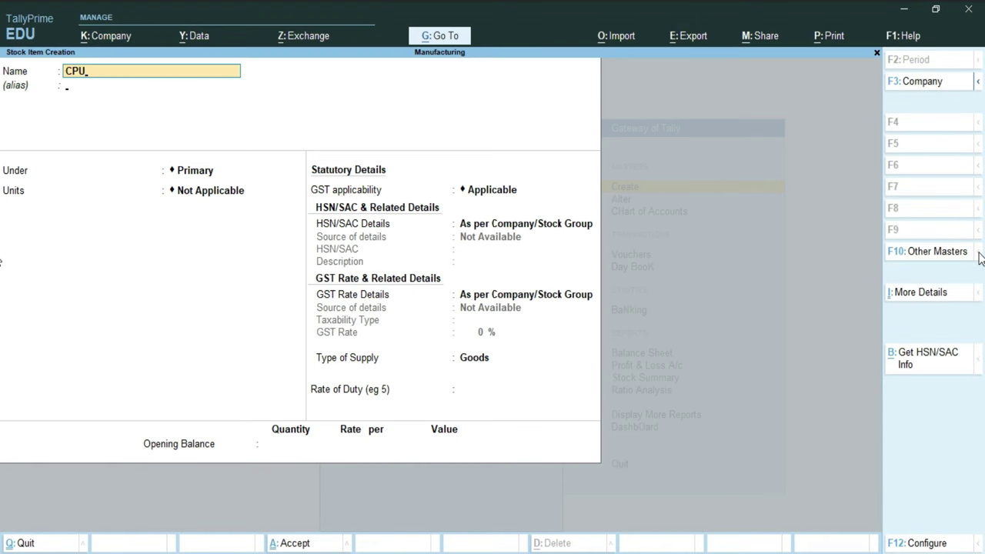
Step: Accept the CPU name and start a new stock group from the Under field's list
{"action": "key", "text": "Return"}
{"action": "key", "text": "Return"}
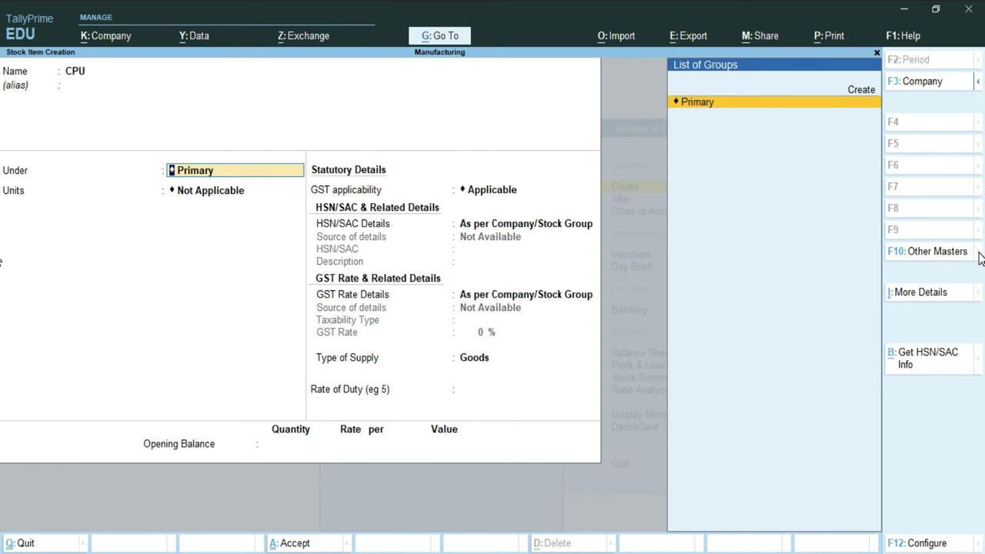
{"action": "key", "text": "Up"}
{"action": "key", "text": "Return"}
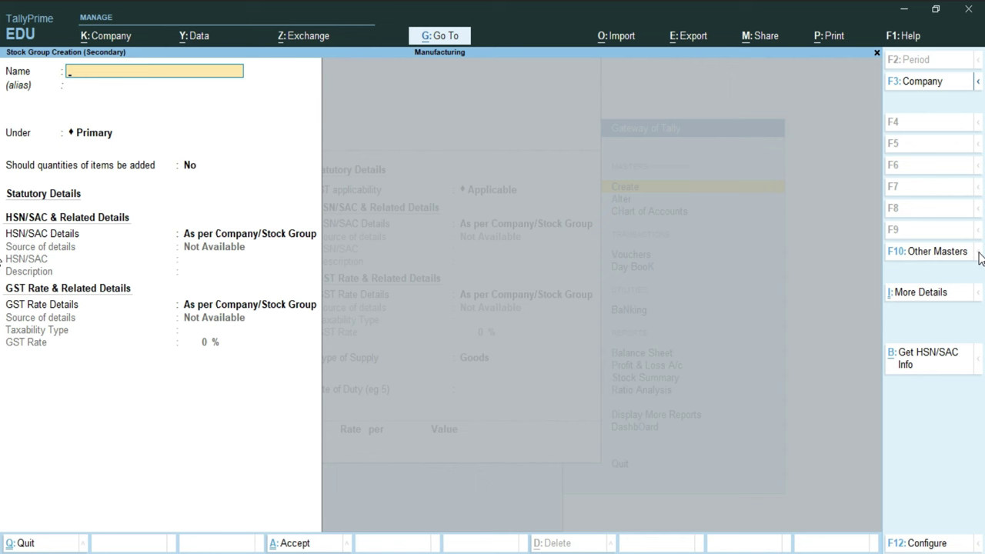
Step: Name the group Row Material under Primary with HSN/SAC code 15465845
{"action": "type", "text": "Row Material"}
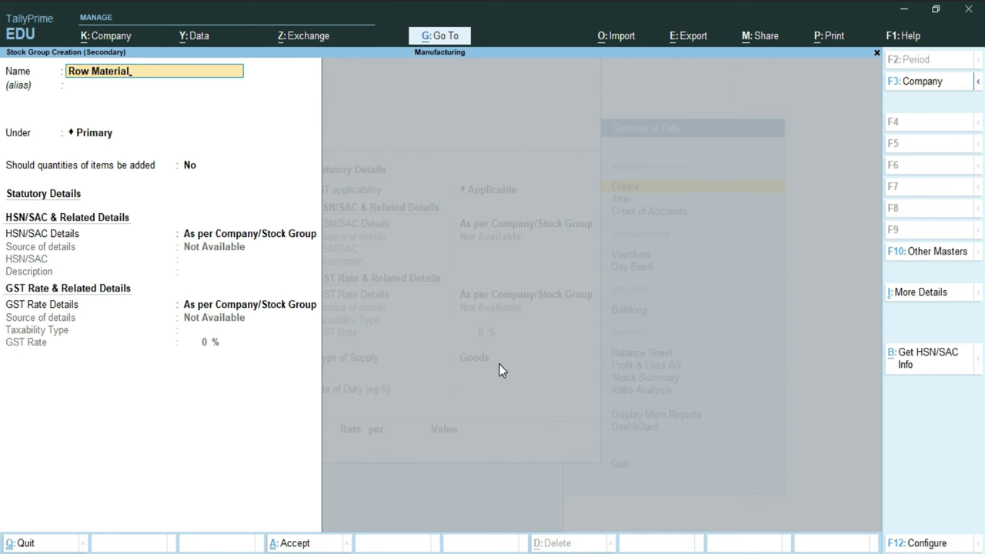
{"action": "key", "text": "Return"}
{"action": "key", "text": "Return"}
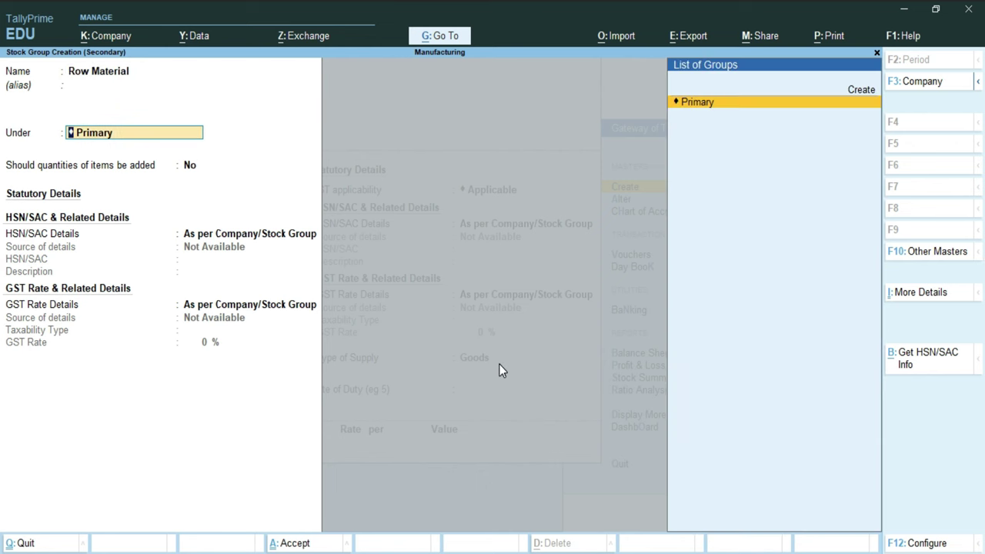
{"action": "key", "text": "Return"}
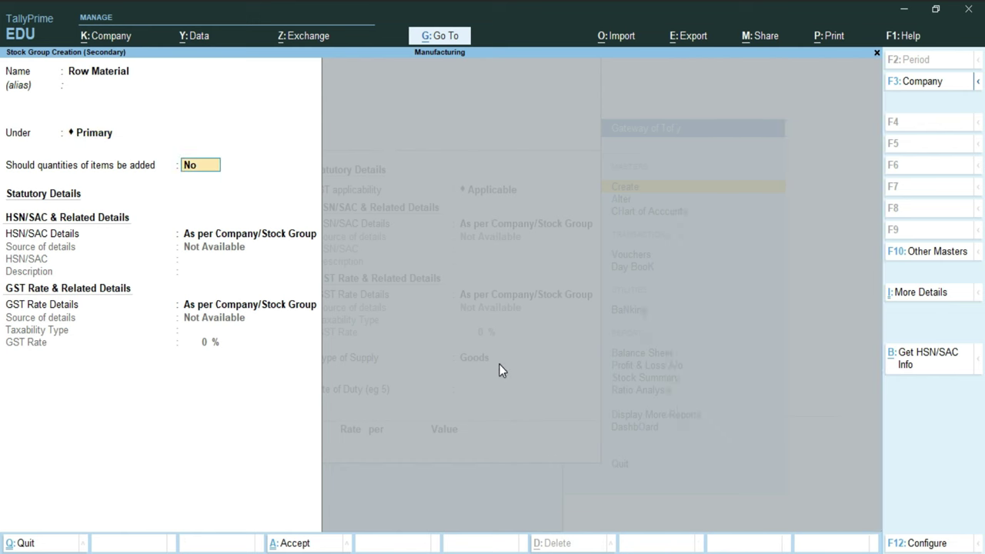
{"action": "key", "text": "Return"}
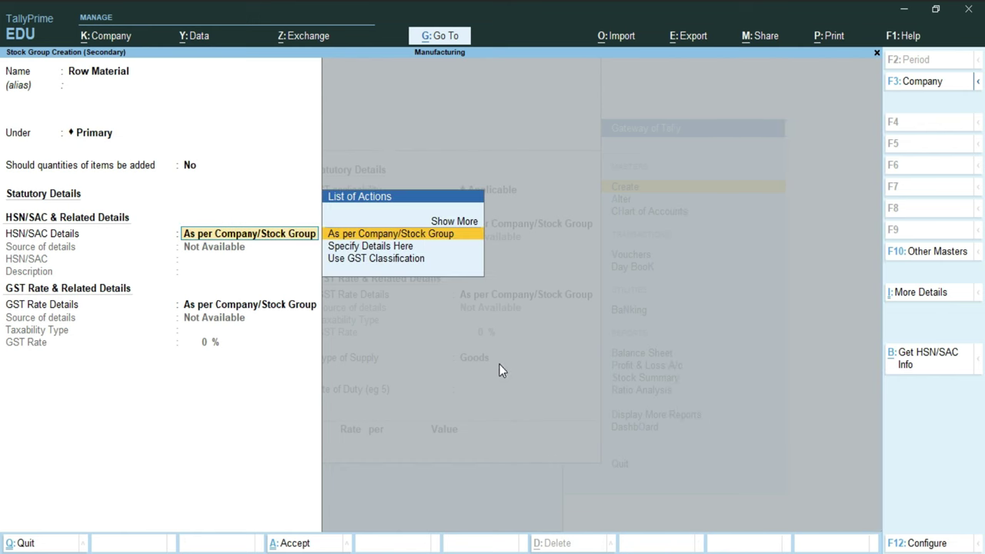
{"action": "key", "text": "Down"}
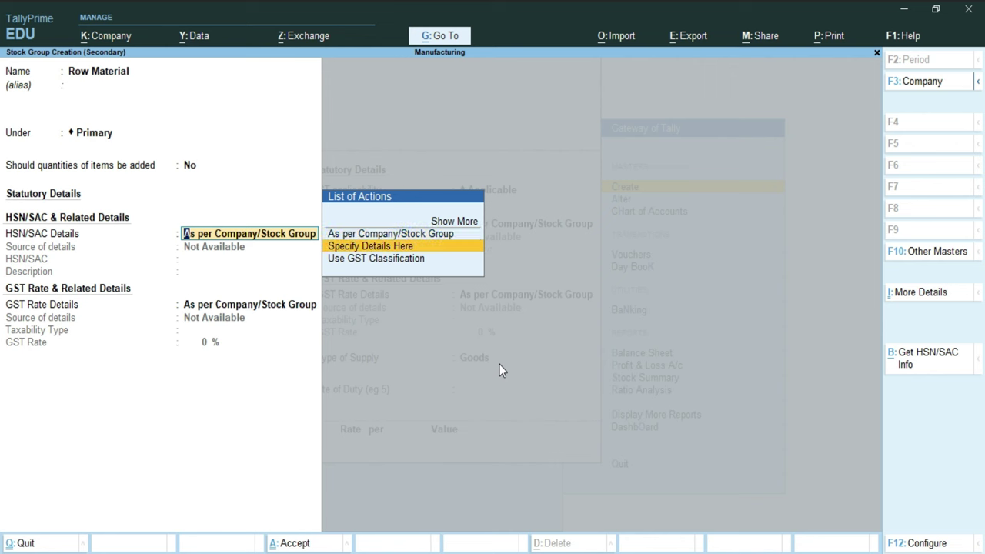
{"action": "key", "text": "Return"}
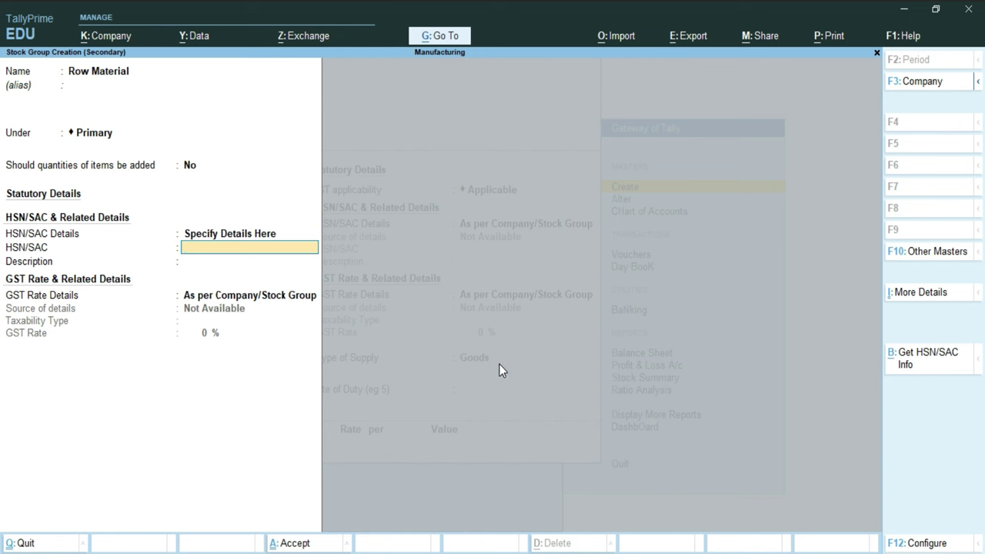
{"action": "type", "text": "15465845"}
{"action": "key", "text": "Return"}
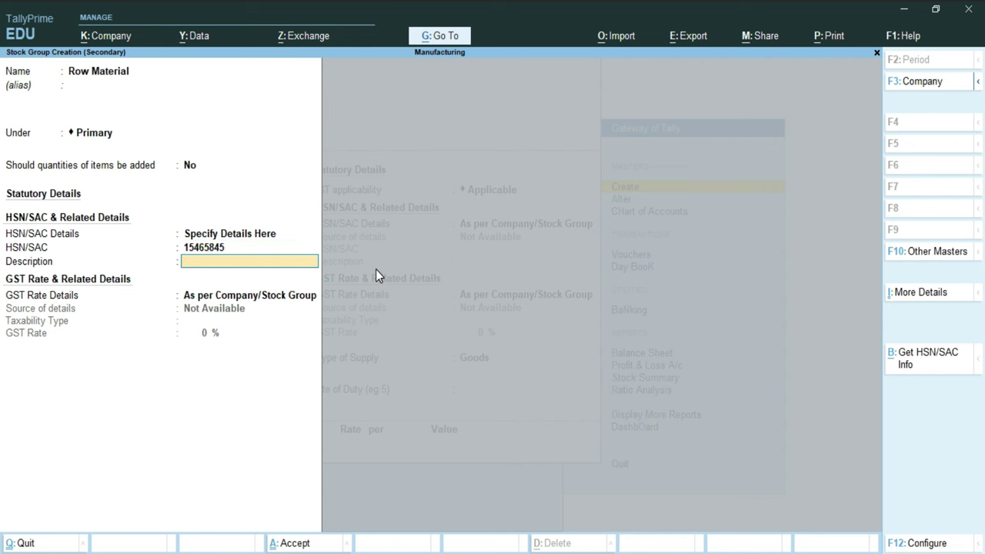
Step: Describe it as Computer Spare Parts, set Taxable at 18% GST, and save the group
{"action": "type", "text": "Computer Spare Parts"}
{"action": "key", "text": "Return"}
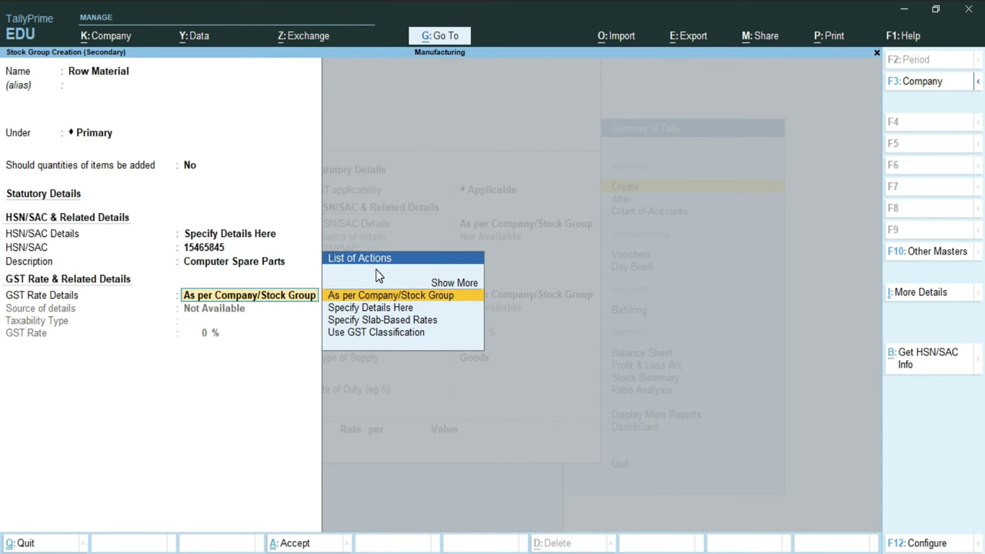
{"action": "key", "text": "Down"}
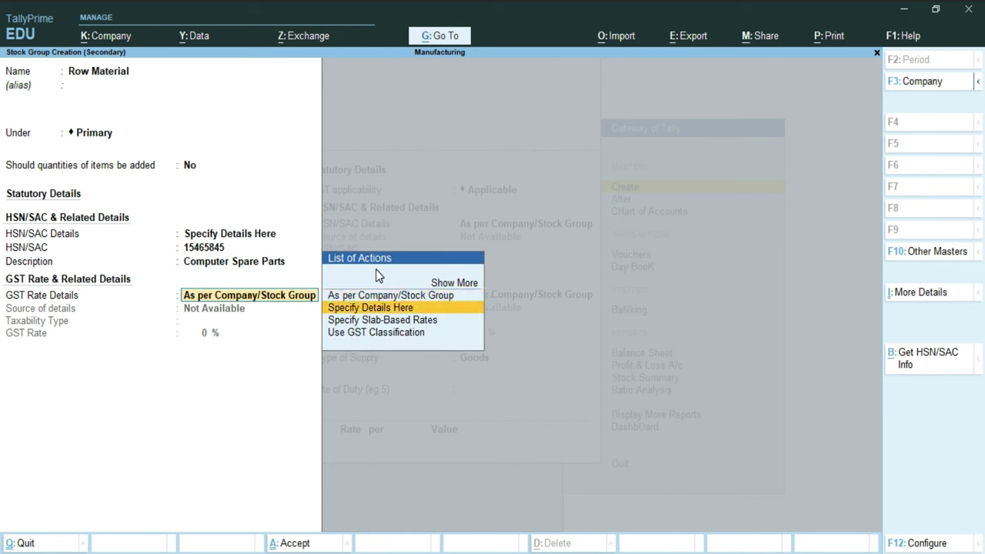
{"action": "key", "text": "Return"}
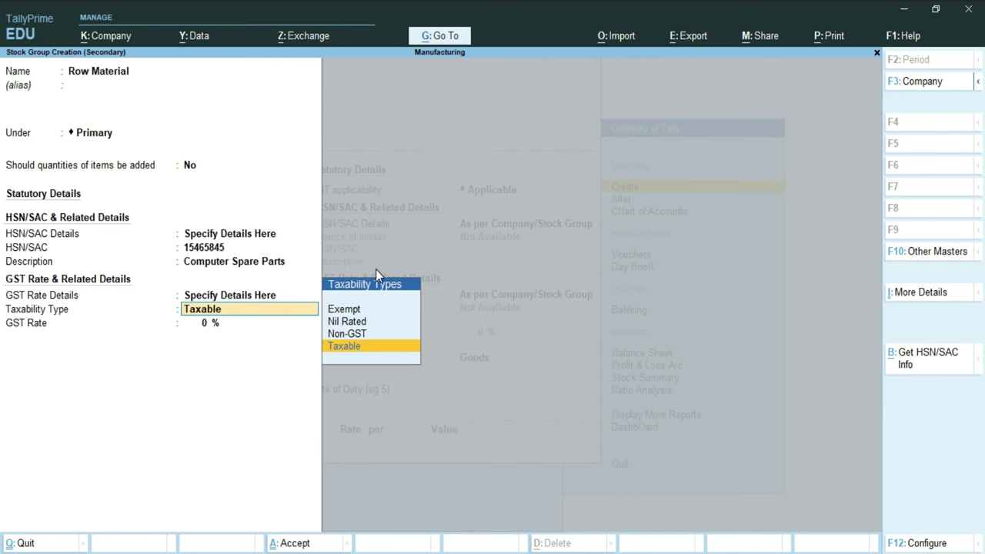
{"action": "key", "text": "Return"}
{"action": "type", "text": "18"}
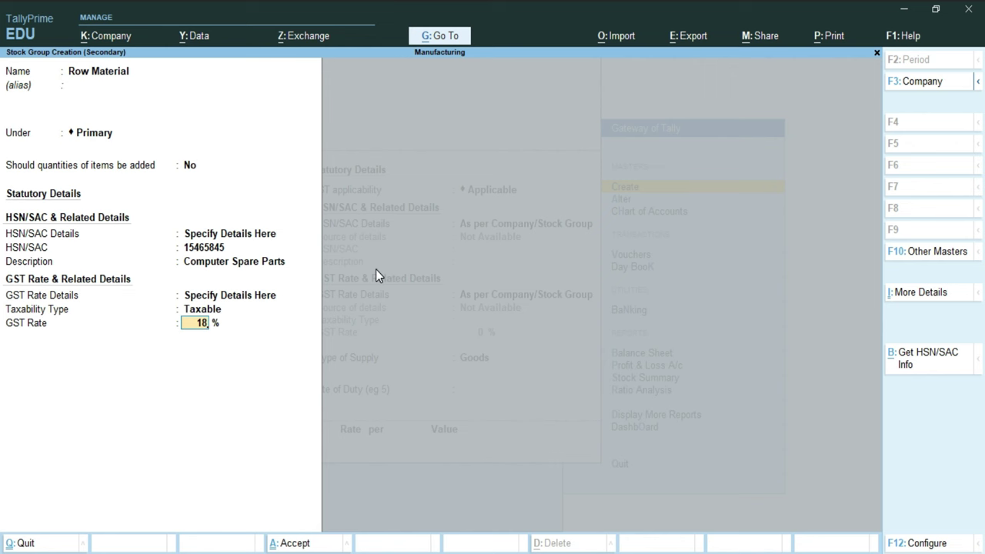
{"action": "key", "text": "Return"}
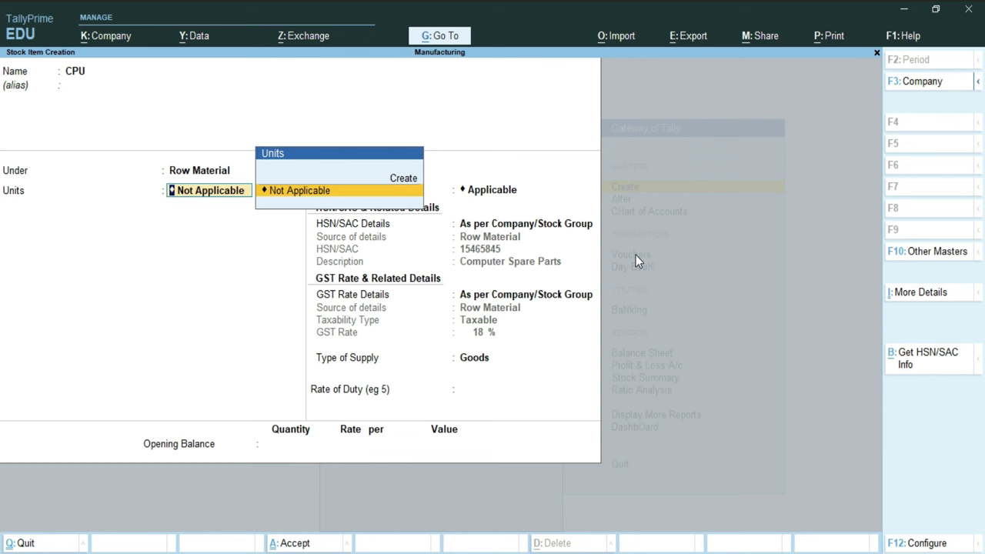
Step: Create the Pcs unit with quantity code PCS-PIECES for the CPU item
{"action": "key", "text": "Up"}
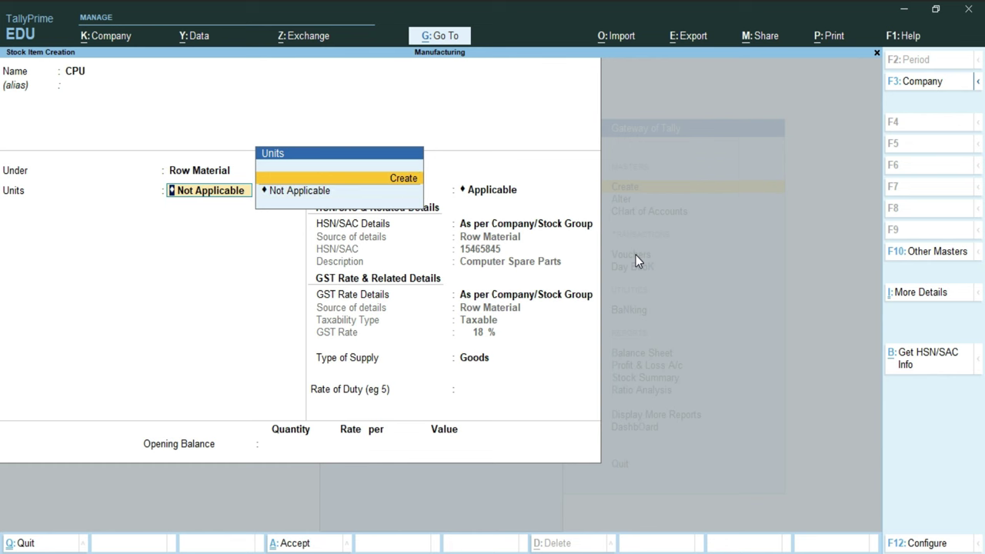
{"action": "key", "text": "Return"}
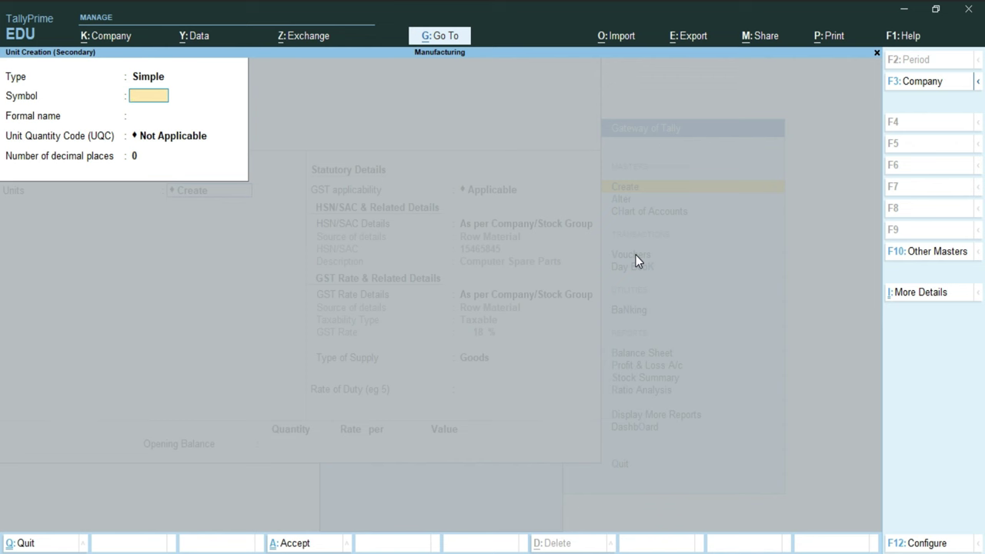
{"action": "type", "text": "Pcs"}
{"action": "key", "text": "Return"}
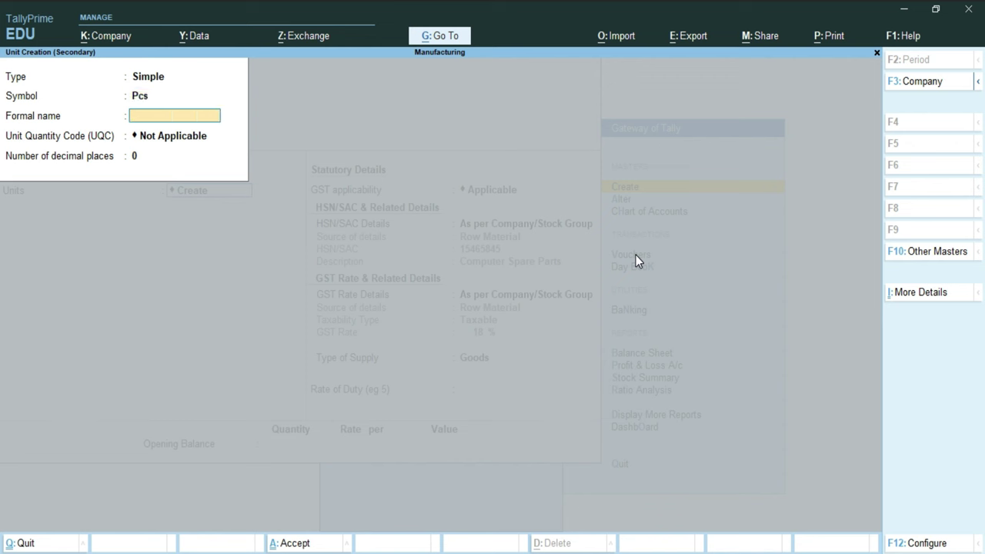
{"action": "key", "text": "Return"}
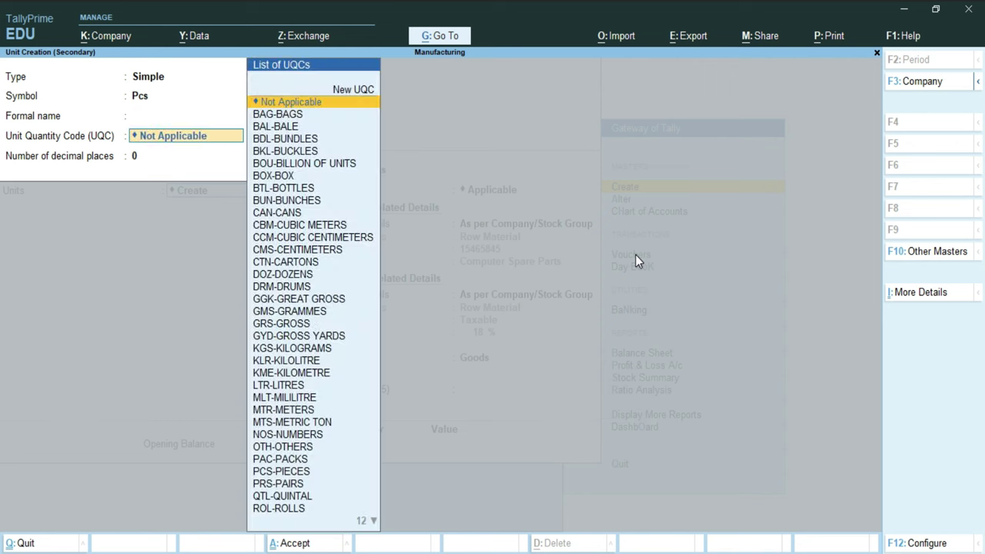
{"action": "type", "text": "p"}
{"action": "key", "text": "Down"}
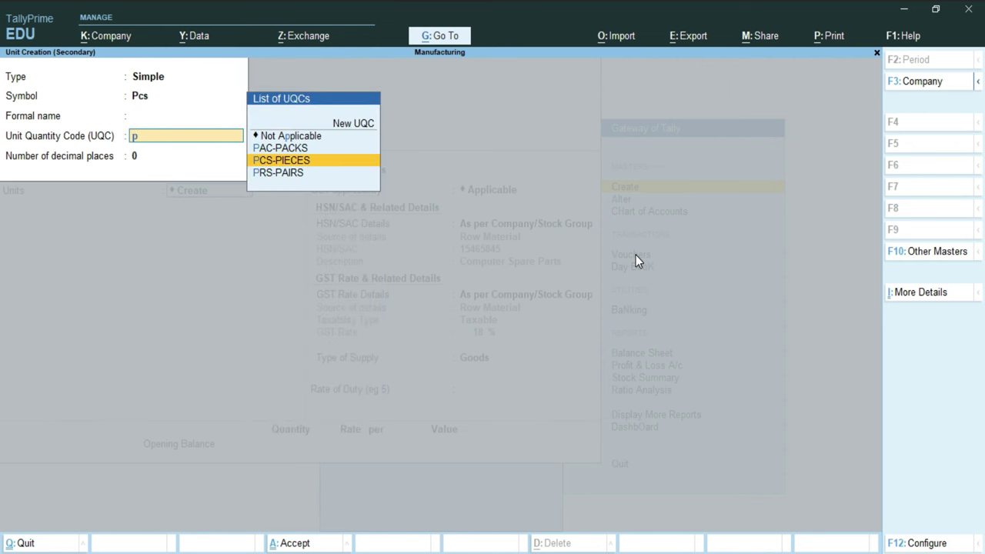
{"action": "key", "text": "Return"}
{"action": "key", "text": "Return"}
{"action": "key", "text": "Return"}
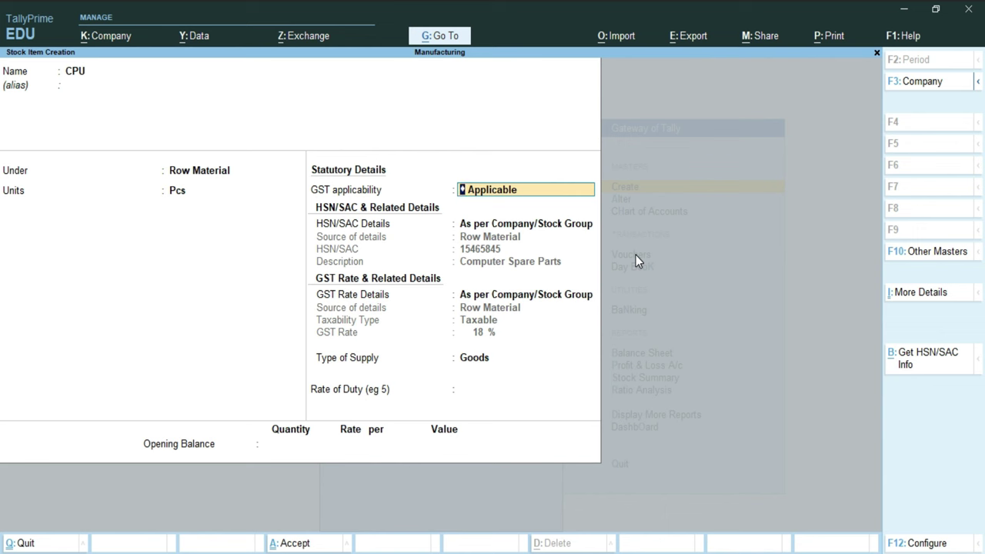
Step: Accept CPU's inherited 18% GST details and Goods supply type, then save the item
{"action": "key", "text": "Return"}
{"action": "key", "text": "Return"}
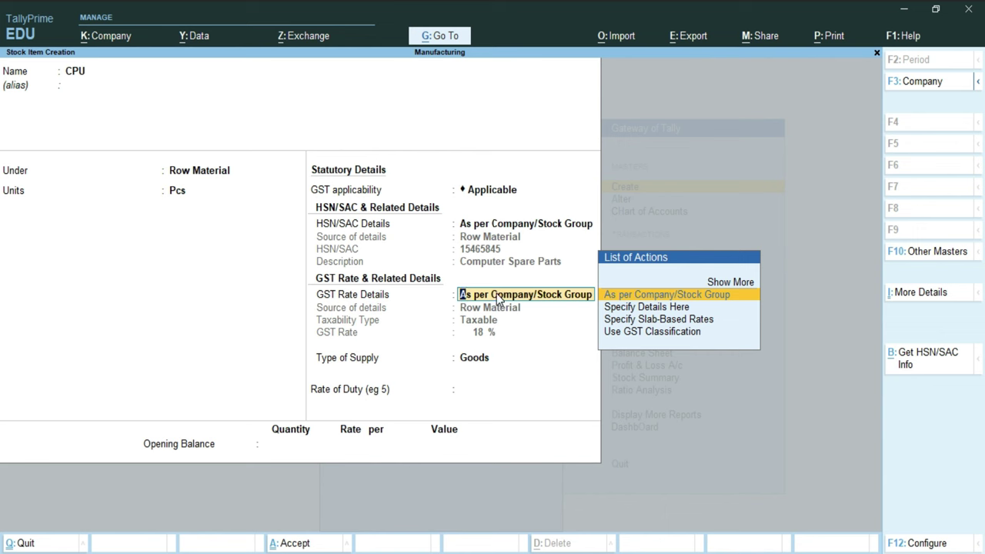
{"action": "key", "text": "Return"}
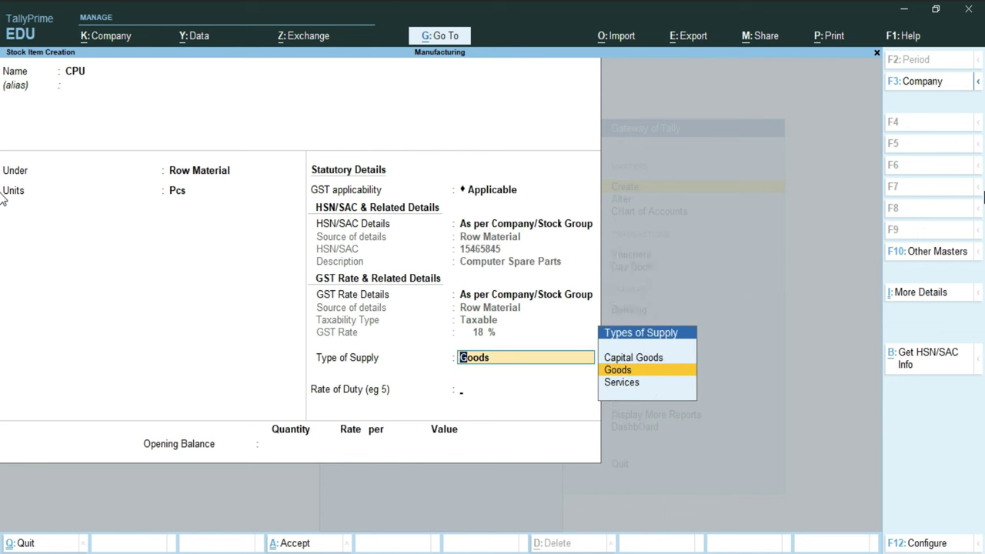
{"action": "key", "text": "Return"}
{"action": "key", "text": "Return"}
{"action": "key", "text": "Return"}
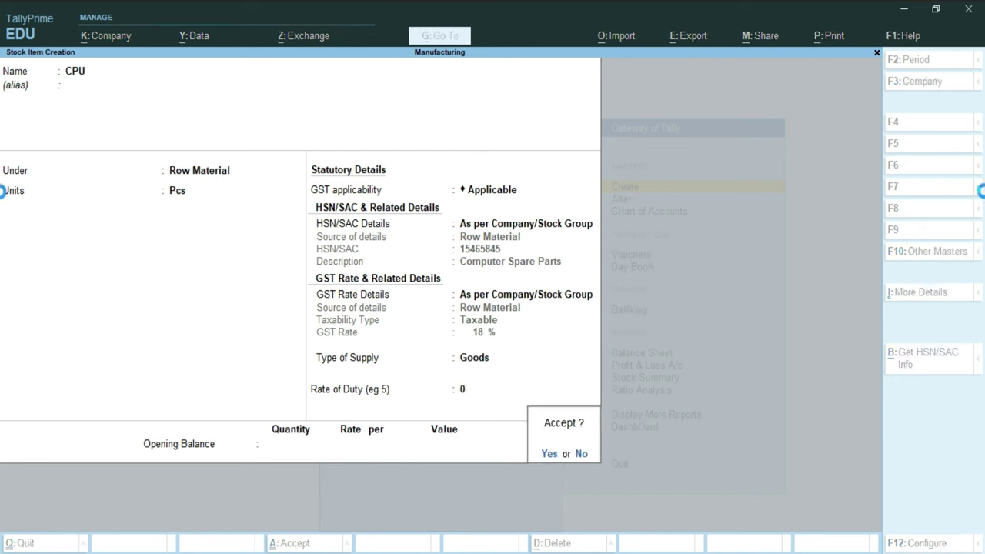
{"action": "key", "text": "Return"}
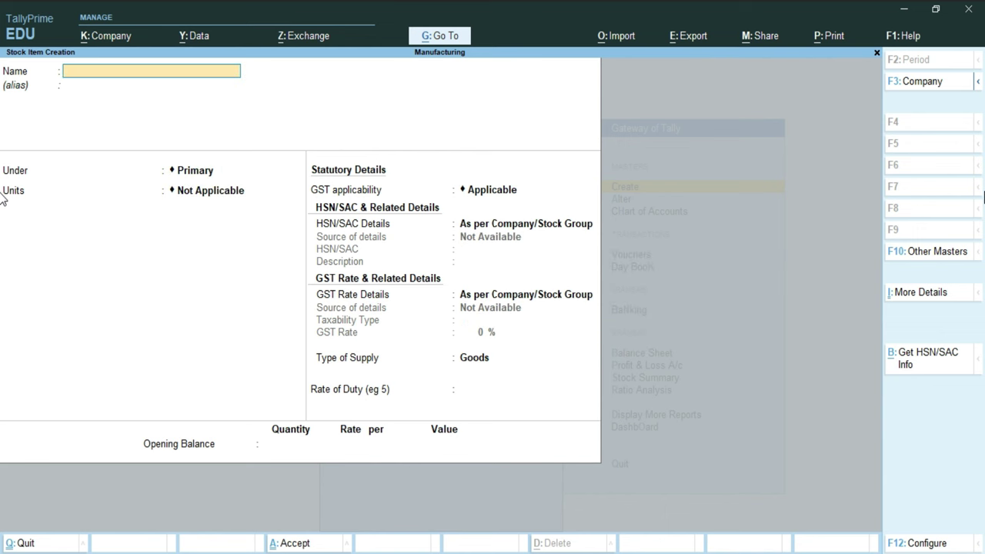
Step: Create and save the Motherboard stock item under Row Material in Pcs
{"action": "key", "text": "alt+Tab"}
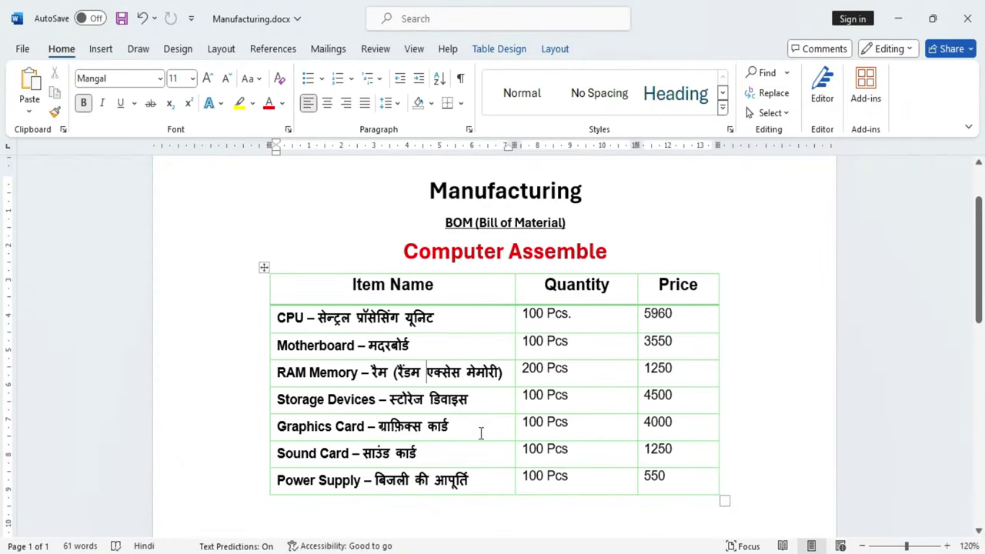
{"action": "key", "text": "alt+Tab"}
{"action": "key", "text": "ctrl+alt+v"}
{"action": "key", "text": "Return"}
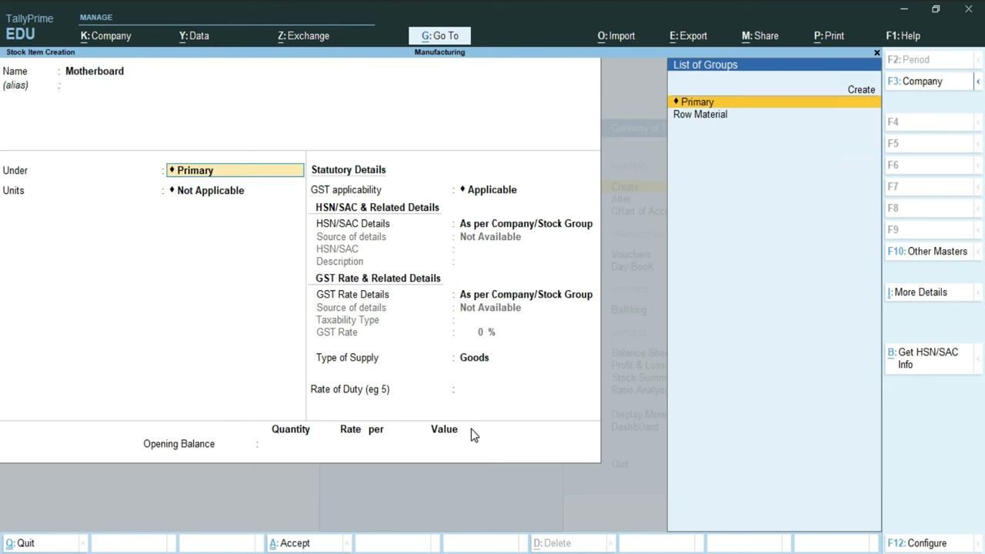
{"action": "key", "text": "Down"}
{"action": "key", "text": "Return"}
{"action": "key", "text": "Down"}
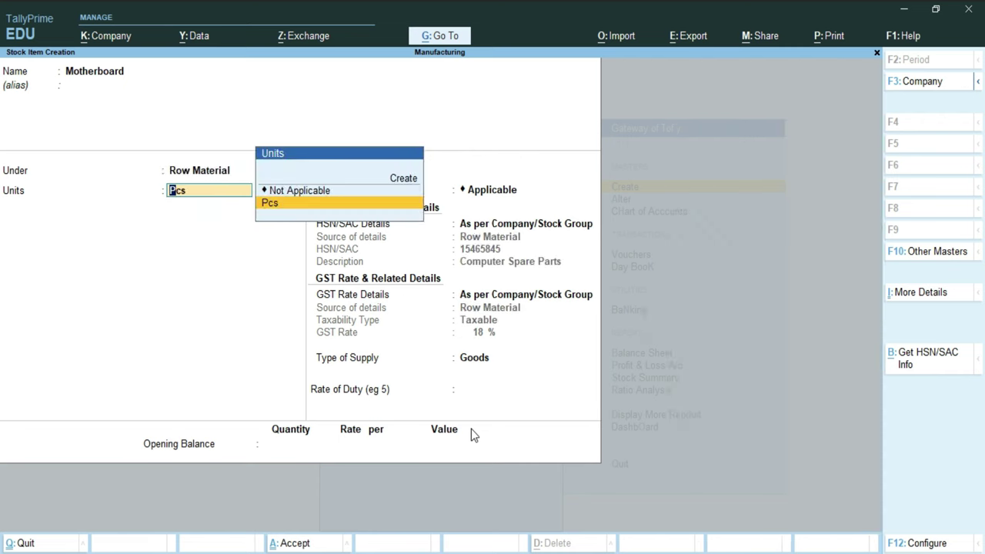
{"action": "key", "text": "Return"}
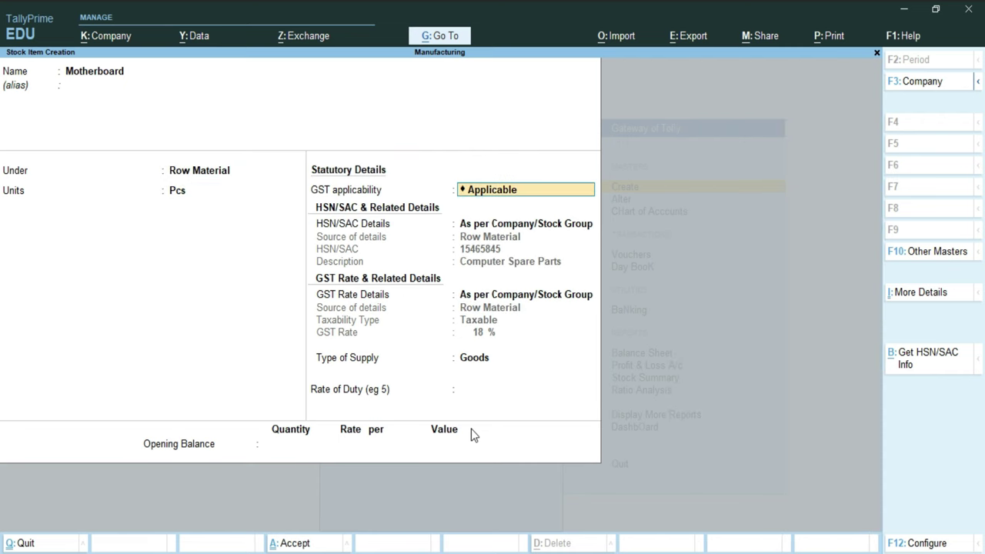
{"action": "key", "text": "Return"}
{"action": "key", "text": "Return"}
{"action": "key", "text": "Return"}
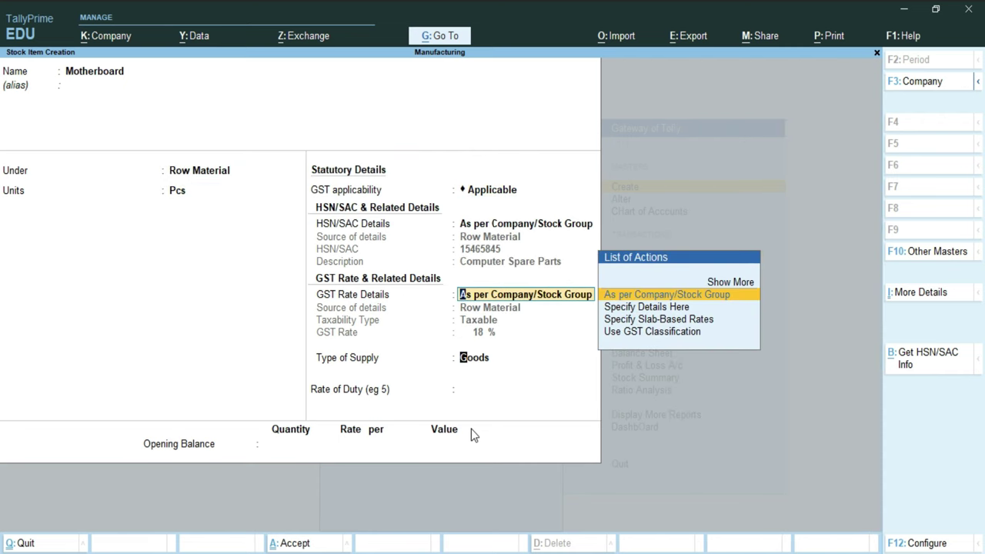
{"action": "key", "text": "Return"}
{"action": "key", "text": "Return"}
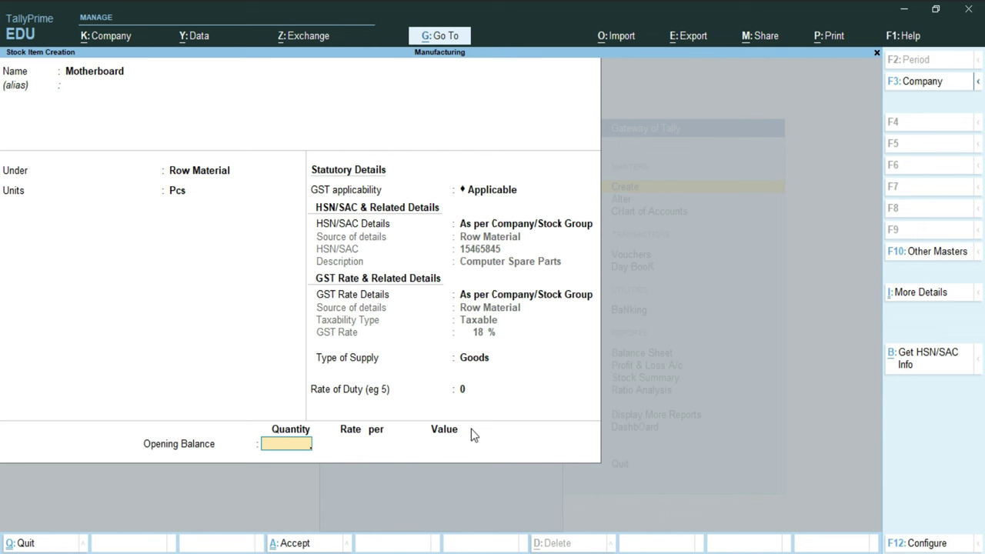
{"action": "key", "text": "Return"}
{"action": "key", "text": "Return"}
{"action": "key", "text": "alt+Tab"}
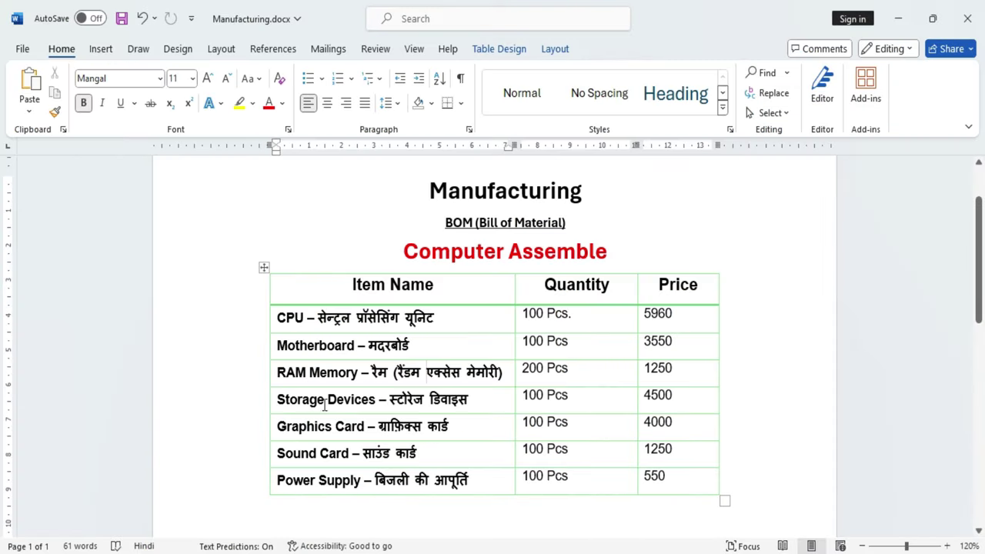
Step: Set the RAM Memory item under Row Material with Pcs units
{"action": "left_click", "coordinate": [420, 371]}
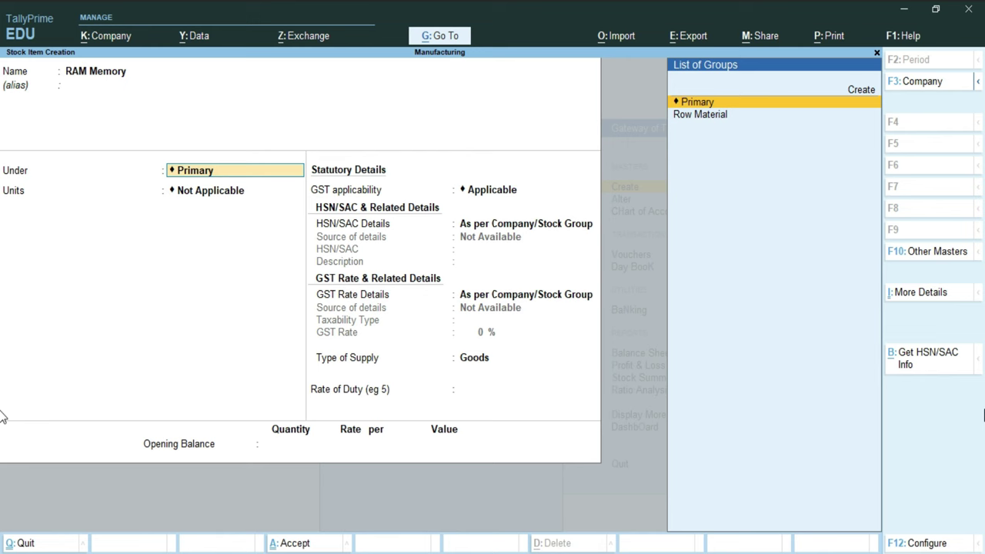
{"action": "key", "text": "Down"}
{"action": "key", "text": "Return"}
{"action": "key", "text": "Down"}
{"action": "key", "text": "Return"}
{"action": "key", "text": "Return"}
{"action": "key", "text": "Return"}
{"action": "key", "text": "Return"}
{"action": "key", "text": "Return"}
{"action": "key", "text": "Return"}
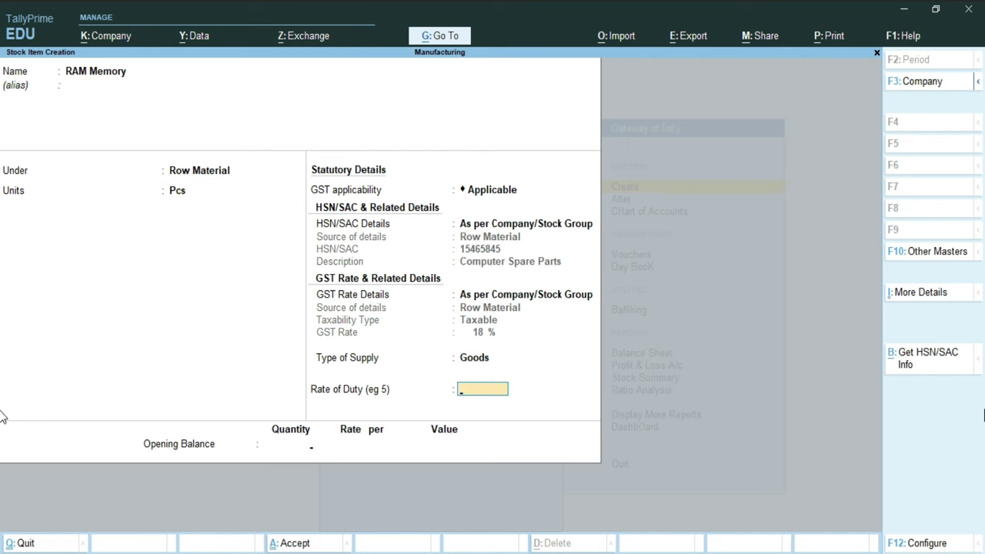
{"action": "key", "text": "Return"}
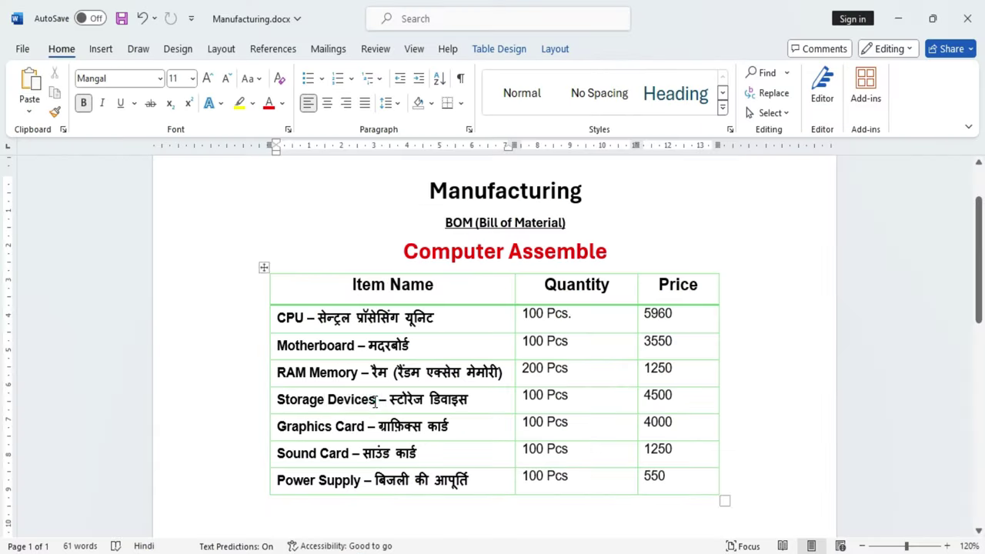
Step: Create the SSD stock item under Row Material in Pcs
{"action": "left_click_drag", "start_coordinate": [377, 399], "coordinate": [277, 401]}
{"action": "left_click", "coordinate": [374, 453]}
{"action": "type", "text": "SSD"}
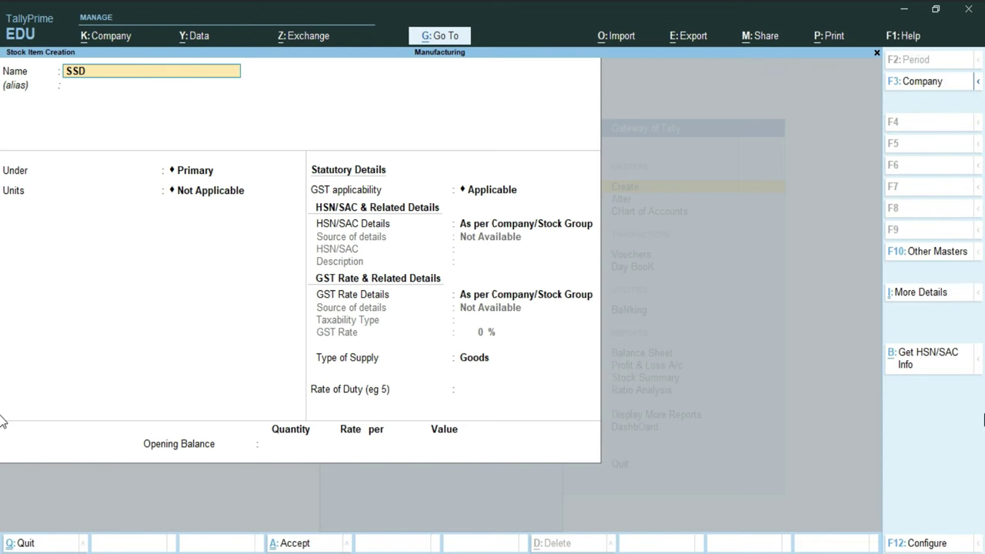
{"action": "key", "text": "Return"}
{"action": "key", "text": "Down"}
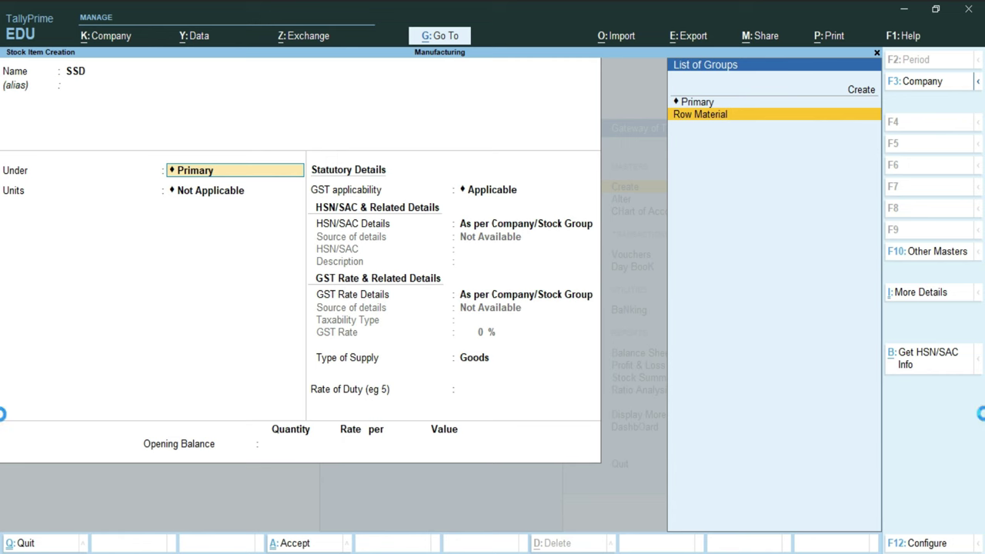
{"action": "key", "text": "Return"}
{"action": "key", "text": "Return"}
{"action": "key", "text": "Return"}
{"action": "key", "text": "Return"}
{"action": "key", "text": "Return"}
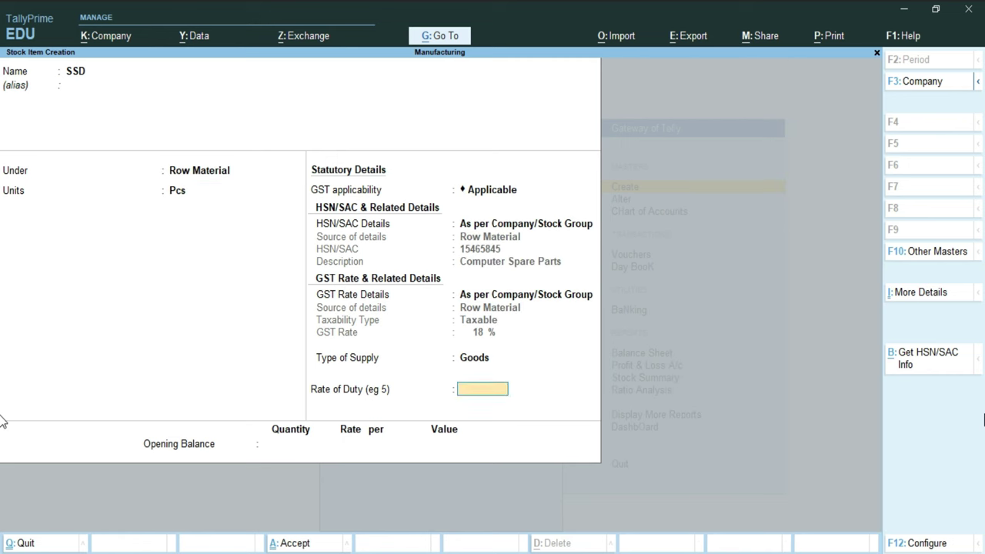
{"action": "key", "text": "Return"}
{"action": "key", "text": "alt+Tab"}
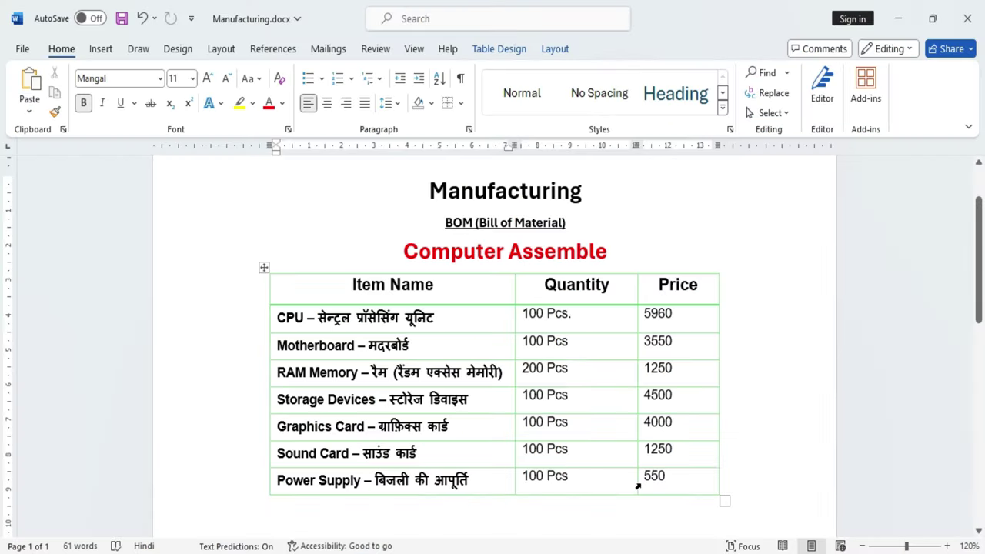
Step: Create the Graphics Card stock item, name pasted from Word, under Row Material in Pcs
{"action": "left_click_drag", "start_coordinate": [367, 428], "coordinate": [275, 428]}
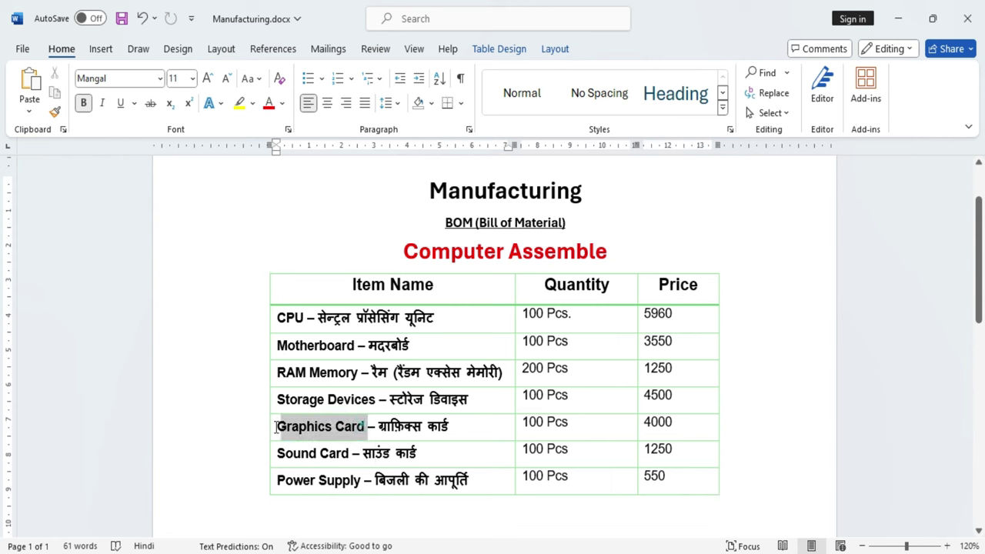
{"action": "key", "text": "ctrl+c"}
{"action": "key", "text": "alt+Tab"}
{"action": "key", "text": "ctrl+alt+v"}
{"action": "key", "text": "Return"}
{"action": "key", "text": "Return"}
{"action": "key", "text": "Down"}
{"action": "key", "text": "Return"}
{"action": "type", "text": "pcs"}
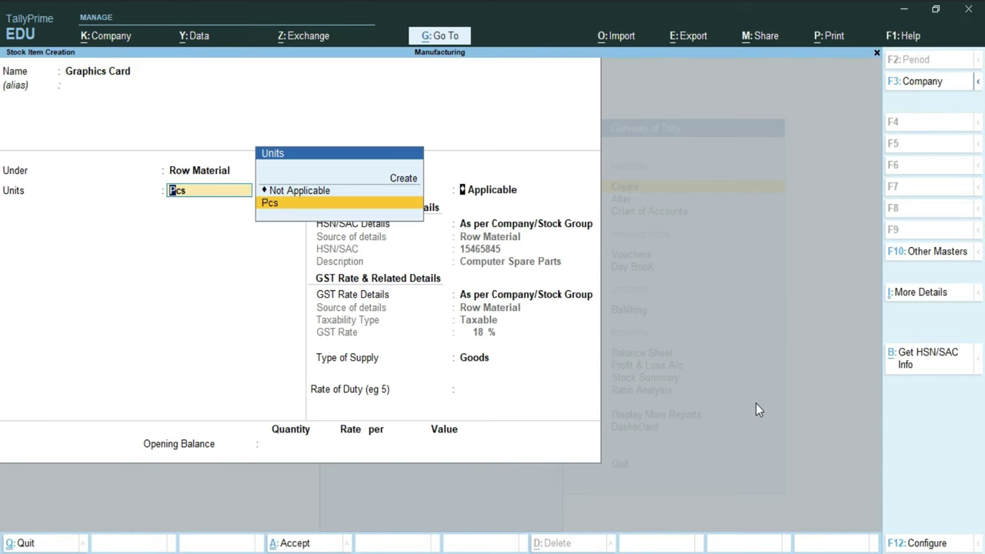
{"action": "key", "text": "Return"}
{"action": "key", "text": "Return"}
{"action": "key", "text": "Return"}
{"action": "key", "text": "Return"}
{"action": "key", "text": "Return"}
{"action": "key", "text": "Return"}
{"action": "key", "text": "Return"}
{"action": "key", "text": "Return"}
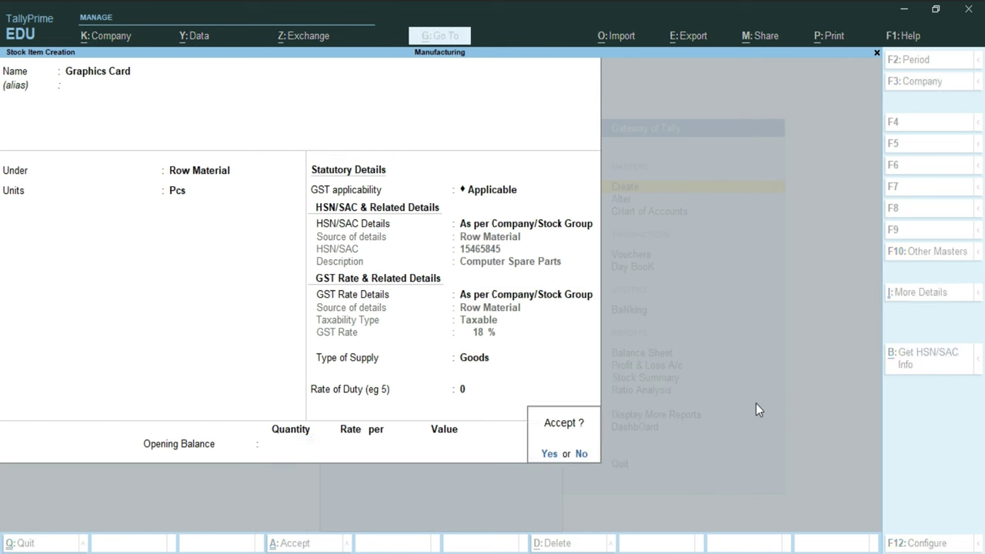
Step: Create and save the Sound Card stock item under Row Material in Pcs
{"action": "key", "text": "alt+Tab"}
{"action": "left_click_drag", "start_coordinate": [349, 452], "coordinate": [286, 459]}
{"action": "key", "text": "alt+Tab"}
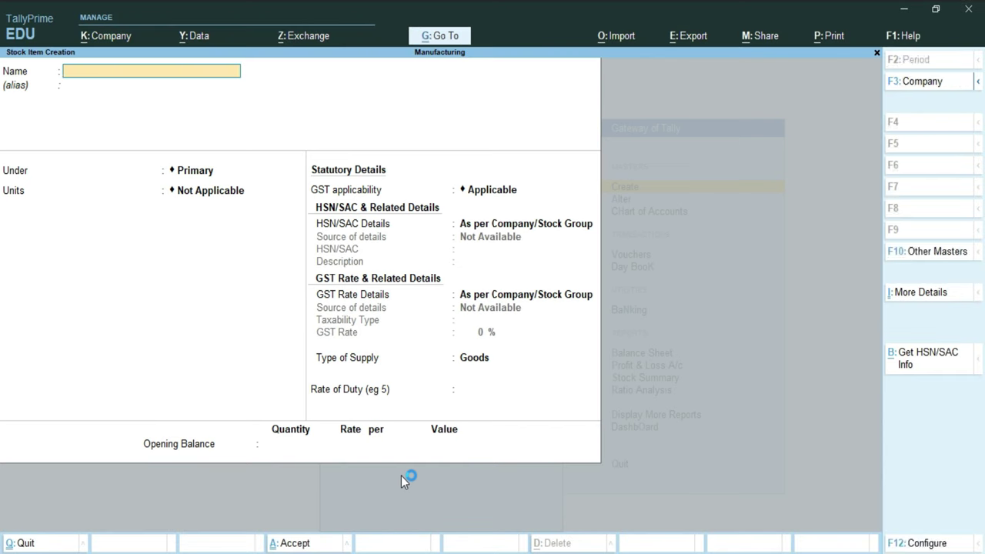
{"action": "key", "text": "ctrl+alt+v"}
{"action": "key", "text": "Return"}
{"action": "key", "text": "Down"}
{"action": "key", "text": "Return"}
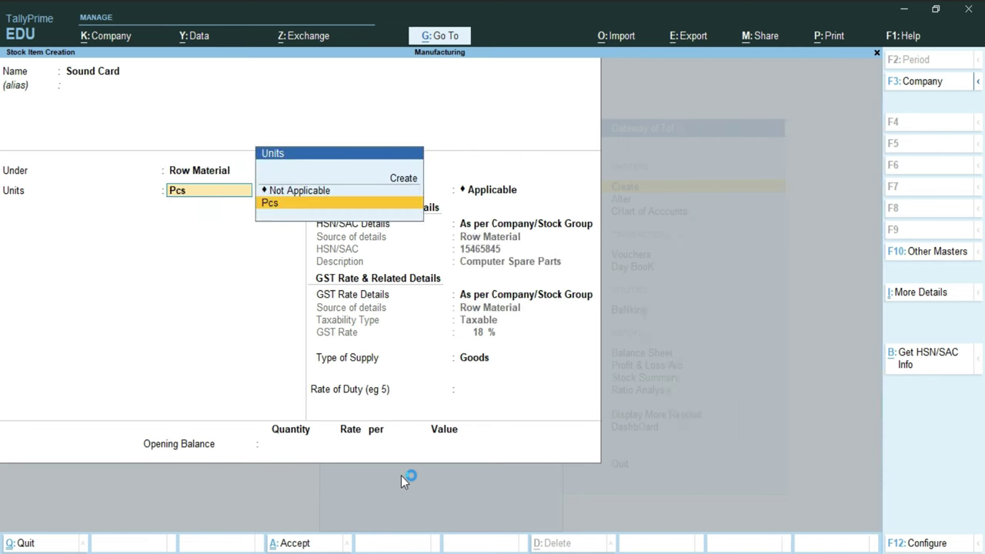
{"action": "key", "text": "Return"}
{"action": "key", "text": "Return"}
{"action": "key", "text": "Return"}
{"action": "key", "text": "Return"}
{"action": "key", "text": "Return"}
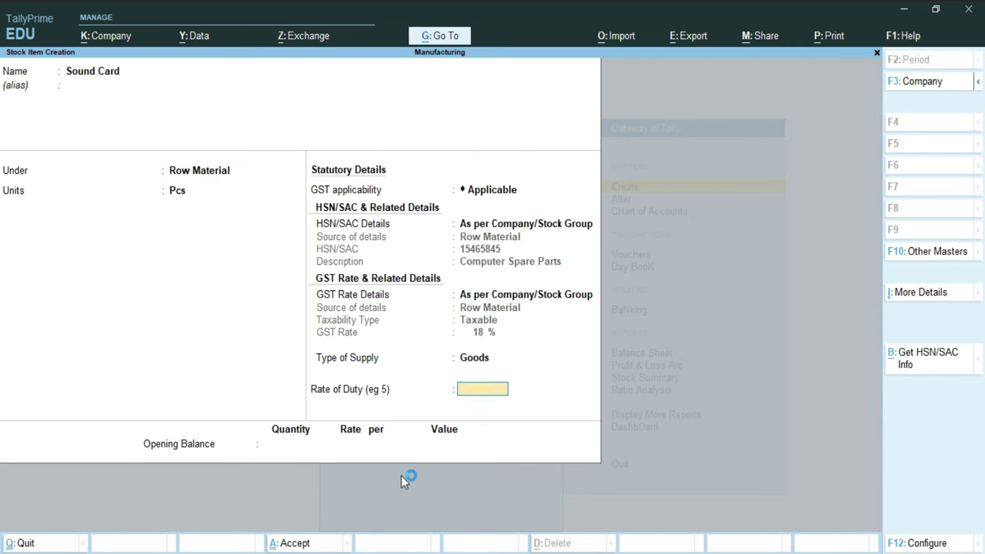
{"action": "key", "text": "Return"}
{"action": "key", "text": "y"}
Step: Create the Power Supply stock item under Row Material in Pcs, supplied as Goods
{"action": "key", "text": "alt+Tab"}
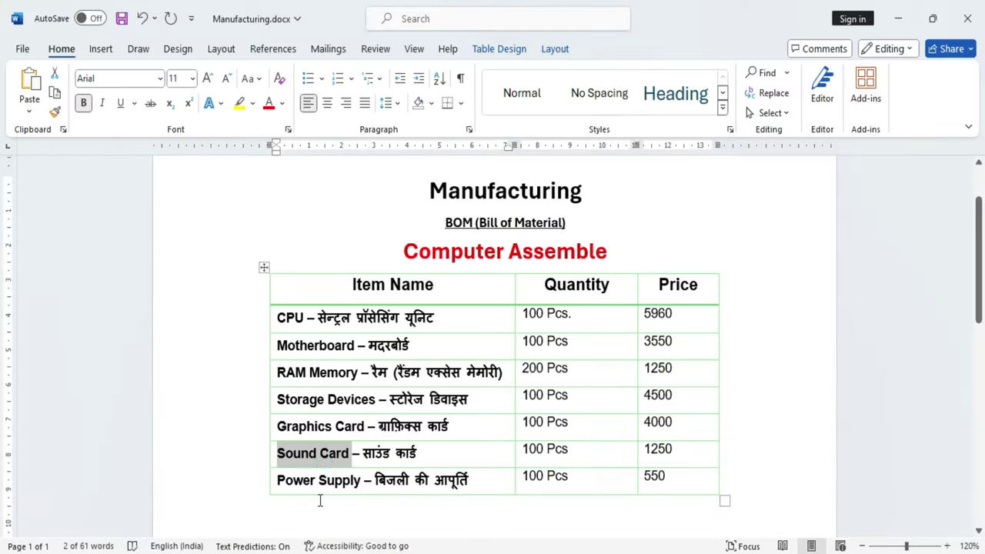
{"action": "left_click_drag", "start_coordinate": [360, 481], "coordinate": [277, 480]}
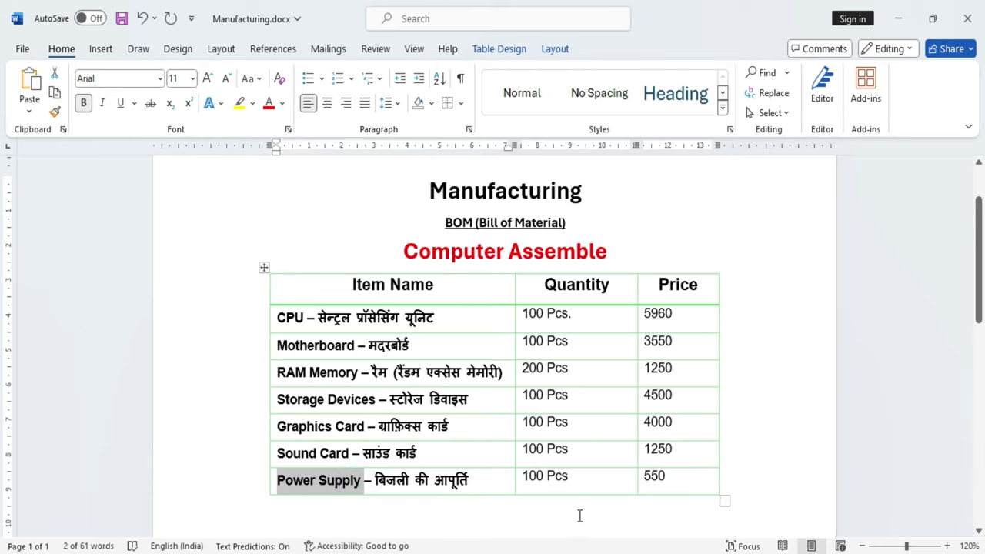
{"action": "key", "text": "ctrl+c"}
{"action": "key", "text": "alt+Tab"}
{"action": "key", "text": "ctrl+alt+v"}
{"action": "key", "text": "Return"}
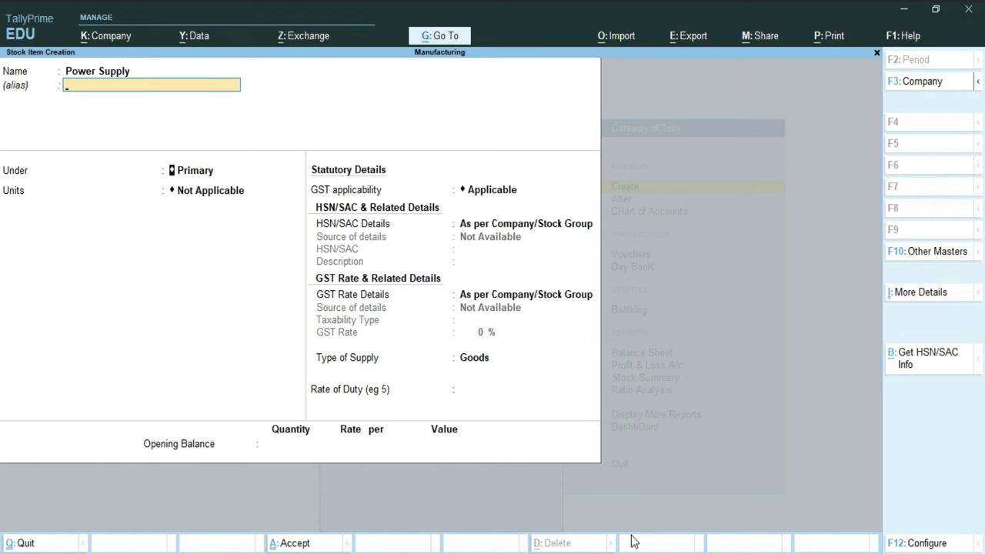
{"action": "key", "text": "Return"}
{"action": "key", "text": "Down"}
{"action": "key", "text": "Return"}
{"action": "key", "text": "Down"}
{"action": "key", "text": "Return"}
{"action": "key", "text": "Return"}
{"action": "key", "text": "Return"}
{"action": "key", "text": "Return"}
{"action": "key", "text": "Return"}
{"action": "key", "text": "Return"}
{"action": "key", "text": "Return"}
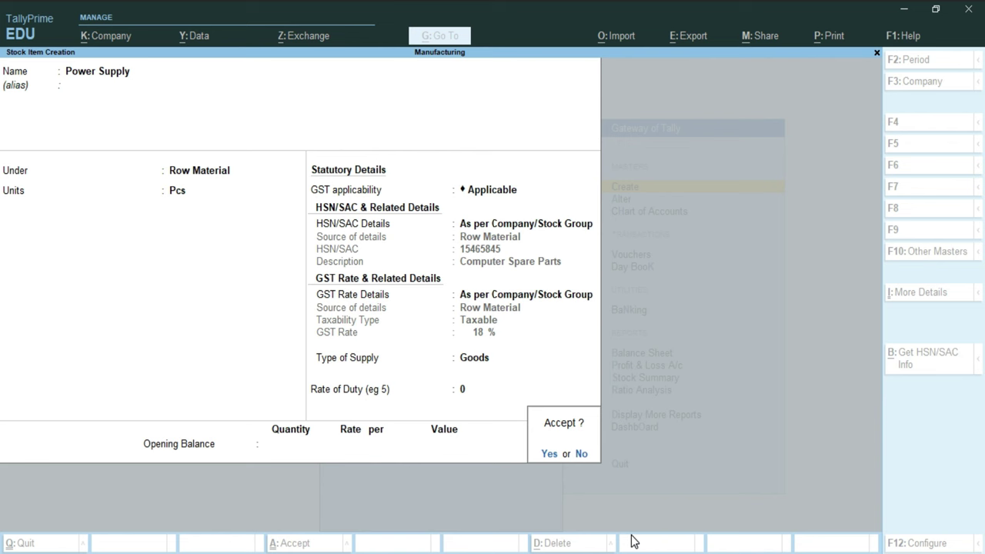
{"action": "key", "text": "Return"}
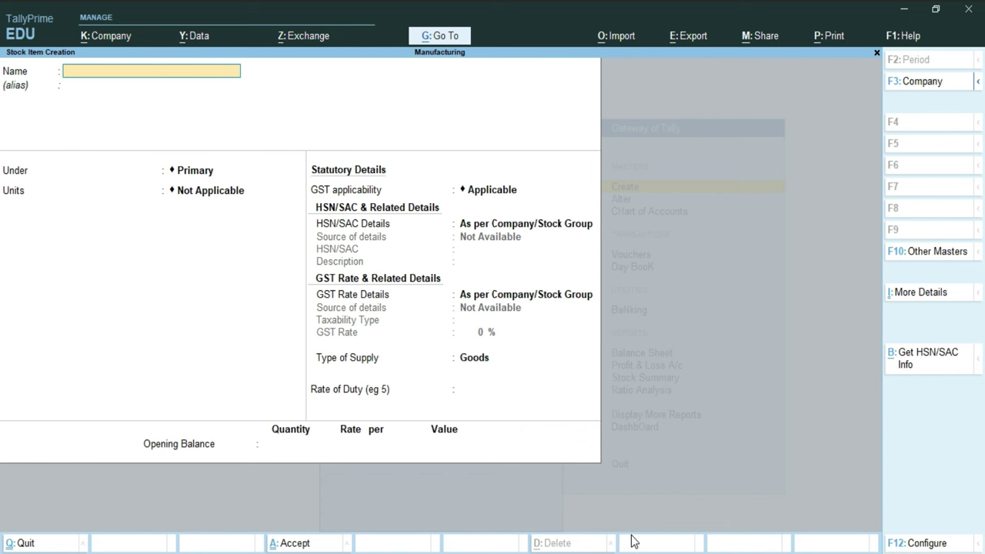
Step: Enter a new stock item named Computer, group Primary, unit Pcs
{"action": "type", "text": "Computer"}
{"action": "key", "text": "Return"}
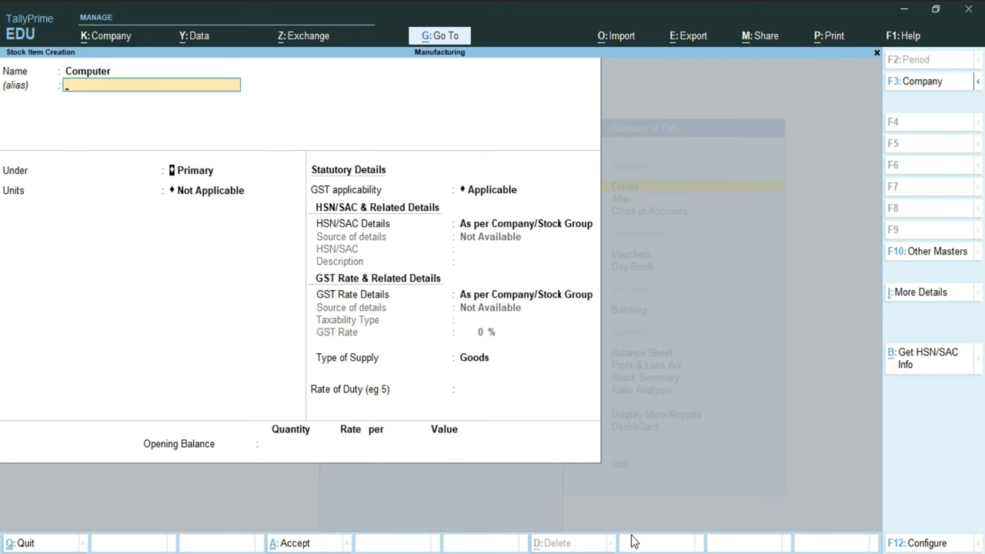
{"action": "key", "text": "Return"}
{"action": "key", "text": "Return"}
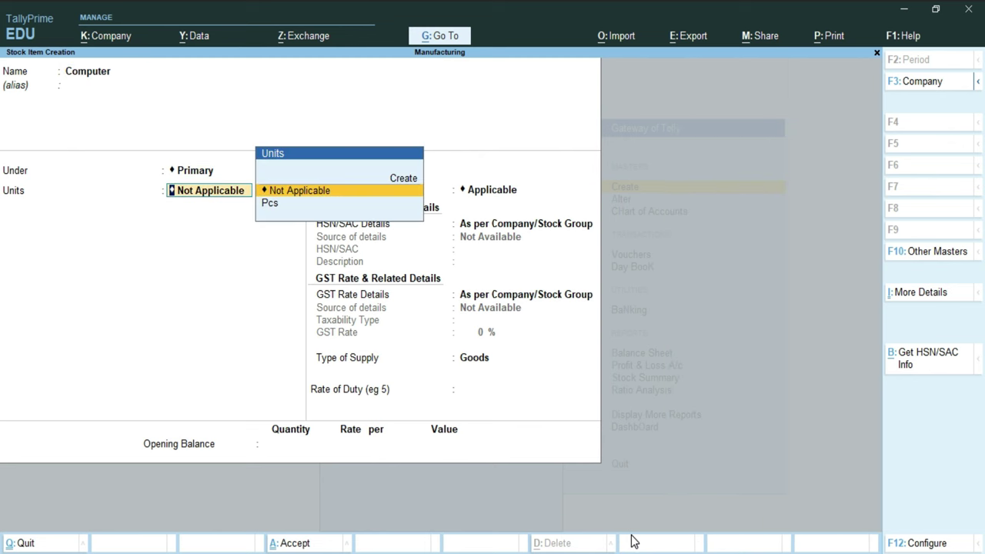
{"action": "key", "text": "Down"}
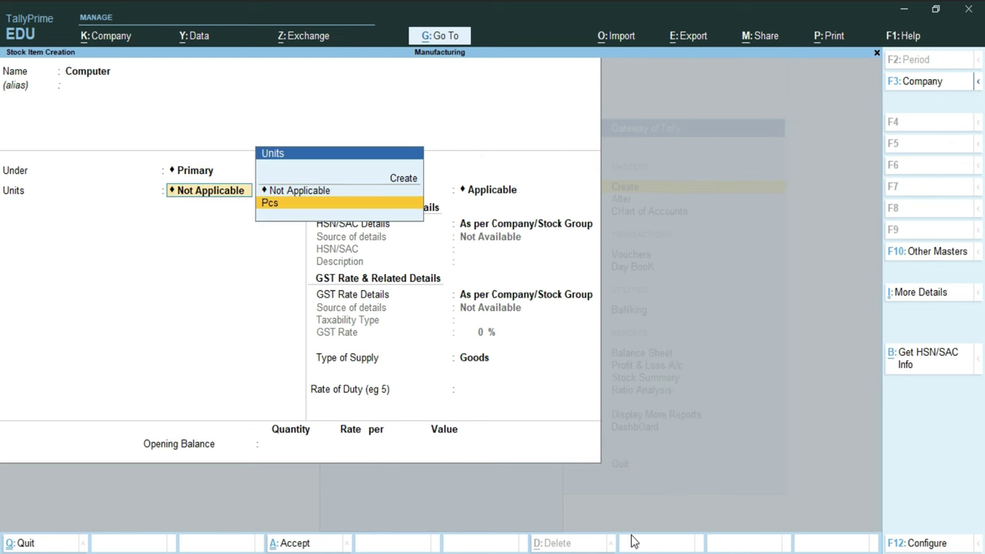
{"action": "key", "text": "Up"}
{"action": "key", "text": "Up"}
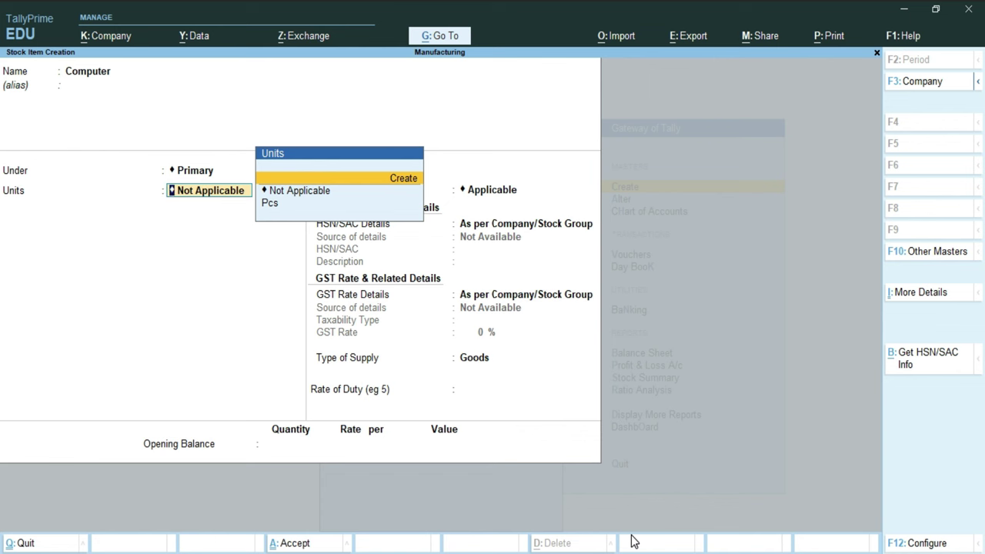
{"action": "key", "text": "Down"}
{"action": "key", "text": "Down"}
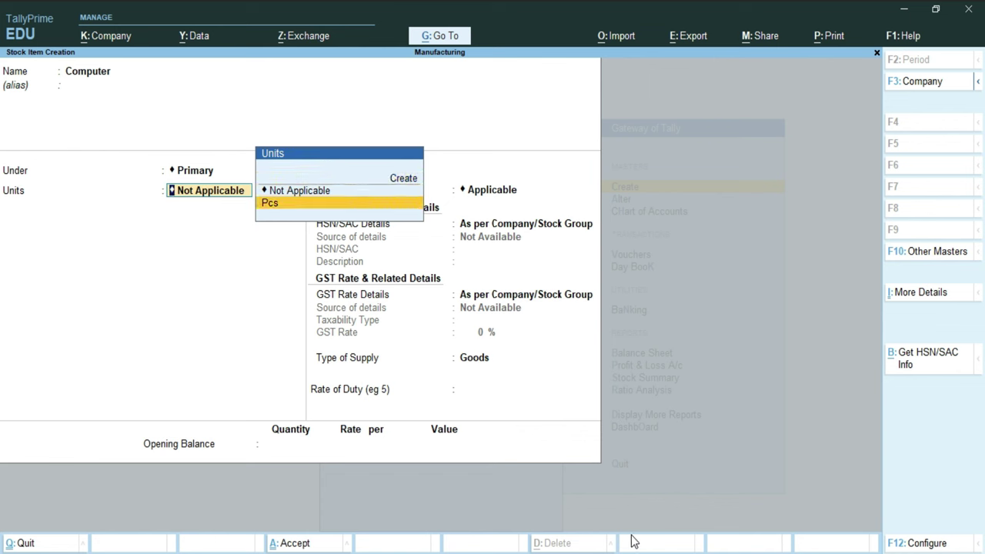
{"action": "key", "text": "Return"}
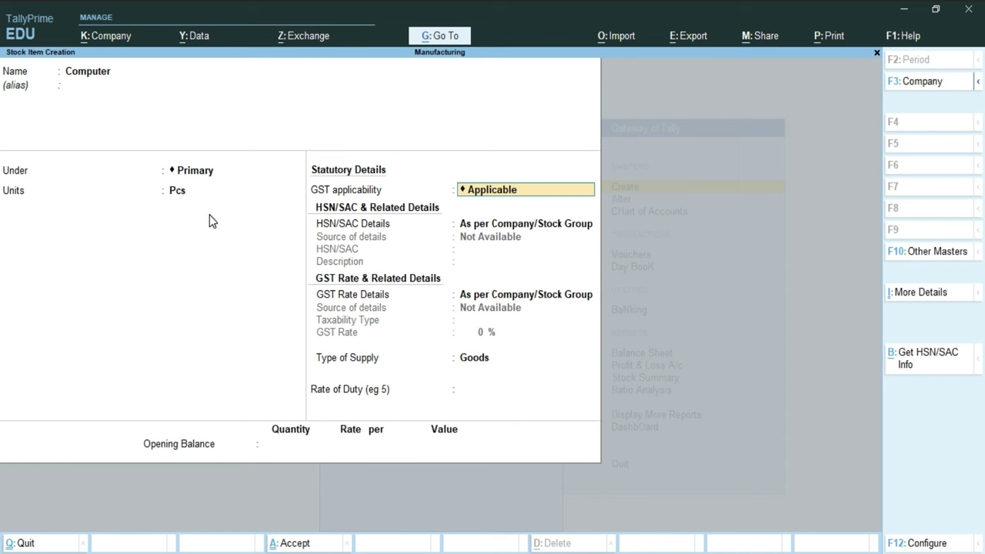
Step: In F12 configuration, set 'Set Components List (Bill of Materials) in Stock Items' to Yes and accept
{"action": "key", "text": "F12"}
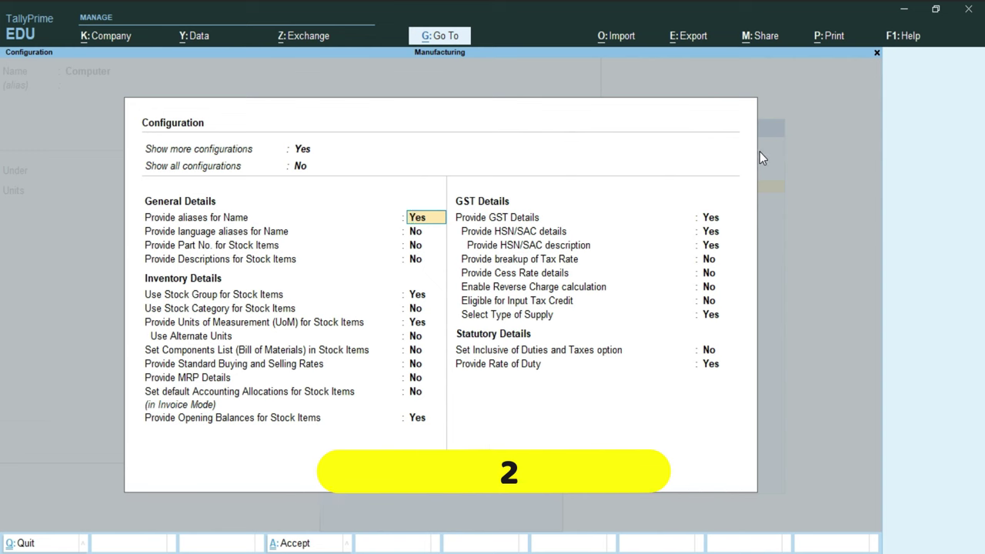
{"action": "key", "text": "Up"}
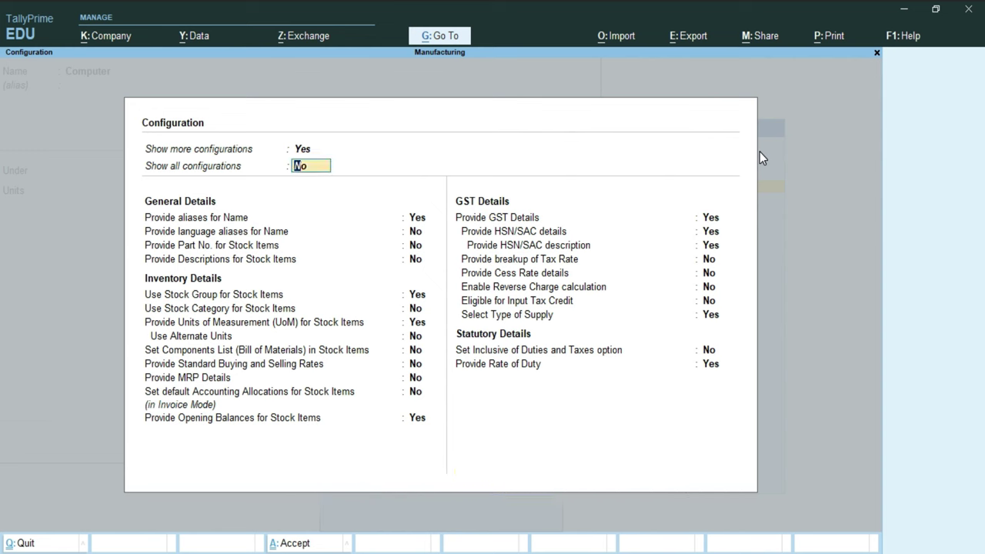
{"action": "key", "text": "Down"}
{"action": "key", "text": "Down"}
{"action": "key", "text": "Down"}
{"action": "key", "text": "Down"}
{"action": "key", "text": "Down"}
{"action": "key", "text": "Down"}
{"action": "key", "text": "Down"}
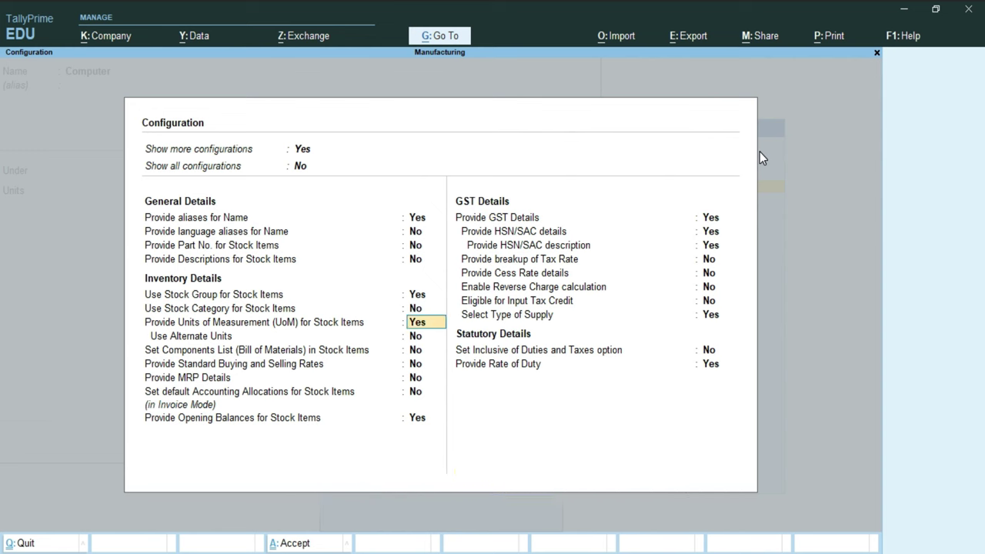
{"action": "key", "text": "Down"}
{"action": "key", "text": "Down"}
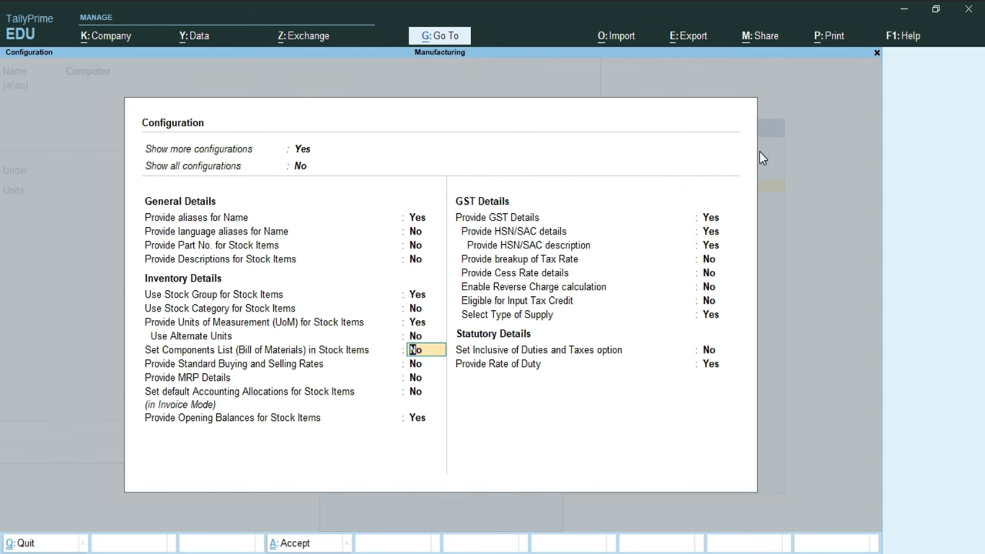
{"action": "type", "text": "y"}
{"action": "key", "text": "Return"}
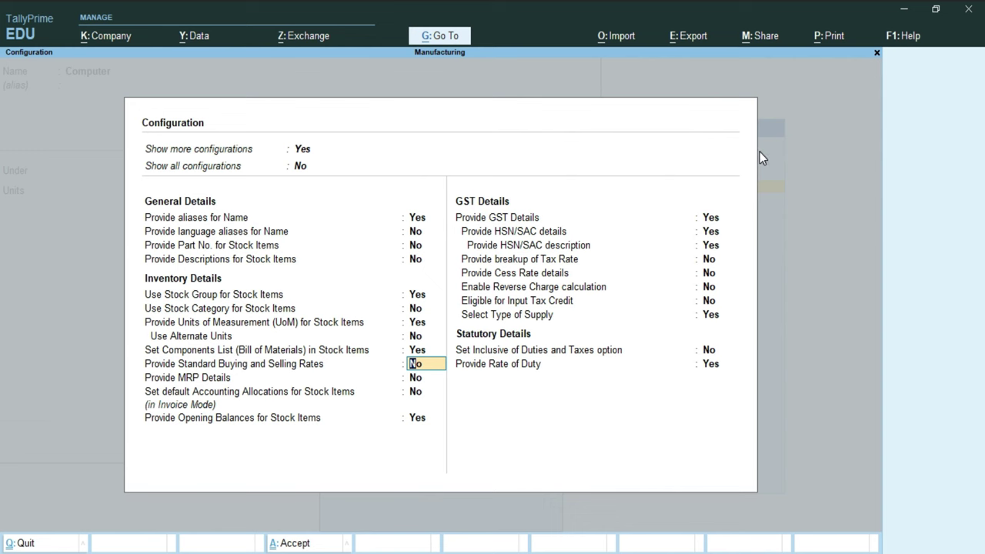
{"action": "key", "text": "ctrl"}
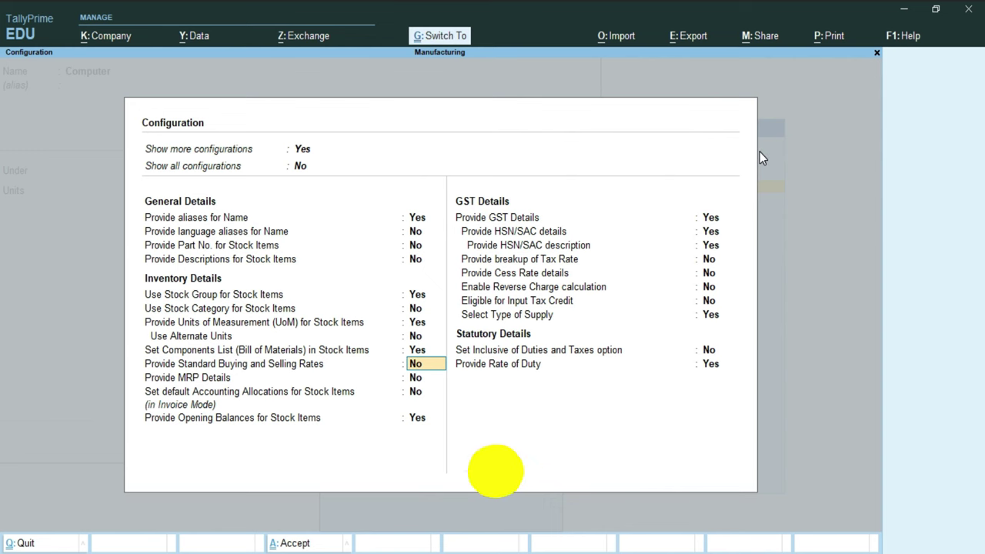
{"action": "key", "text": "ctrl+a"}
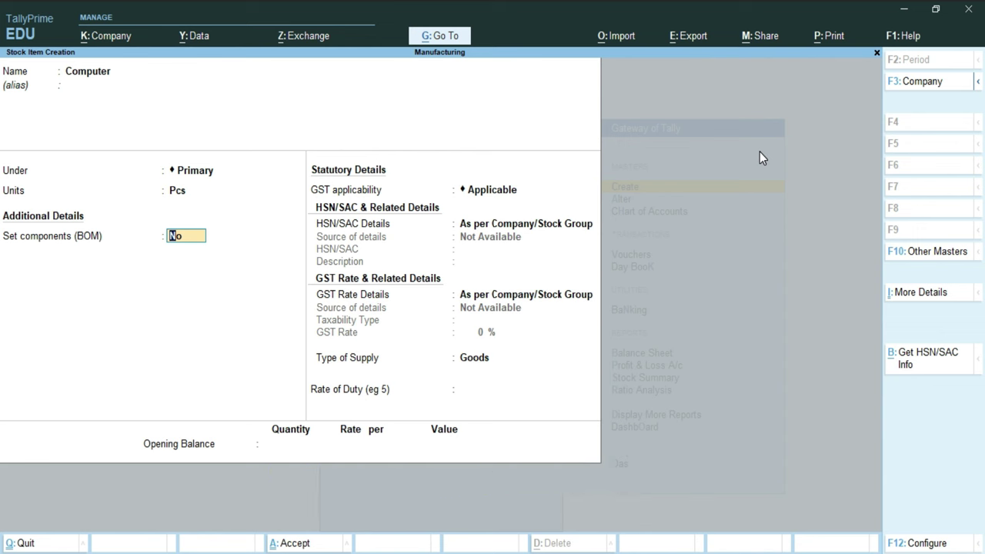
Step: Turn on components (BOM) for Computer, naming the BOM 'Computer Maschine' with unit of manufacture 1
{"action": "type", "text": "y"}
{"action": "key", "text": "Return"}
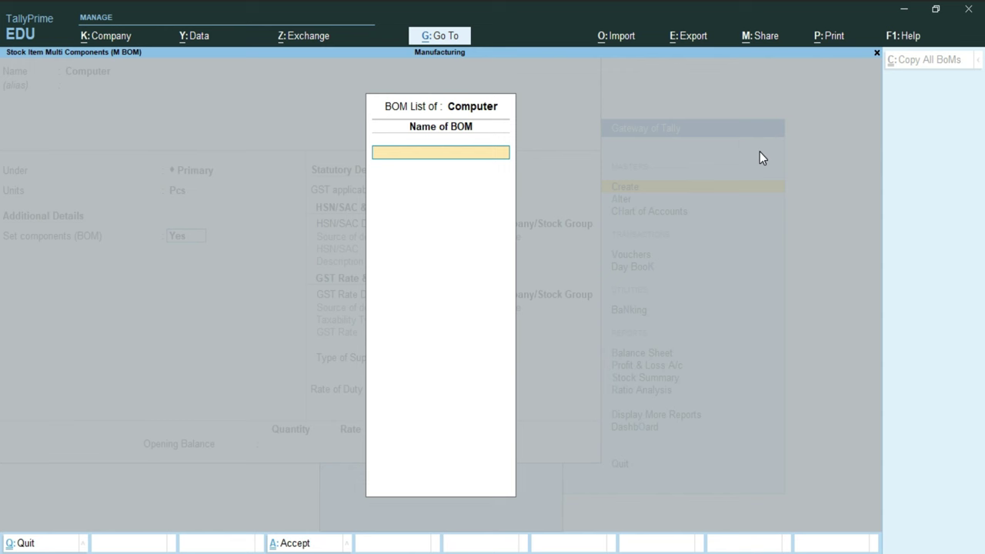
{"action": "type", "text": "Computer Maschine"}
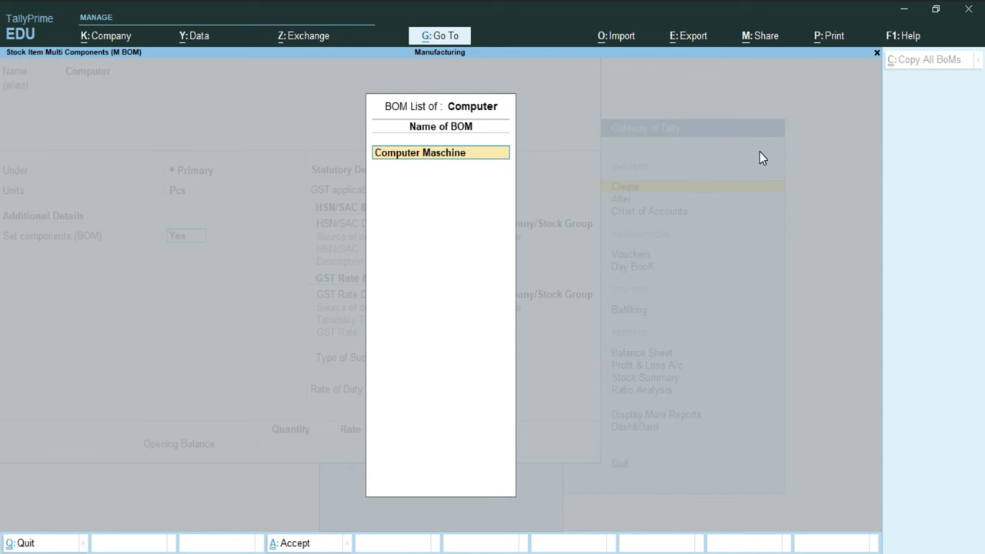
{"action": "key", "text": "Return"}
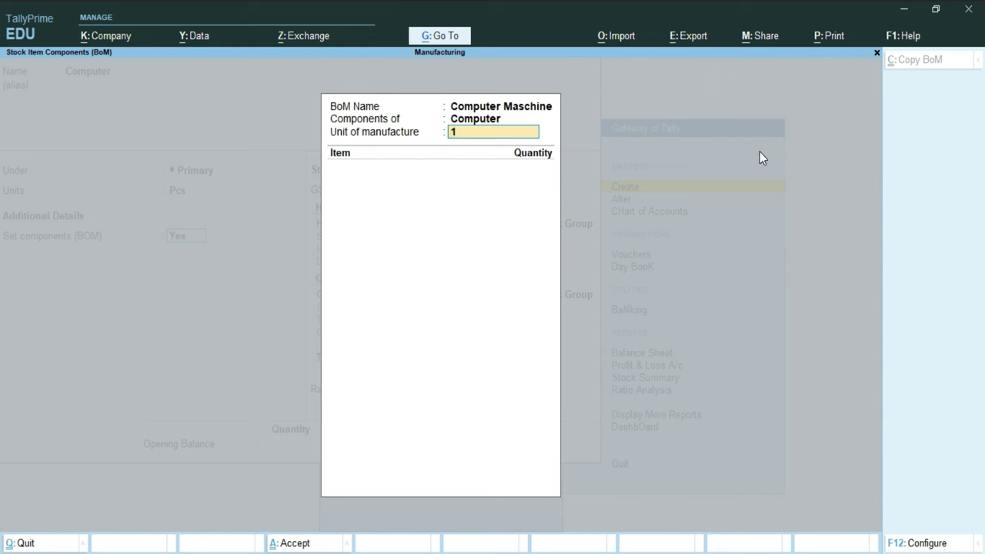
{"action": "key", "text": "Return"}
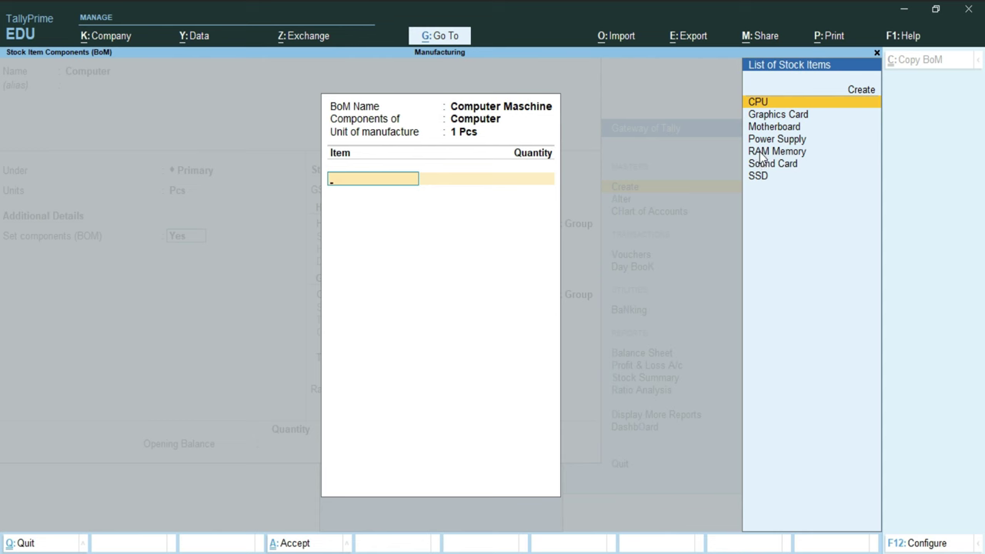
Step: Add CPU, Graphics Card and Motherboard to the BOM, 1 Pcs each
{"action": "key", "text": "Return"}
{"action": "type", "text": "1"}
{"action": "key", "text": "Return"}
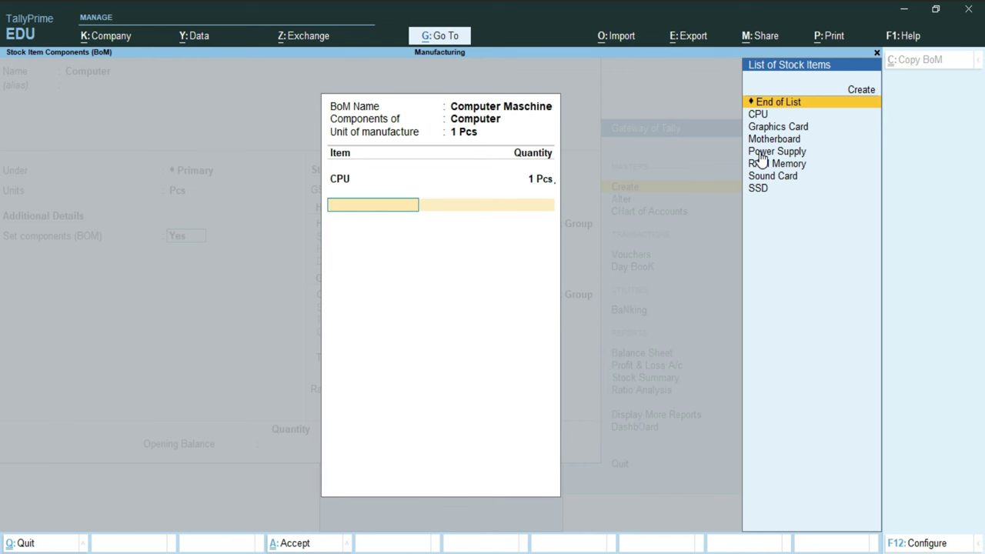
{"action": "key", "text": "Down"}
{"action": "key", "text": "Down"}
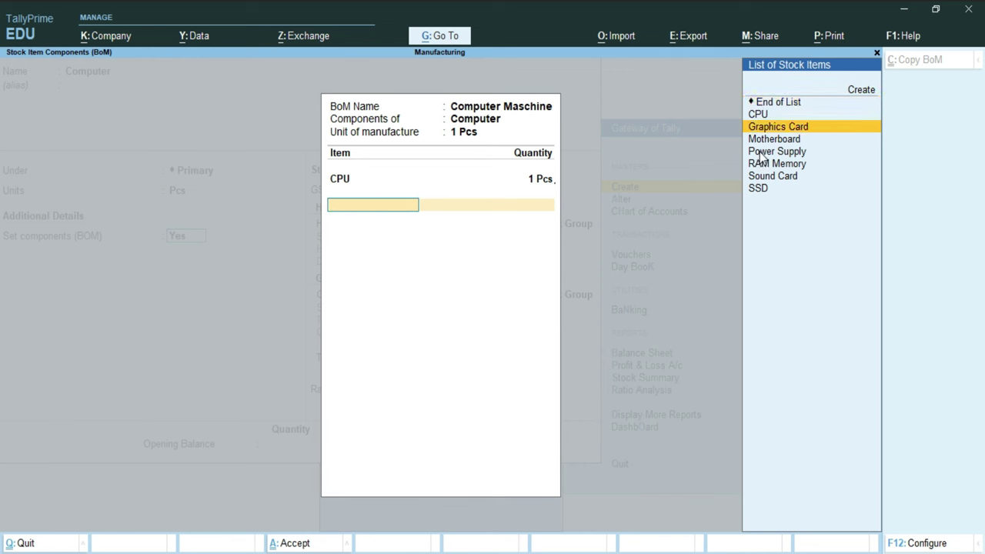
{"action": "key", "text": "Return"}
{"action": "type", "text": "1"}
{"action": "key", "text": "Return"}
{"action": "key", "text": "Down"}
{"action": "key", "text": "Down"}
{"action": "key", "text": "Down"}
{"action": "key", "text": "Return"}
{"action": "type", "text": "1"}
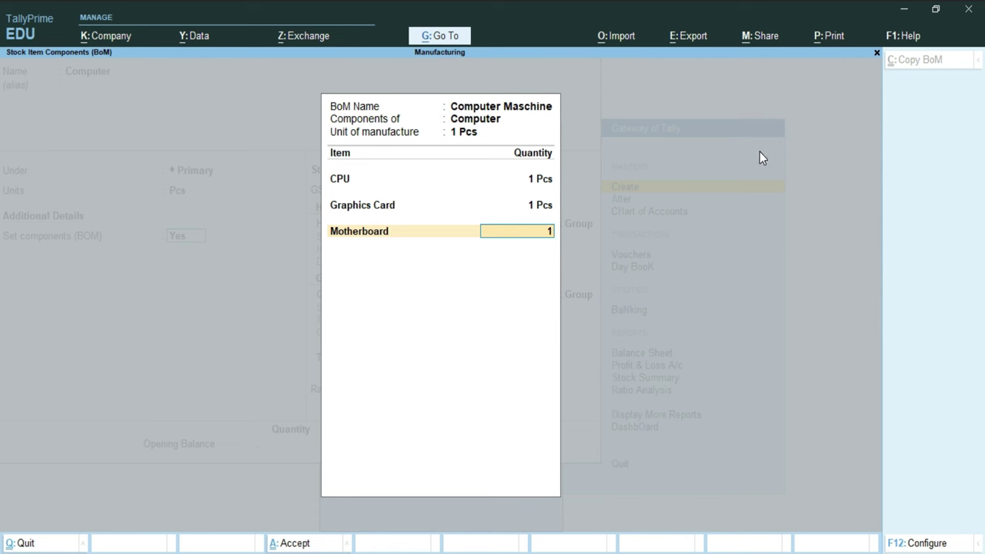
{"action": "key", "text": "Return"}
Step: Add Power Supply, RAM Memory ×2, Sound Card and SSD, then finish the component list
{"action": "key", "text": "Down"}
{"action": "key", "text": "Down"}
{"action": "key", "text": "Down"}
{"action": "key", "text": "Down"}
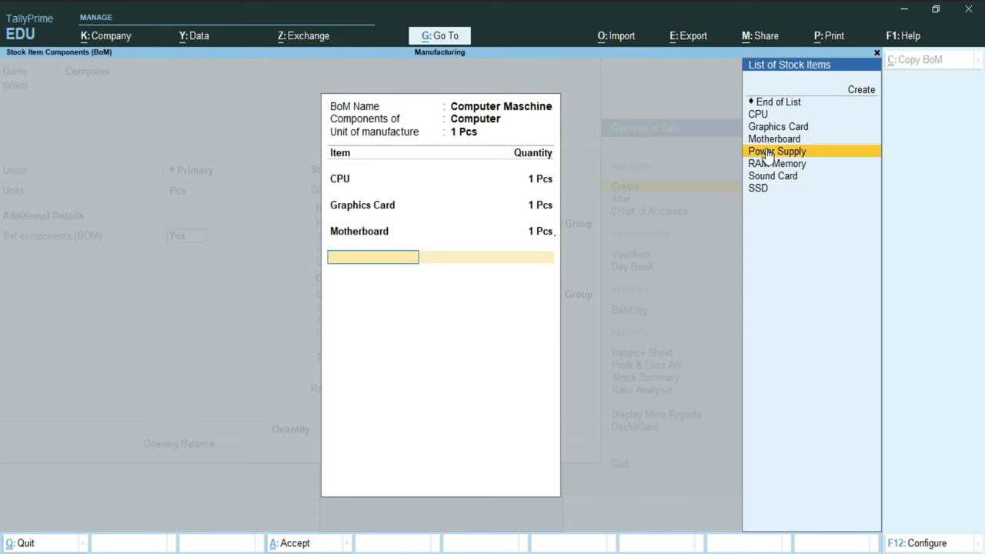
{"action": "key", "text": "Return"}
{"action": "key", "text": "Return"}
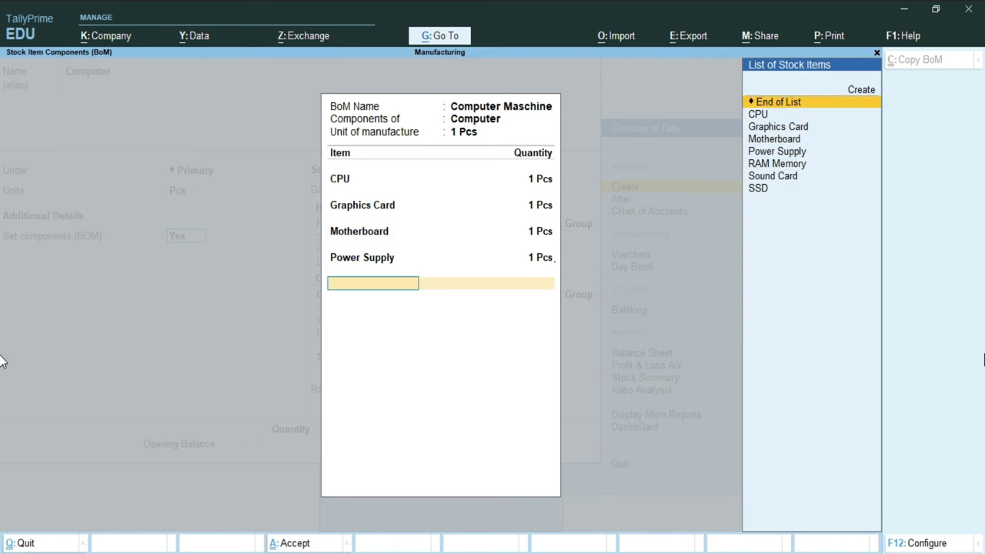
{"action": "key", "text": "Down"}
{"action": "key", "text": "Down"}
{"action": "key", "text": "Down"}
{"action": "key", "text": "Down"}
{"action": "key", "text": "Down"}
{"action": "key", "text": "Return"}
{"action": "type", "text": "2"}
{"action": "key", "text": "Return"}
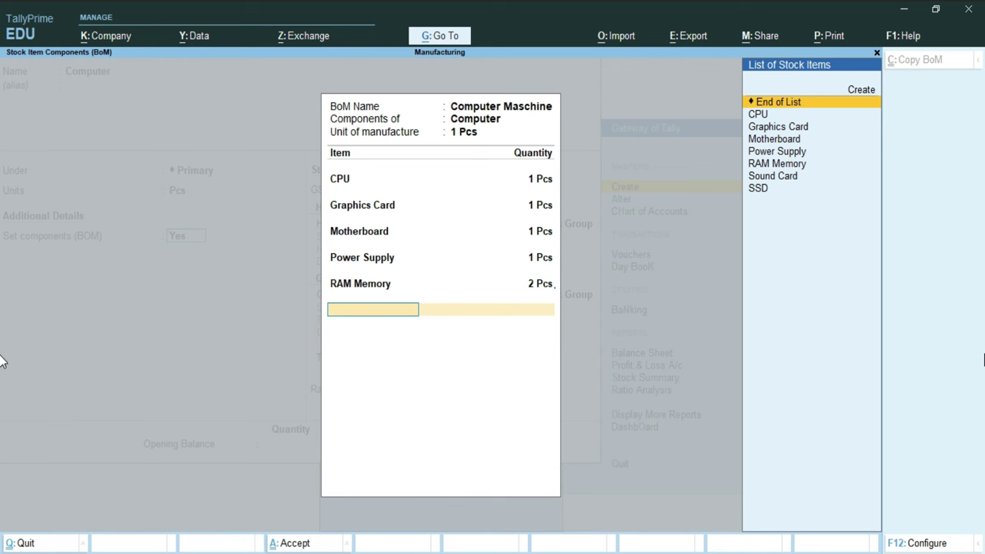
{"action": "key", "text": "Down"}
{"action": "key", "text": "Down"}
{"action": "key", "text": "Down"}
{"action": "key", "text": "Down"}
{"action": "key", "text": "Down"}
{"action": "key", "text": "Down"}
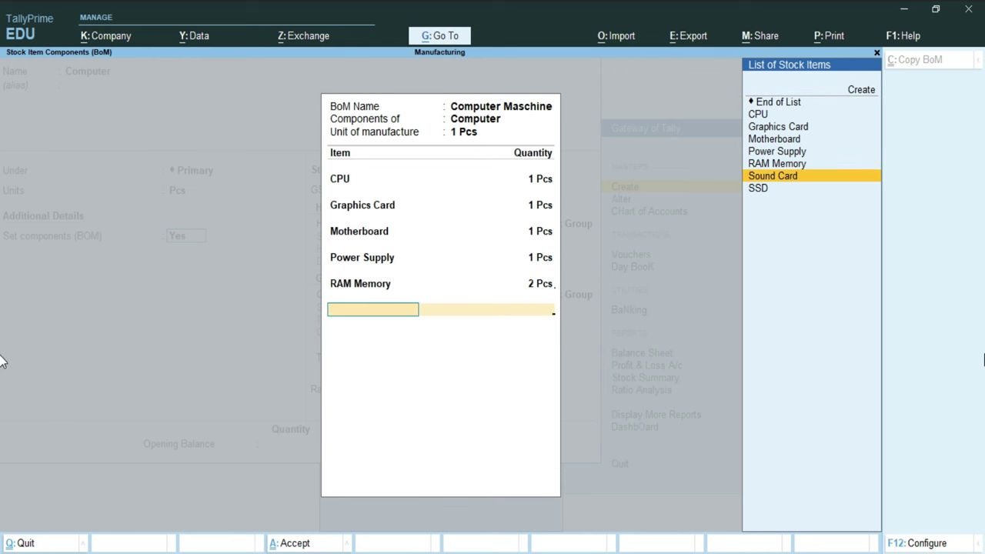
{"action": "key", "text": "Return"}
{"action": "key", "text": "Return"}
{"action": "key", "text": "Down"}
{"action": "key", "text": "Down"}
{"action": "key", "text": "Down"}
{"action": "key", "text": "Down"}
{"action": "key", "text": "Down"}
{"action": "key", "text": "Down"}
{"action": "key", "text": "Down"}
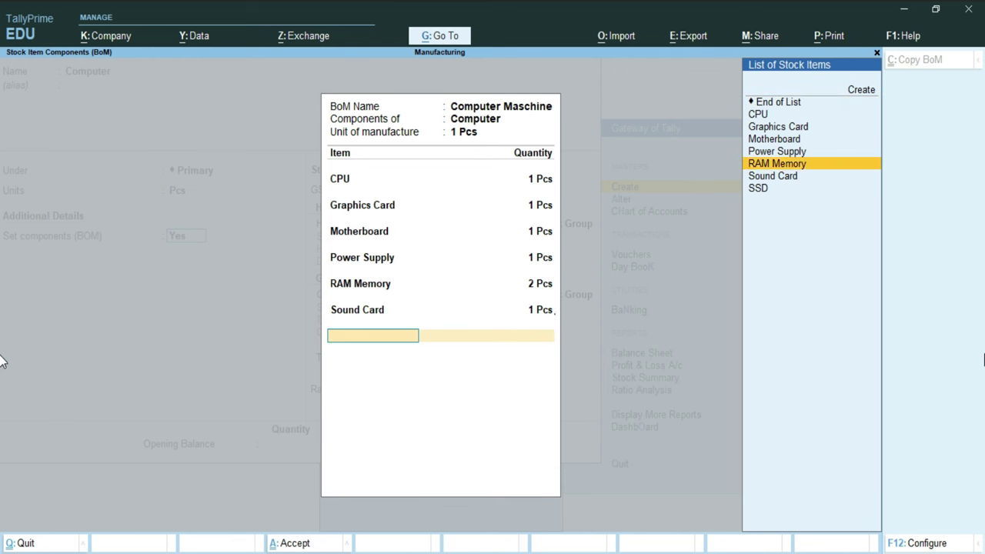
{"action": "key", "text": "Return"}
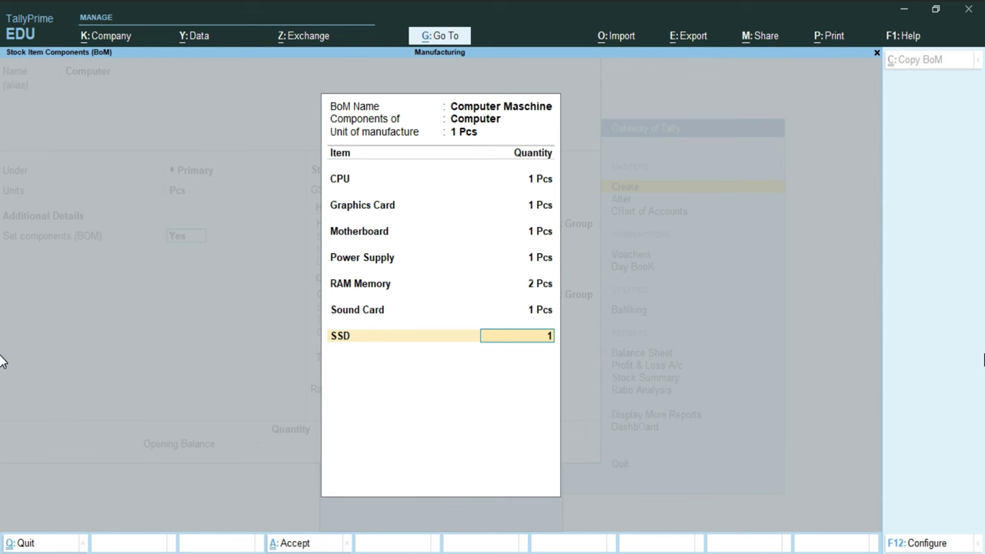
{"action": "key", "text": "Return"}
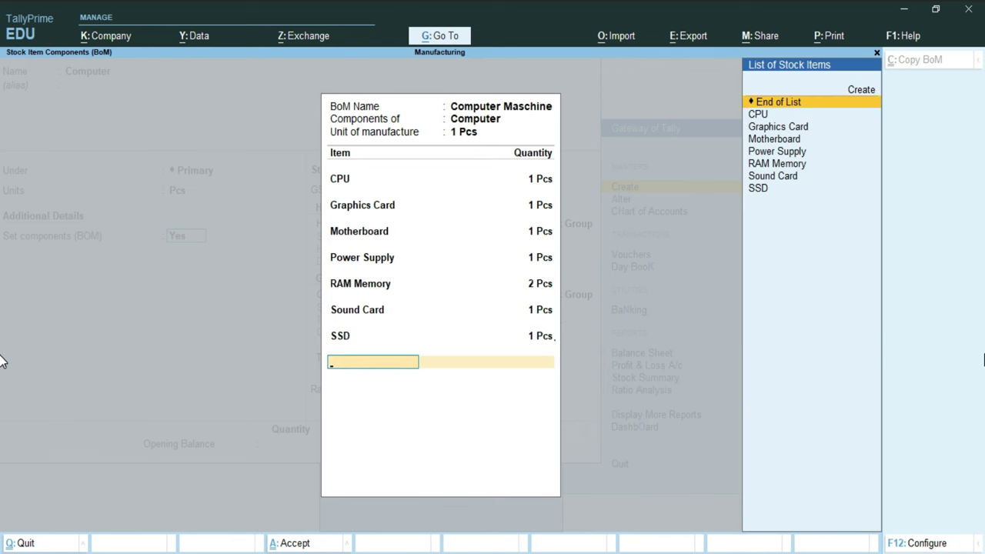
{"action": "key", "text": "Return"}
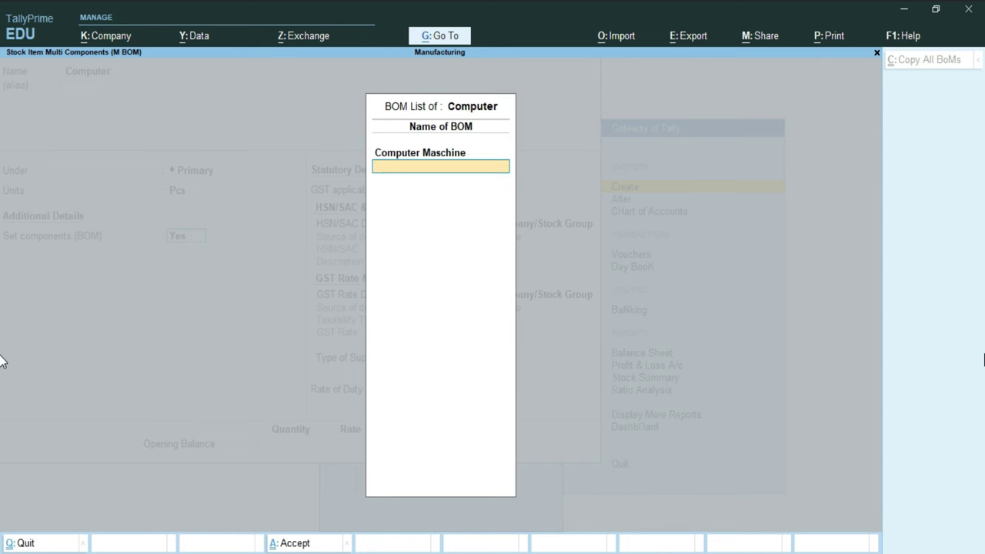
Step: Give the Computer item HSN/SAC 65958598 with description 'Computer', specified on the item
{"action": "key", "text": "Return"}
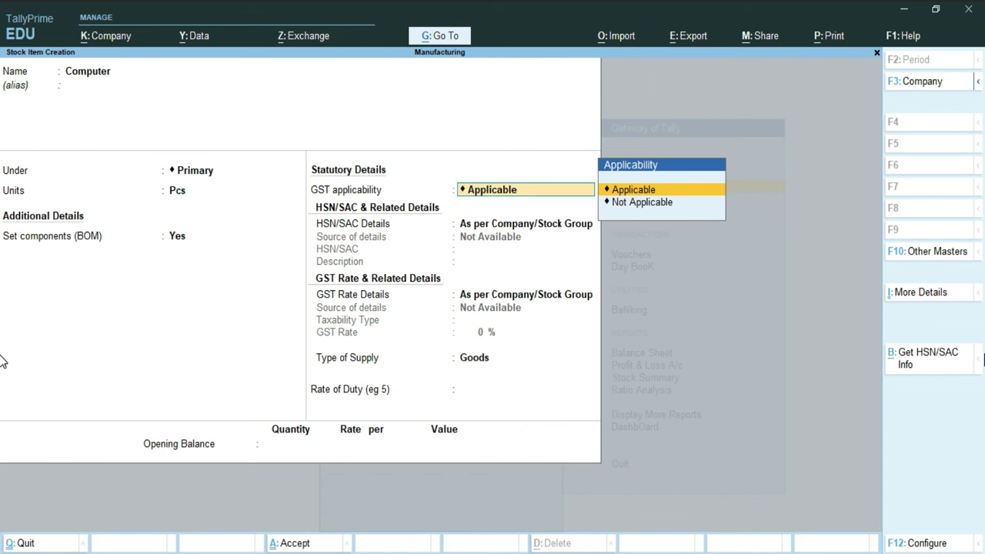
{"action": "key", "text": "Return"}
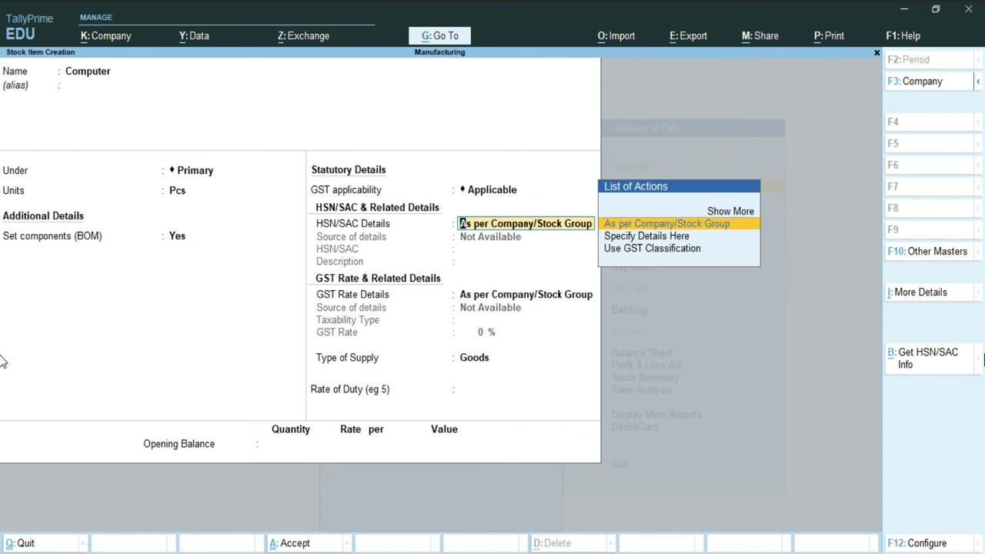
{"action": "key", "text": "Down"}
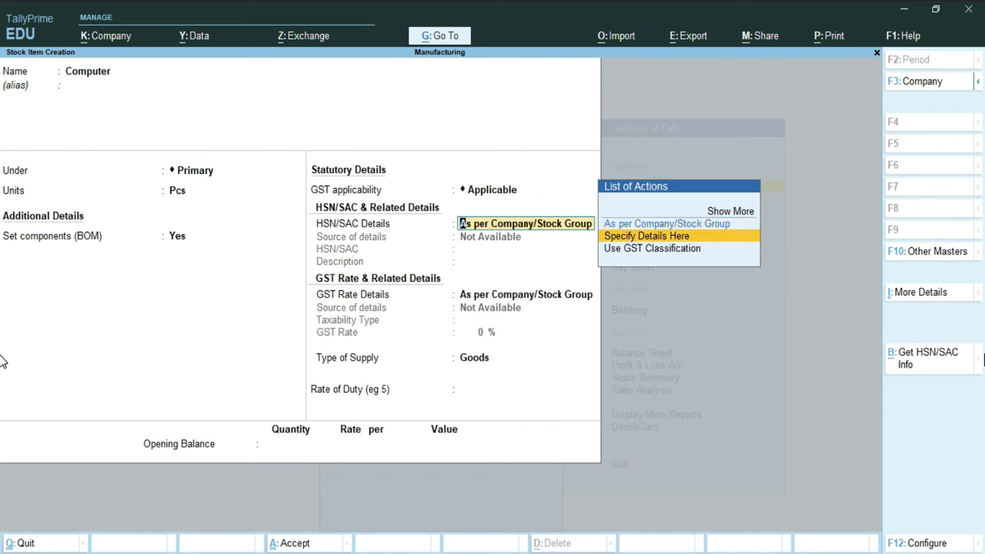
{"action": "key", "text": "Return"}
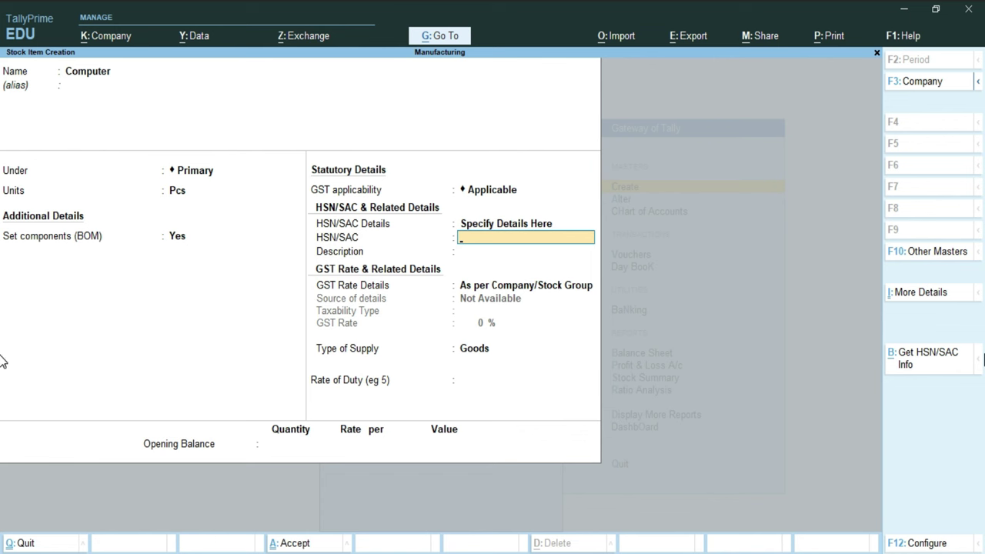
{"action": "type", "text": "65958598"}
{"action": "key", "text": "Return"}
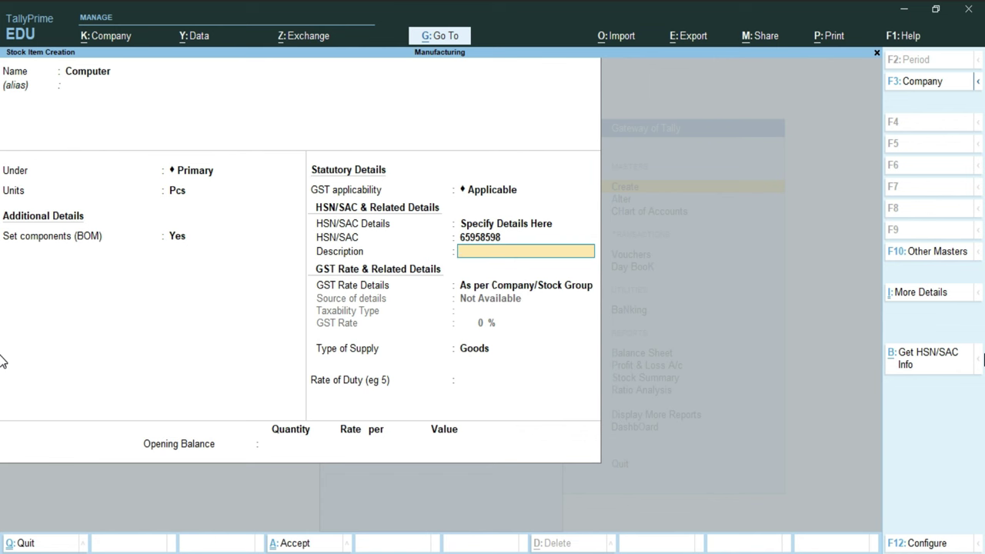
{"action": "type", "text": "Computer"}
{"action": "key", "text": "Return"}
Step: Set the item's GST details to Taxable at 18%, supplied as Goods
{"action": "key", "text": "Down"}
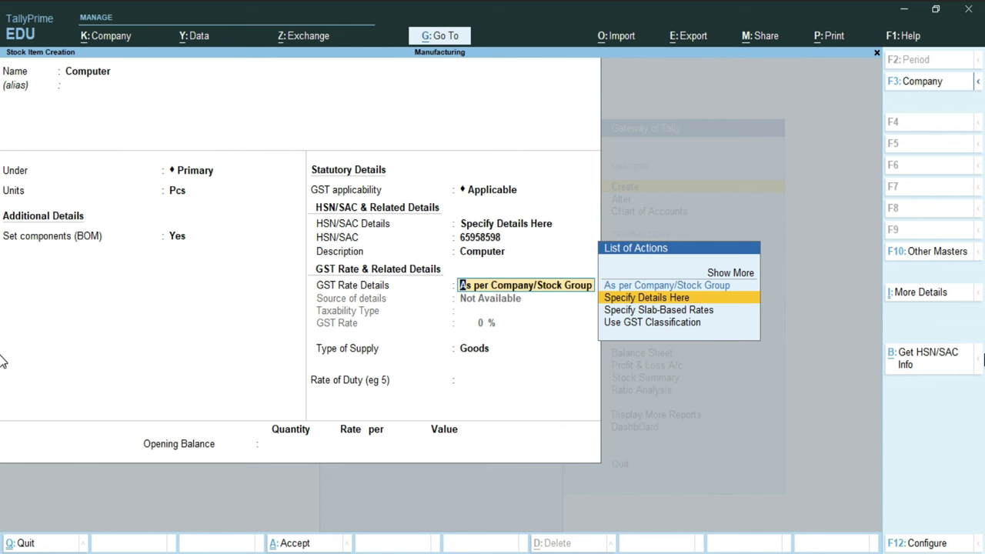
{"action": "key", "text": "Return"}
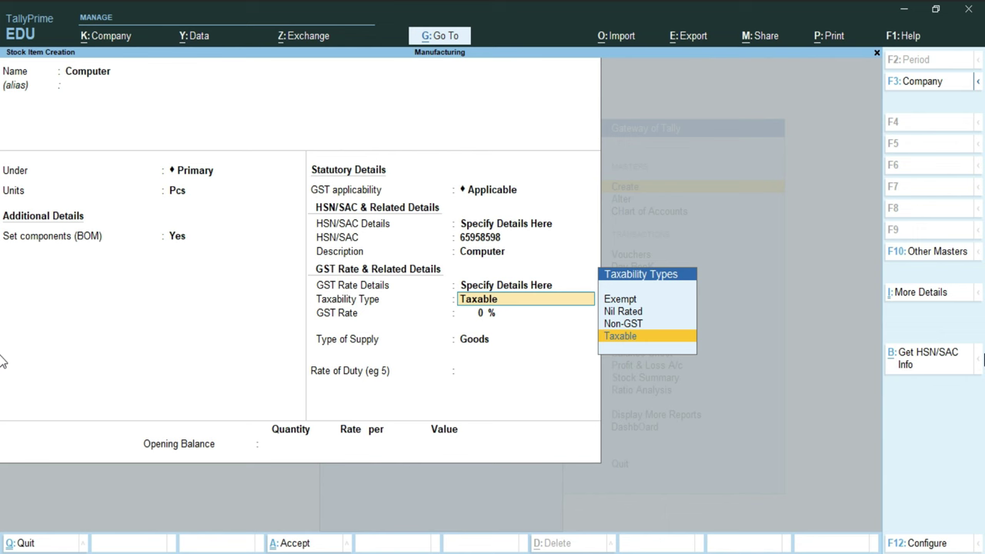
{"action": "key", "text": "Return"}
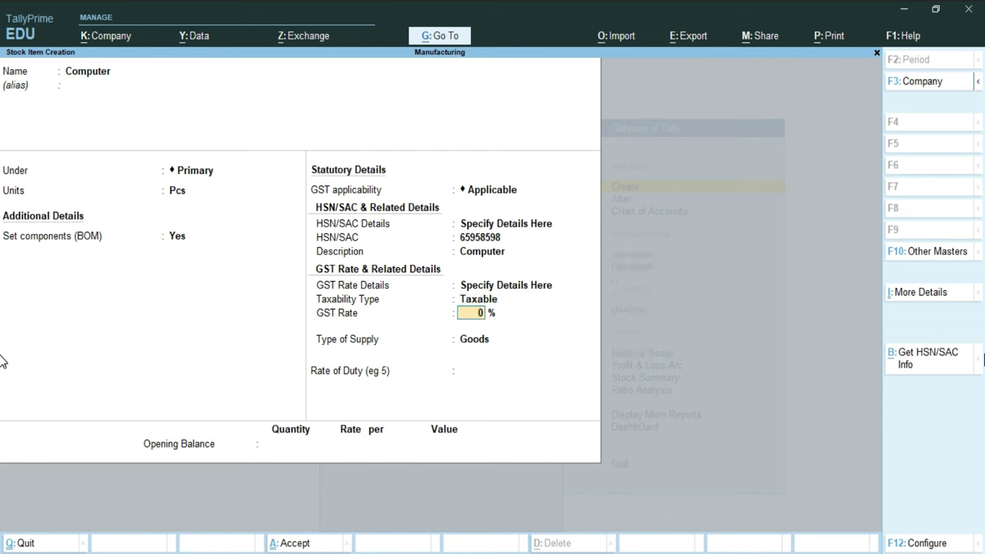
{"action": "type", "text": "18"}
{"action": "key", "text": "Return"}
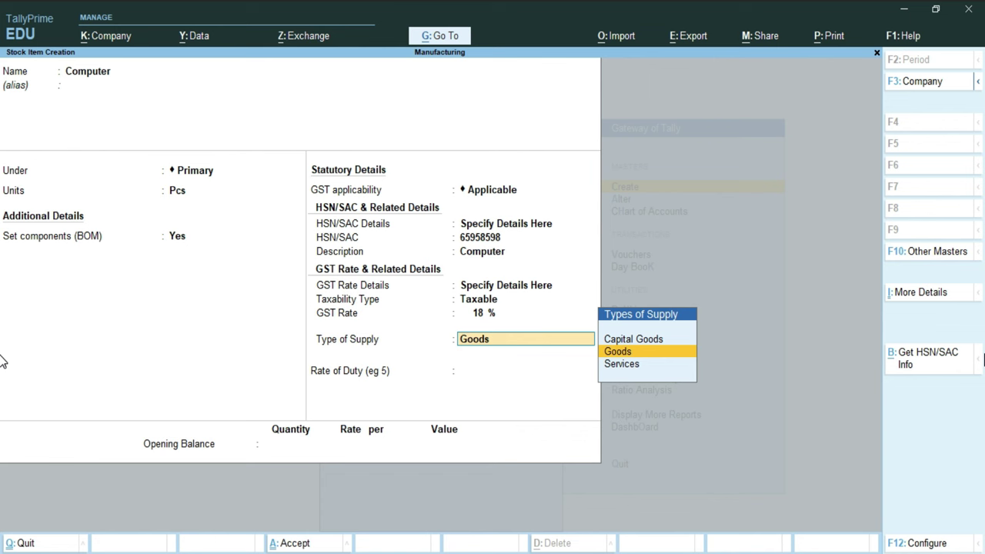
{"action": "key", "text": "Return"}
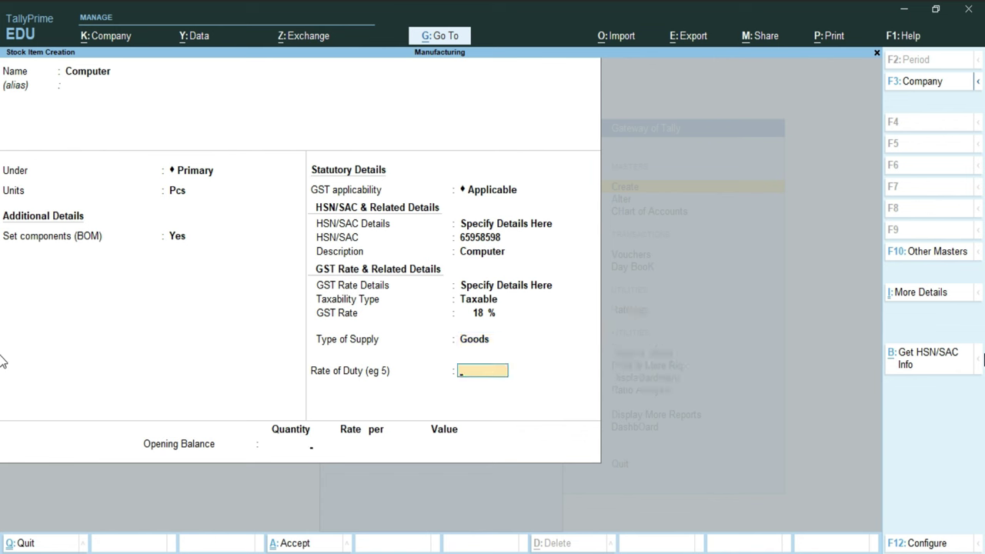
{"action": "key", "text": "Return"}
{"action": "key", "text": "Return"}
{"action": "key", "text": "Return"}
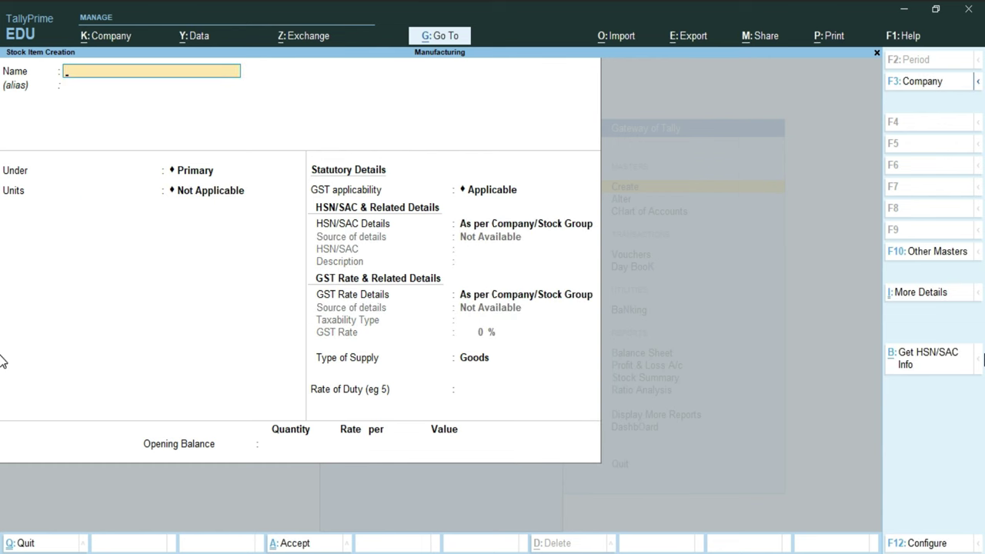
Step: Abandon the unfinished stock item and start creating a new ledger
{"action": "key", "text": "Escape"}
{"action": "key", "text": "Return"}
{"action": "key", "text": "Up"}
{"action": "key", "text": "Up"}
{"action": "key", "text": "Up"}
{"action": "key", "text": "Up"}
{"action": "key", "text": "Up"}
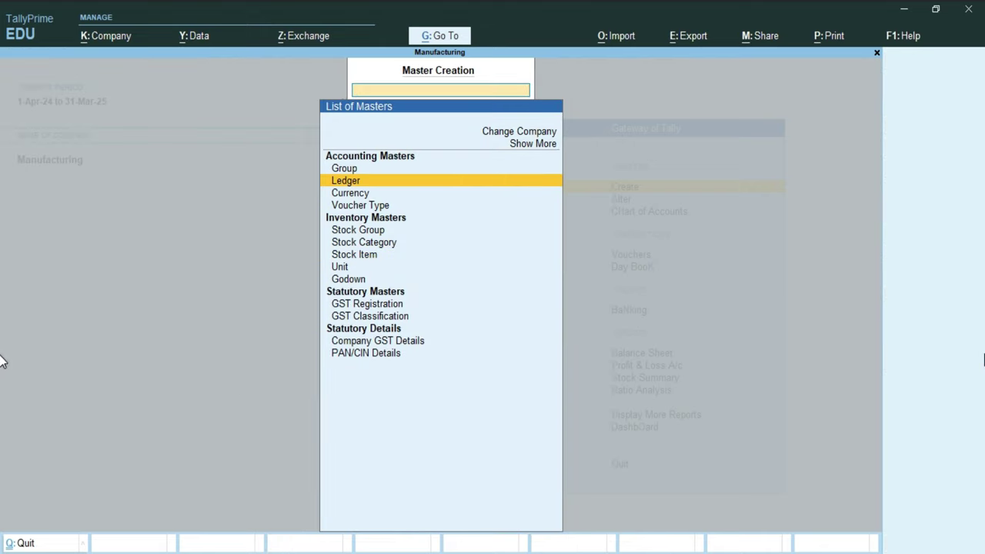
{"action": "key", "text": "Return"}
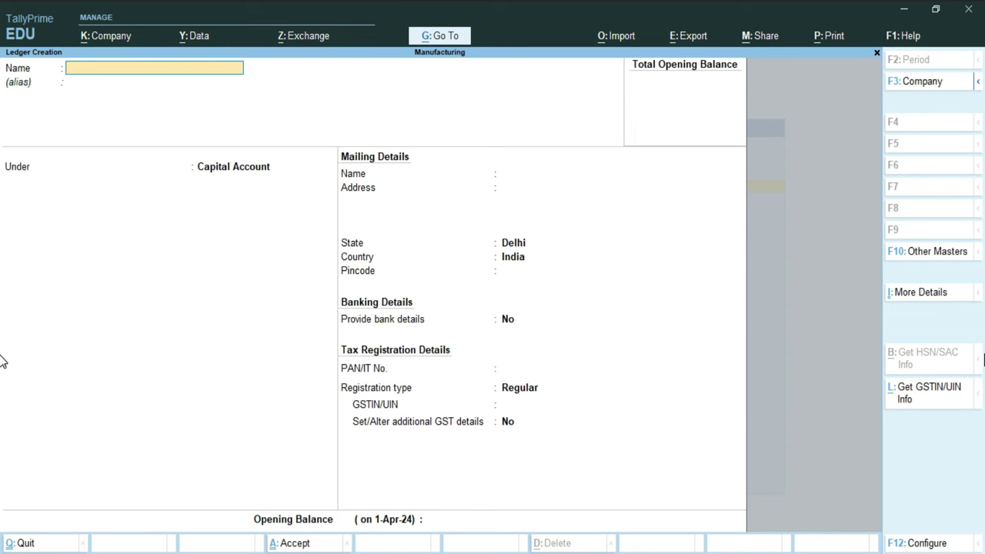
Step: Save the supplier's ledger under Sundry Creditors with Regular registration and the supplier's GSTIN
{"action": "key", "text": "Return"}
{"action": "key", "text": "Return"}
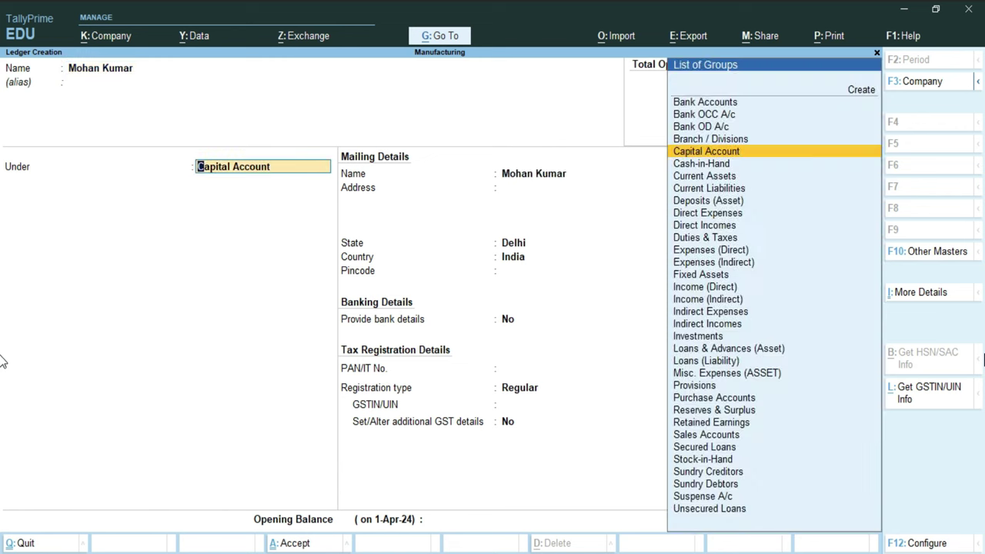
{"action": "type", "text": "S"}
{"action": "key", "text": "Down"}
{"action": "key", "text": "Down"}
{"action": "key", "text": "Down"}
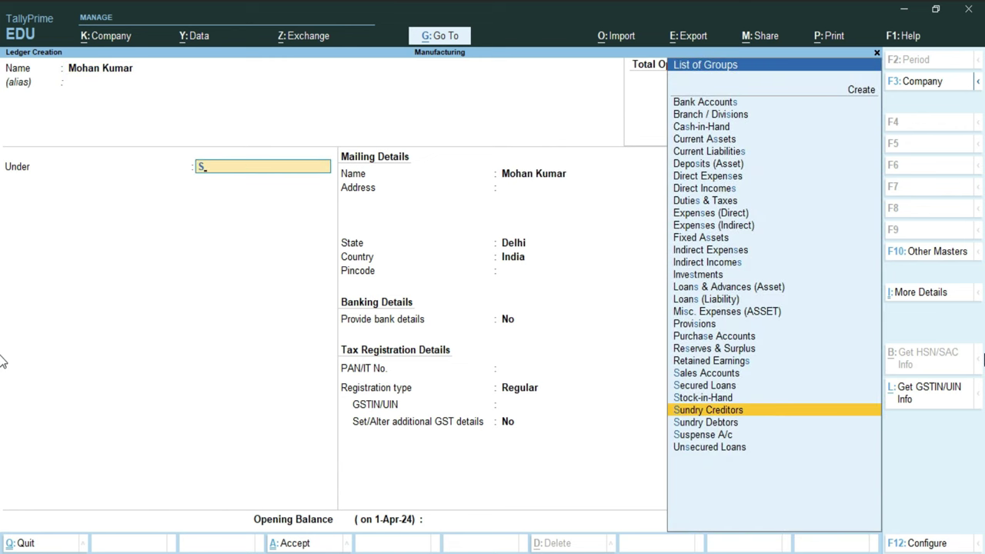
{"action": "key", "text": "Return"}
{"action": "key", "text": "Return"}
{"action": "key", "text": "Return"}
{"action": "key", "text": "Return"}
{"action": "key", "text": "Return"}
{"action": "key", "text": "Return"}
{"action": "key", "text": "Return"}
{"action": "key", "text": "Return"}
{"action": "key", "text": "Return"}
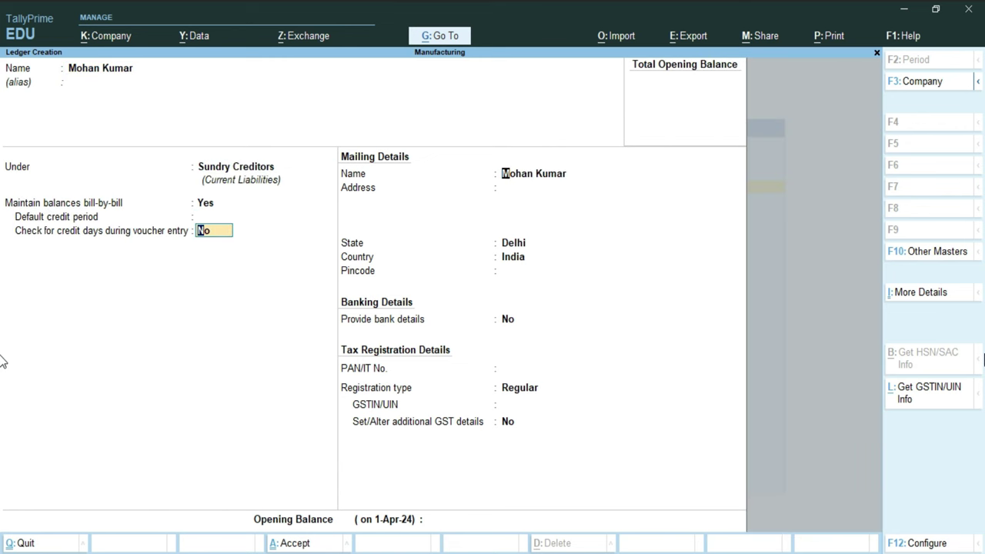
{"action": "key", "text": "Return"}
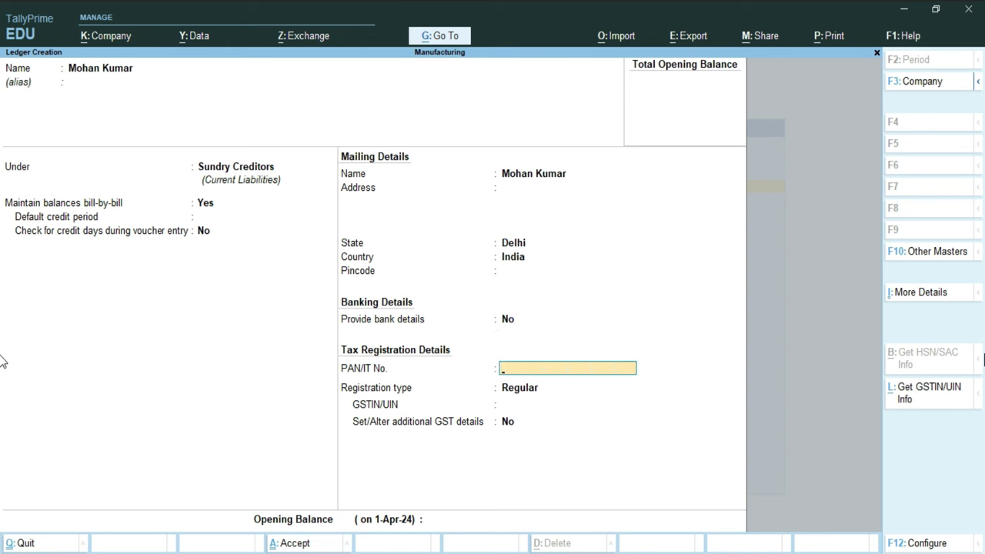
{"action": "key", "text": "Return"}
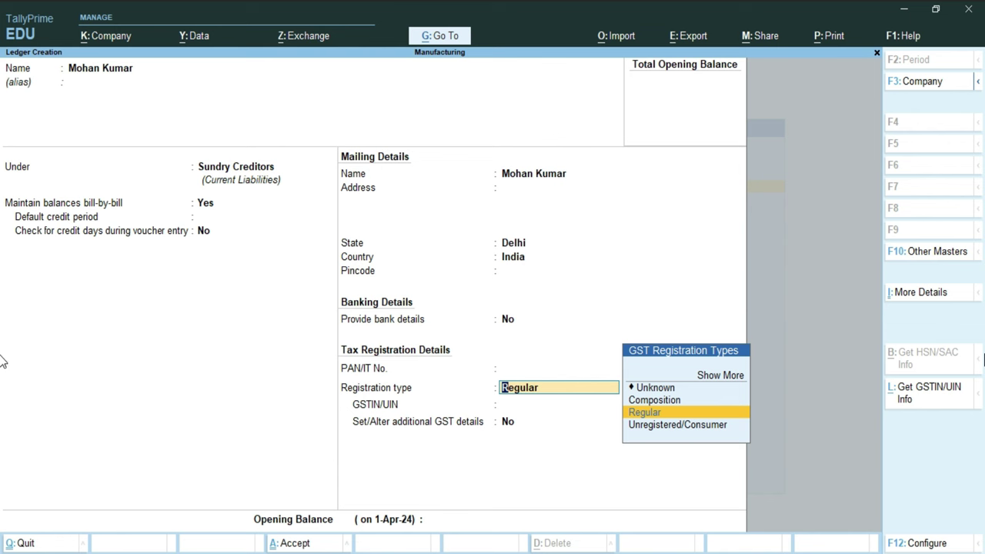
{"action": "key", "text": "Return"}
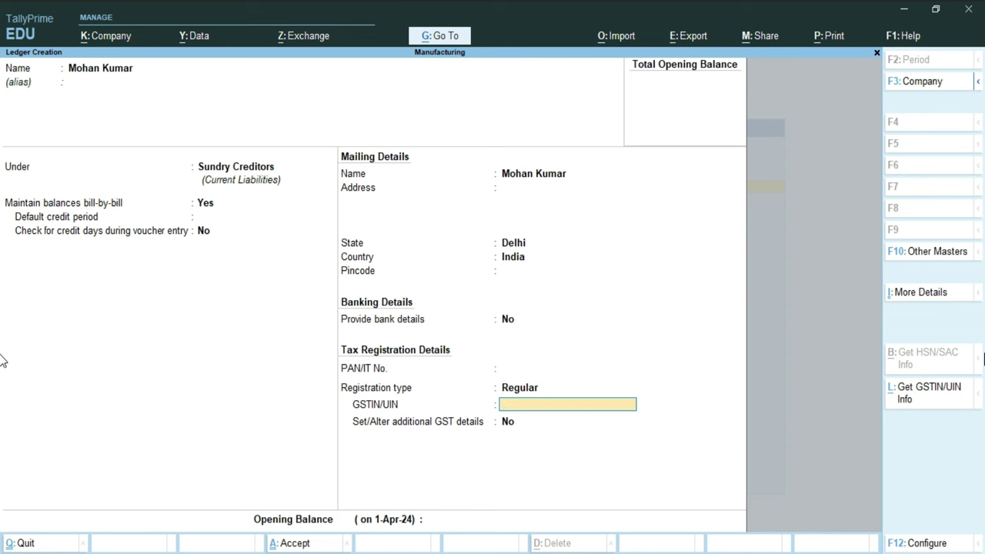
{"action": "key", "text": "Return"}
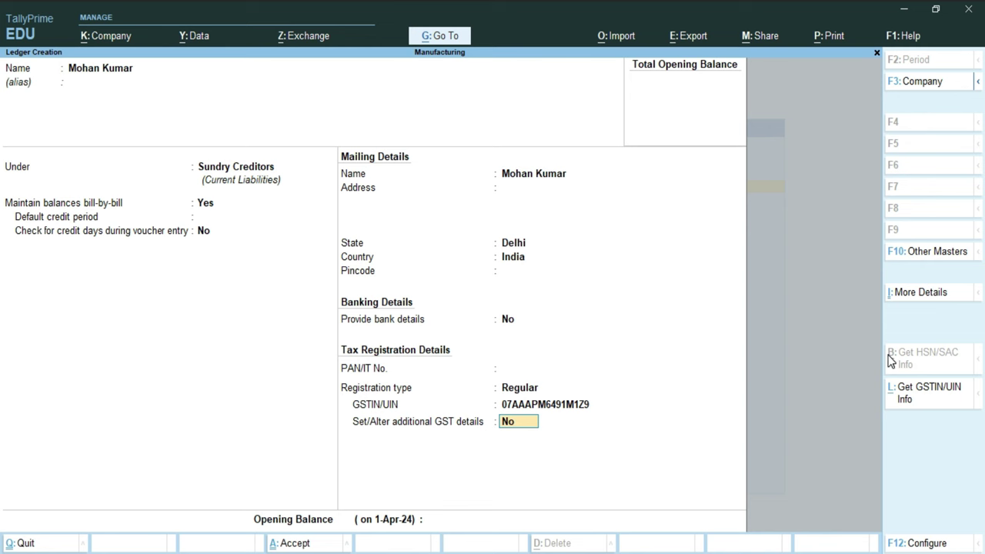
{"action": "key", "text": "Return"}
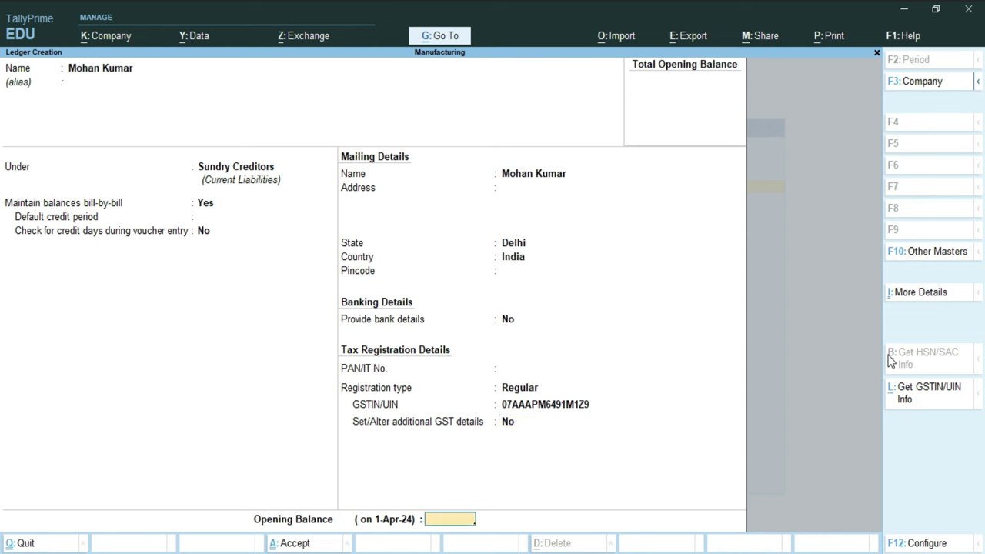
{"action": "key", "text": "Return"}
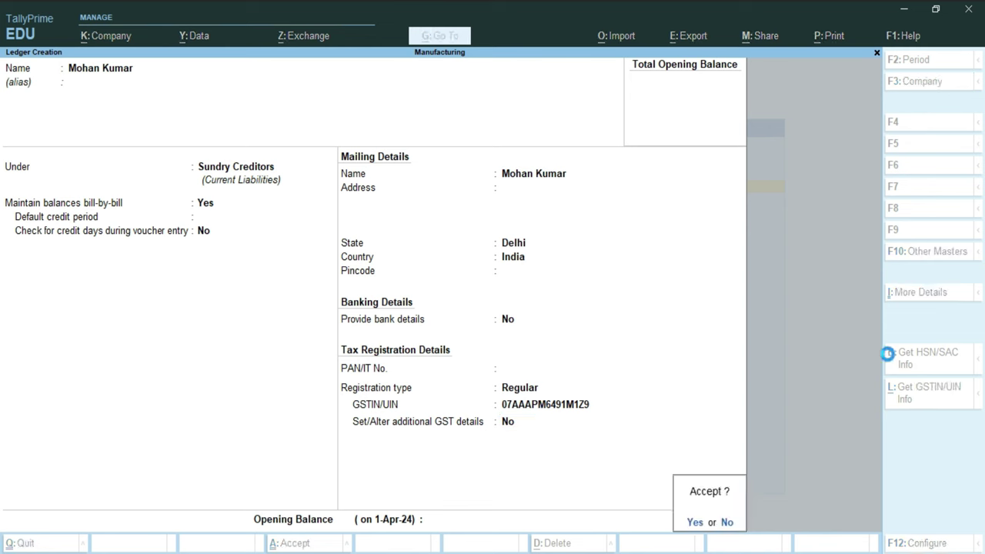
{"action": "key", "text": "Return"}
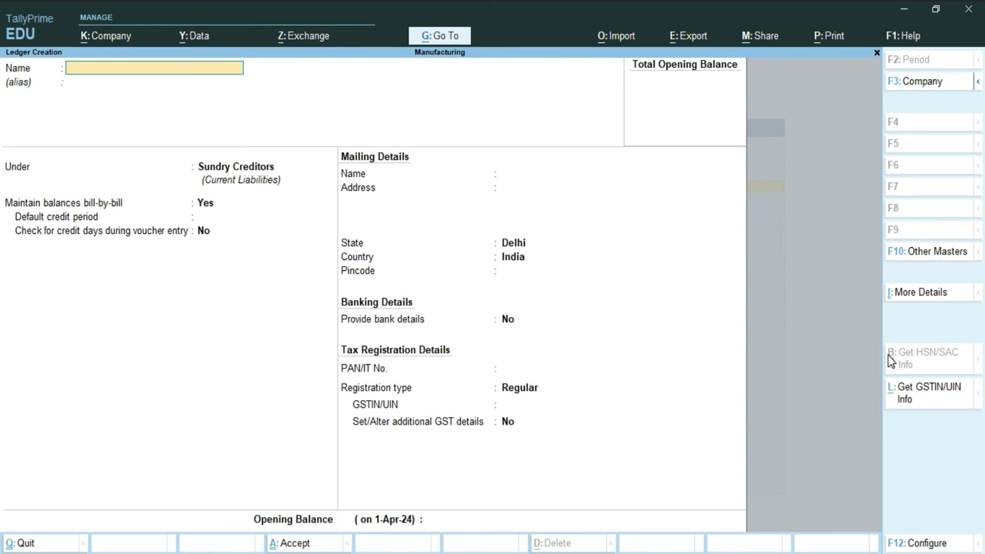
Step: Create the customer's ledger under Sundry Debtors without a GSTIN and save it
{"action": "key", "text": "Return"}
{"action": "key", "text": "Down"}
{"action": "key", "text": "Return"}
{"action": "key", "text": "Return"}
{"action": "key", "text": "Return"}
{"action": "key", "text": "Return"}
{"action": "key", "text": "Return"}
{"action": "key", "text": "Return"}
{"action": "key", "text": "Return"}
{"action": "key", "text": "Return"}
{"action": "key", "text": "Return"}
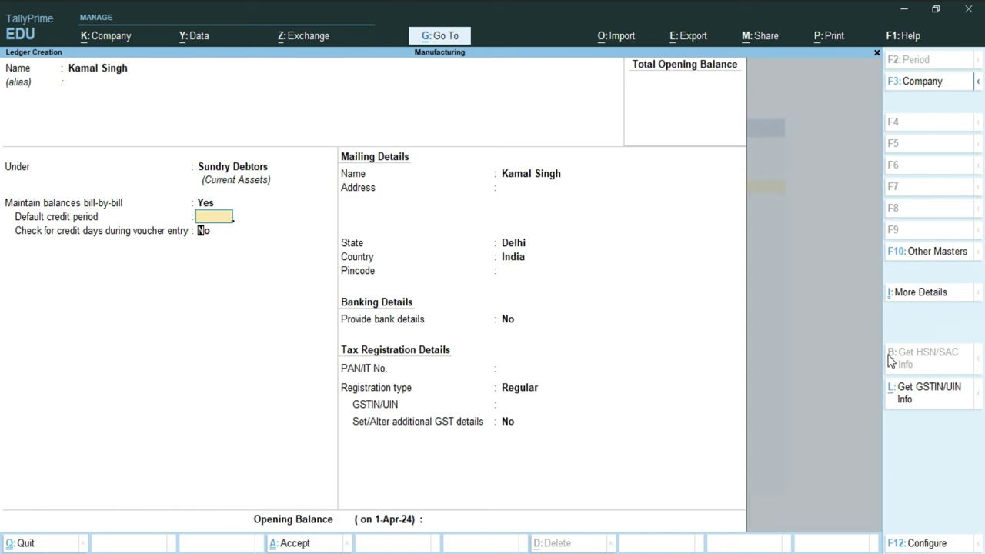
{"action": "key", "text": "Return"}
{"action": "key", "text": "Return"}
{"action": "key", "text": "Return"}
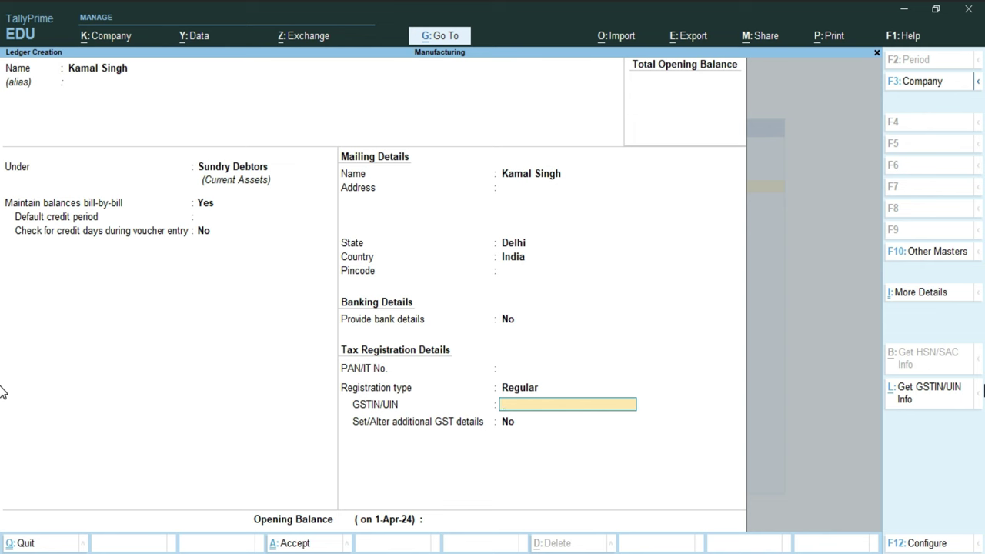
{"action": "key", "text": "Return"}
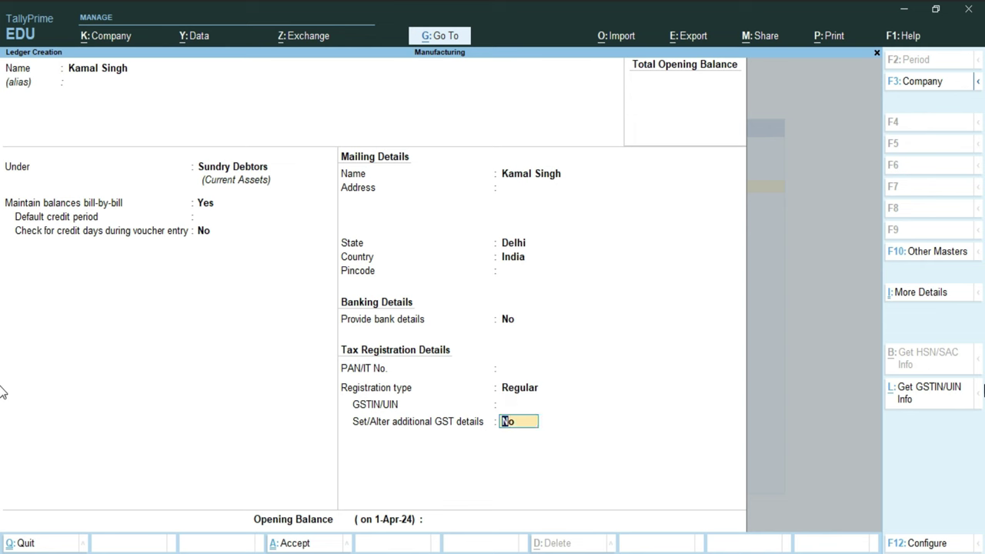
{"action": "key", "text": "Return"}
{"action": "key", "text": "Return"}
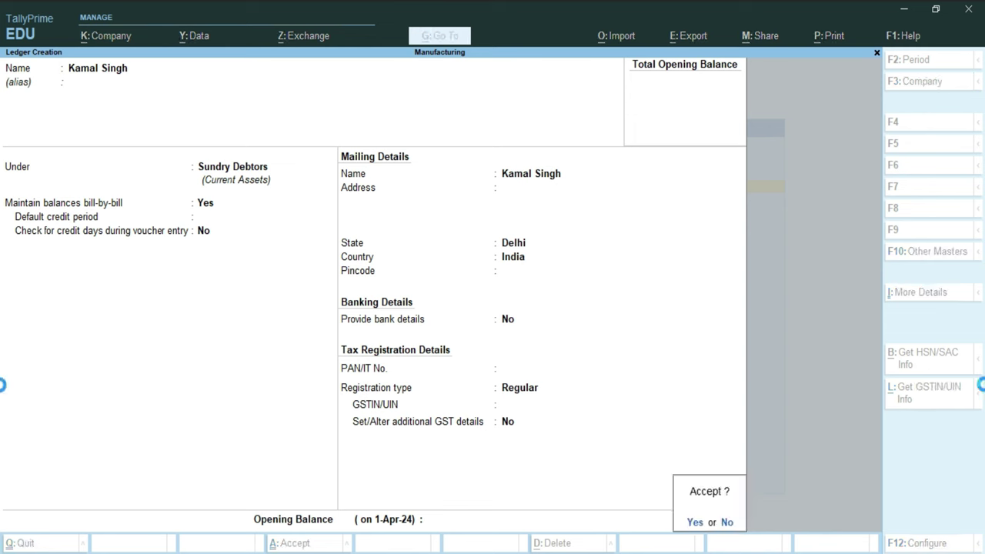
{"action": "key", "text": "Return"}
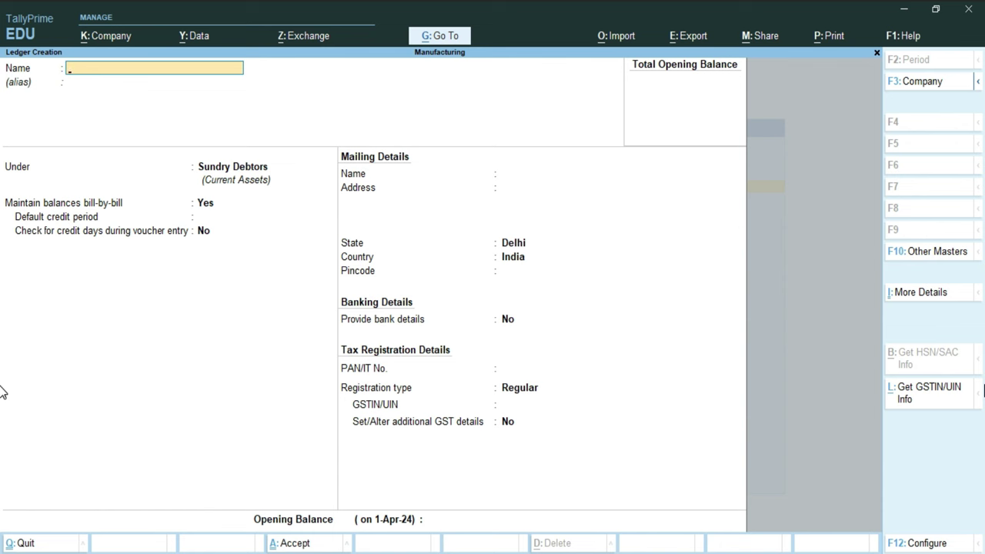
Step: Save a ledger named Purchase under Purchase Accounts with default GST details
{"action": "type", "text": "Purchase"}
{"action": "key", "text": "Return"}
{"action": "type", "text": "P"}
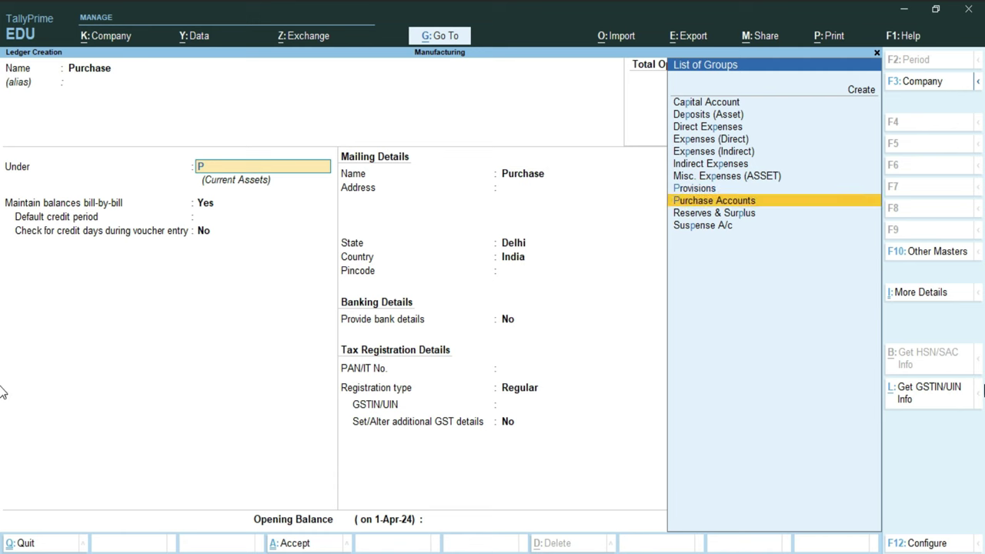
{"action": "key", "text": "Return"}
{"action": "key", "text": "Return"}
{"action": "key", "text": "Return"}
{"action": "key", "text": "Return"}
{"action": "key", "text": "Return"}
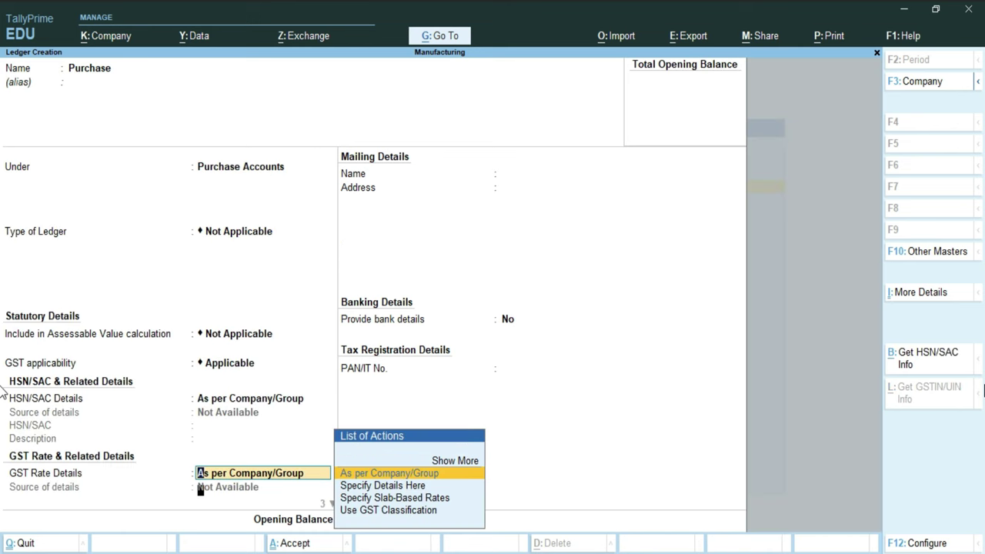
{"action": "key", "text": "Return"}
{"action": "key", "text": "Up"}
{"action": "key", "text": "Return"}
{"action": "key", "text": "Return"}
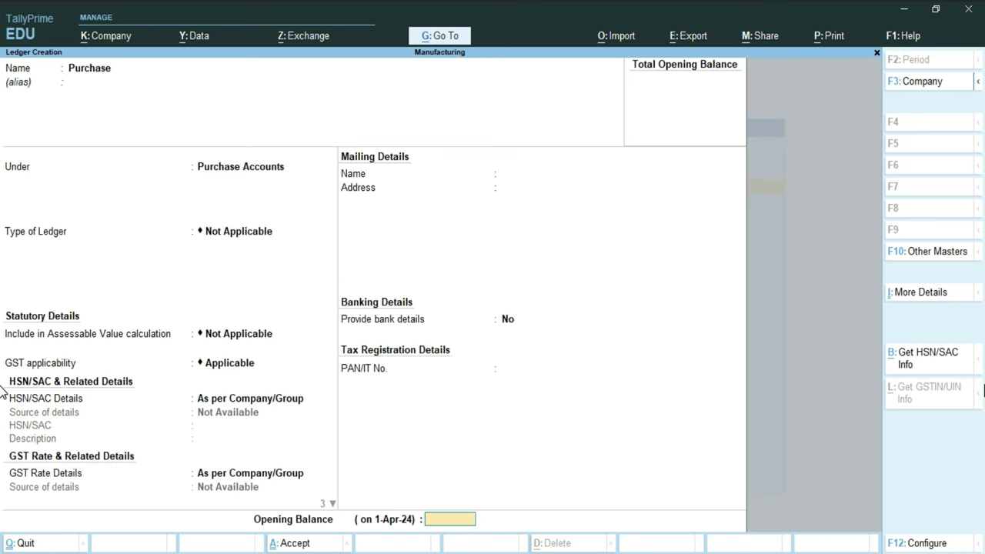
{"action": "key", "text": "Return"}
{"action": "key", "text": "Return"}
Step: Create a ledger named Sale under Sales Accounts with Goods as the type of supply
{"action": "type", "text": "Sale"}
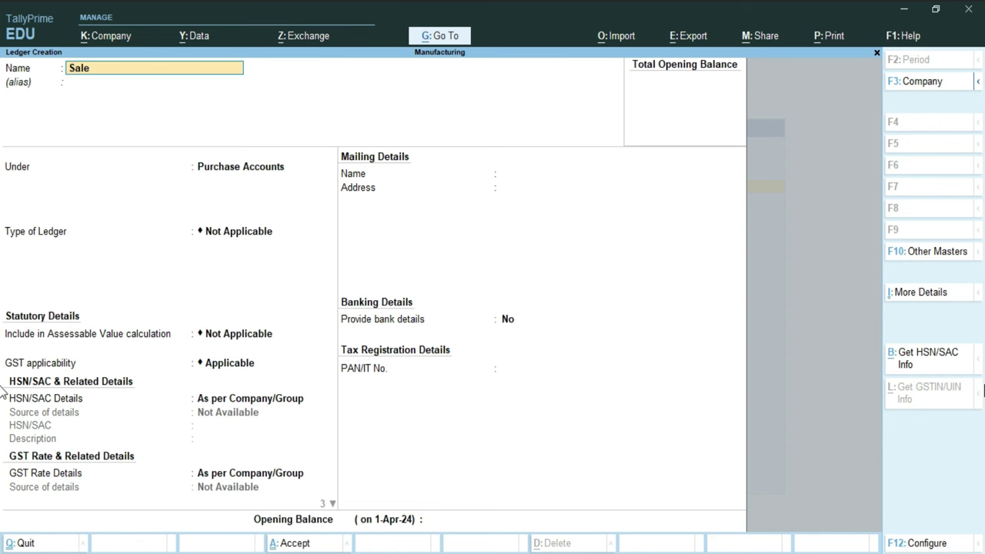
{"action": "key", "text": "Return"}
{"action": "type", "text": "S"}
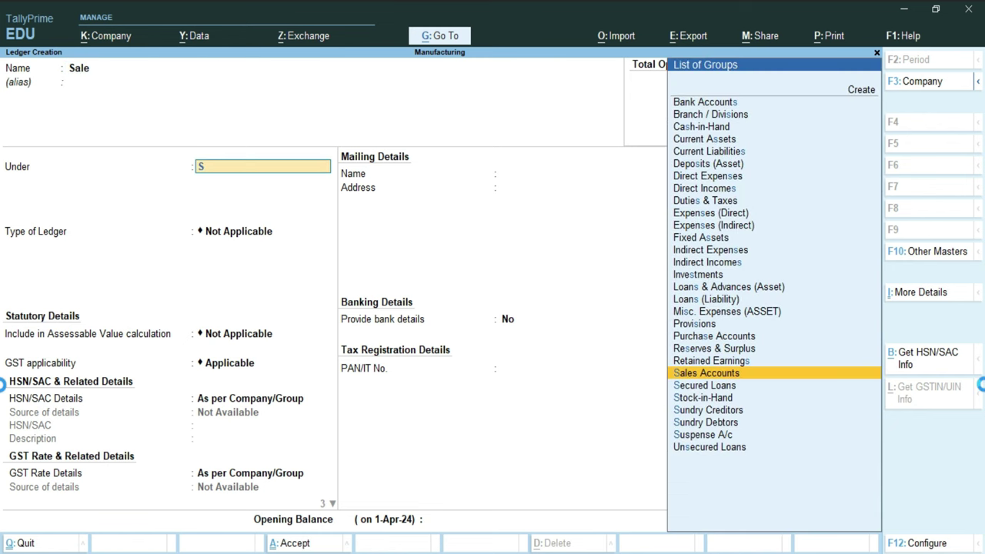
{"action": "key", "text": "Return"}
{"action": "key", "text": "Return"}
{"action": "key", "text": "Return"}
{"action": "key", "text": "Return"}
{"action": "key", "text": "Return"}
{"action": "key", "text": "BackSpace"}
{"action": "key", "text": "Up"}
{"action": "key", "text": "Return"}
{"action": "key", "text": "Return"}
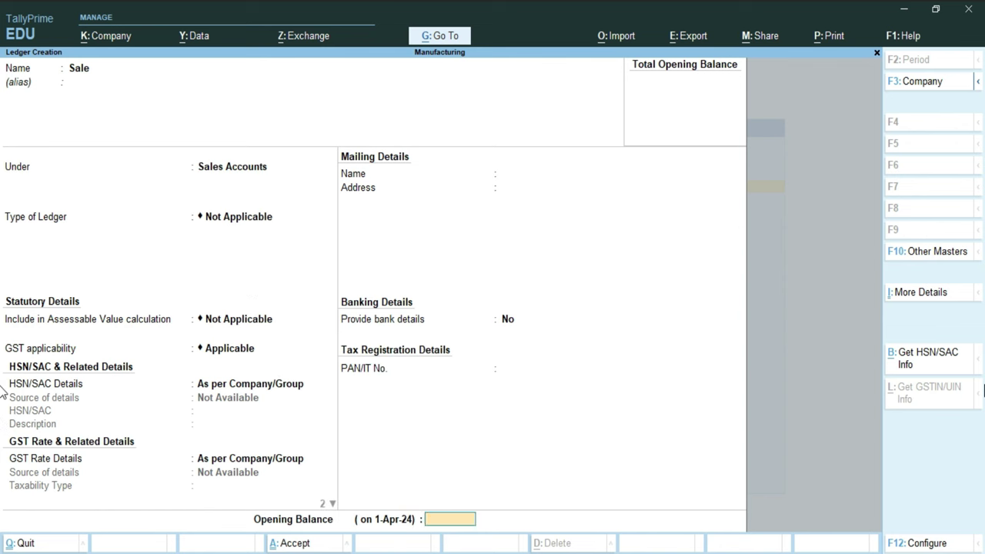
{"action": "key", "text": "Return"}
{"action": "key", "text": "Return"}
Step: Name the ledger CGST under Duties & Taxes, with GST duty type and CGST tax type
{"action": "type", "text": "CGST"}
{"action": "key", "text": "Return"}
{"action": "key", "text": "Return"}
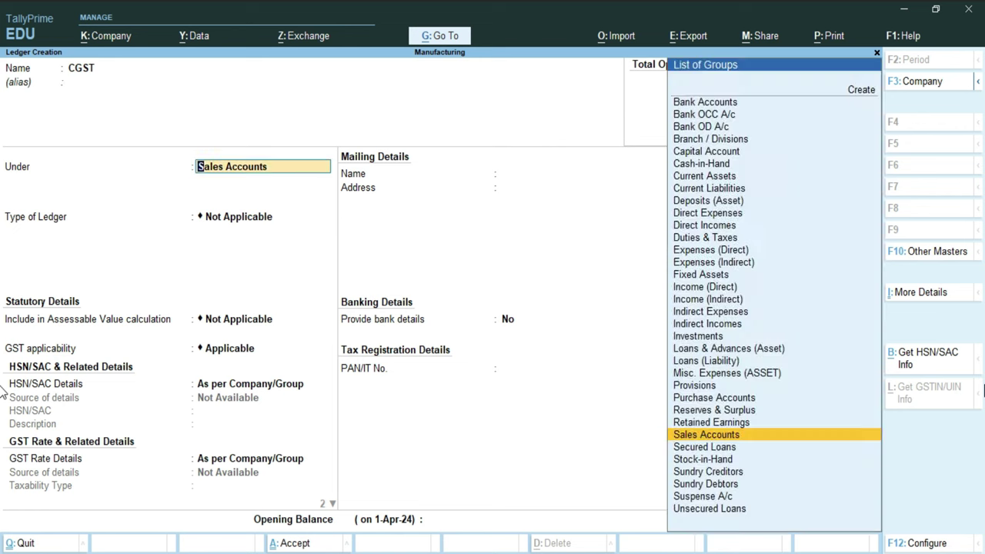
{"action": "type", "text": "D"}
{"action": "key", "text": "Down"}
{"action": "key", "text": "Down"}
{"action": "key", "text": "Down"}
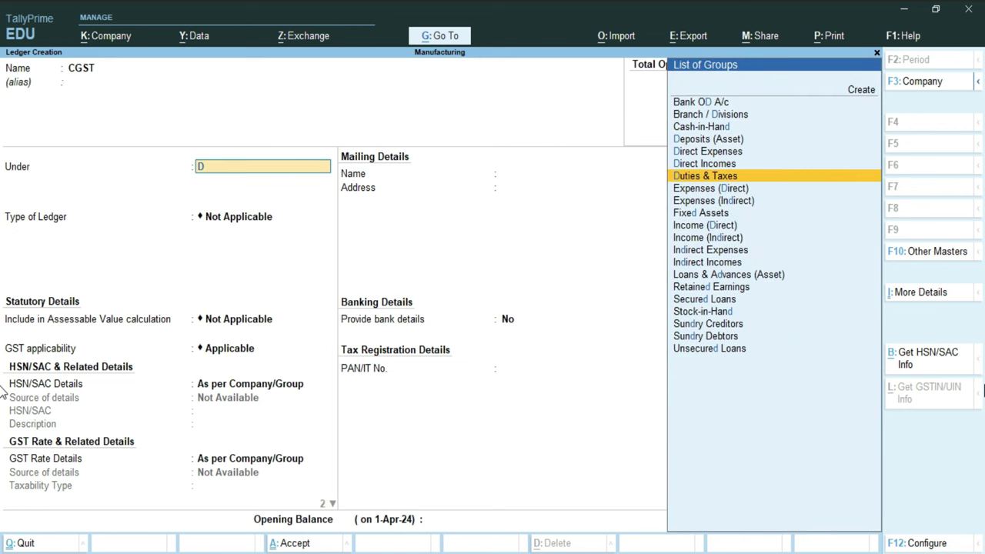
{"action": "key", "text": "Return"}
{"action": "key", "text": "Up"}
{"action": "key", "text": "Return"}
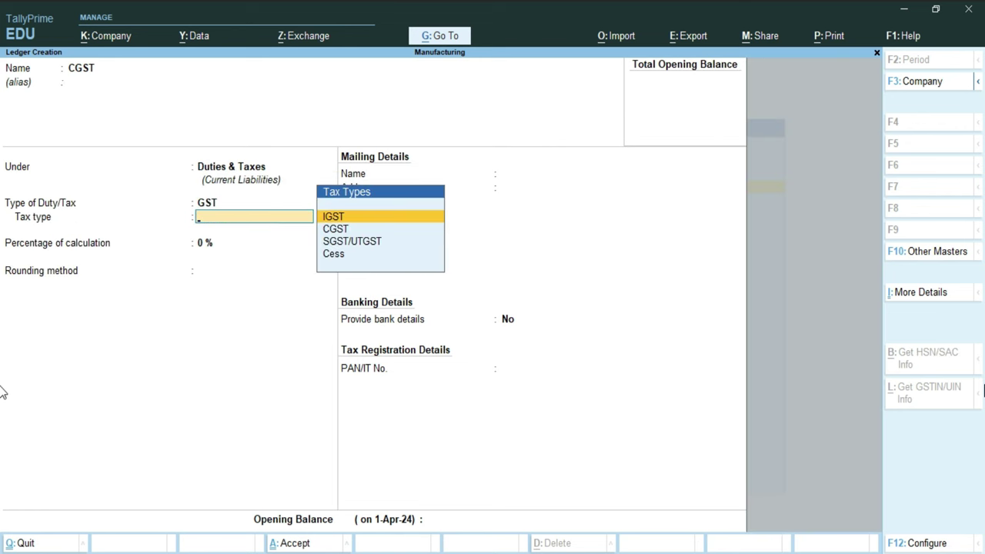
{"action": "key", "text": "Down"}
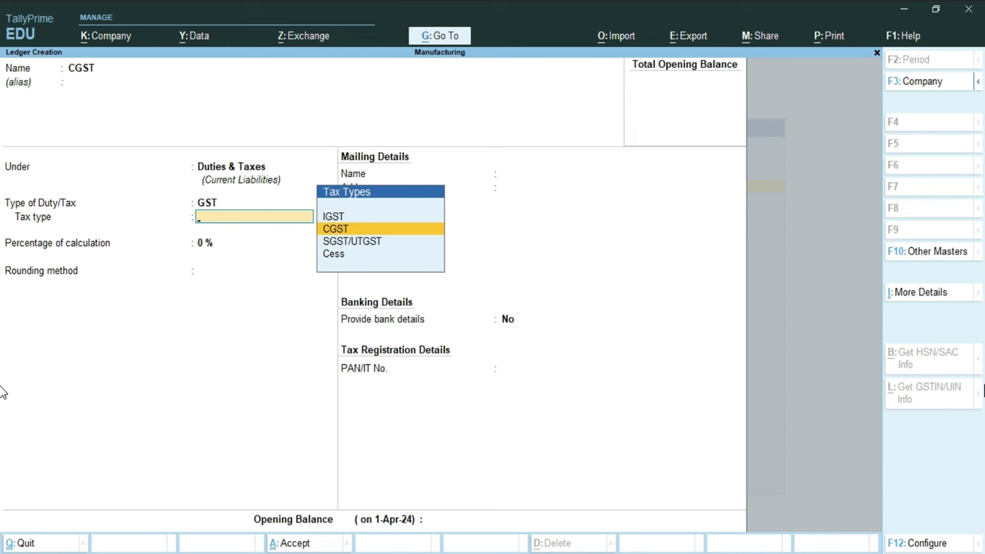
{"action": "key", "text": "Return"}
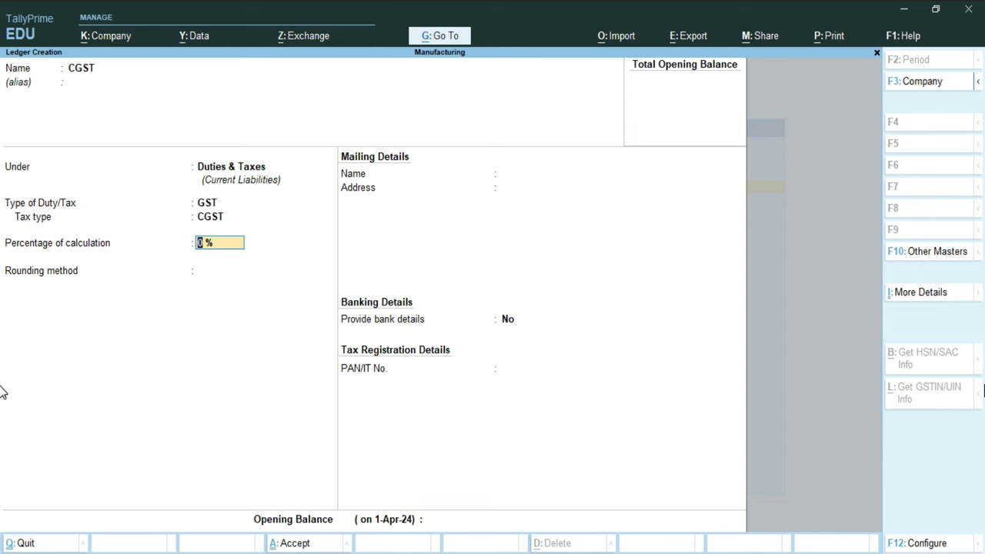
Step: Set Normal Rounding with rounding limit 1 and save the CGST ledger
{"action": "key", "text": "Return"}
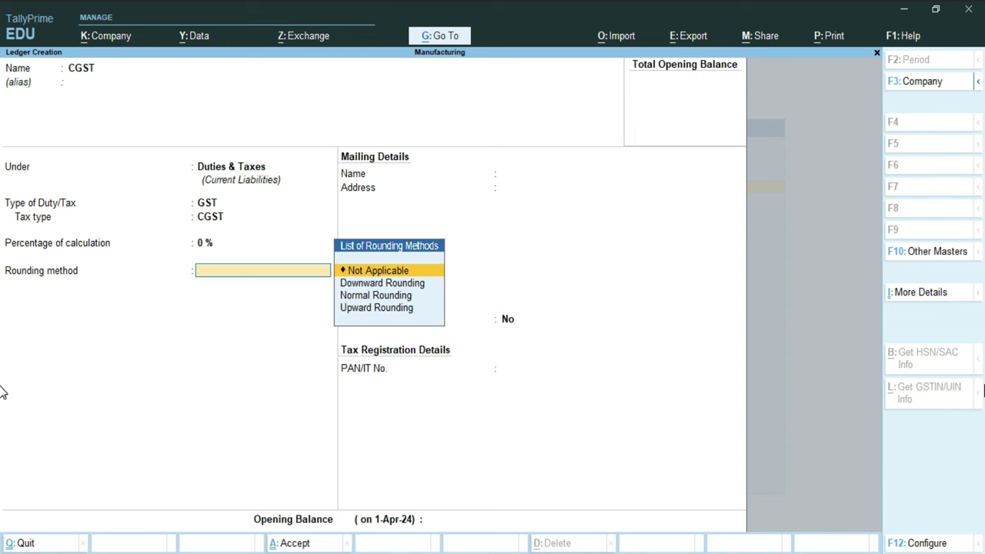
{"action": "key", "text": "Down"}
{"action": "key", "text": "Down"}
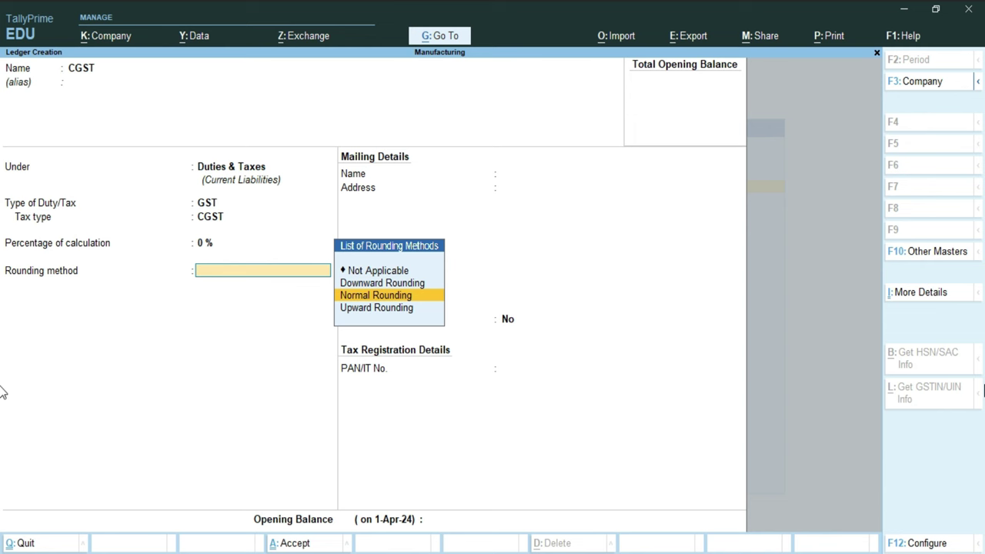
{"action": "key", "text": "Return"}
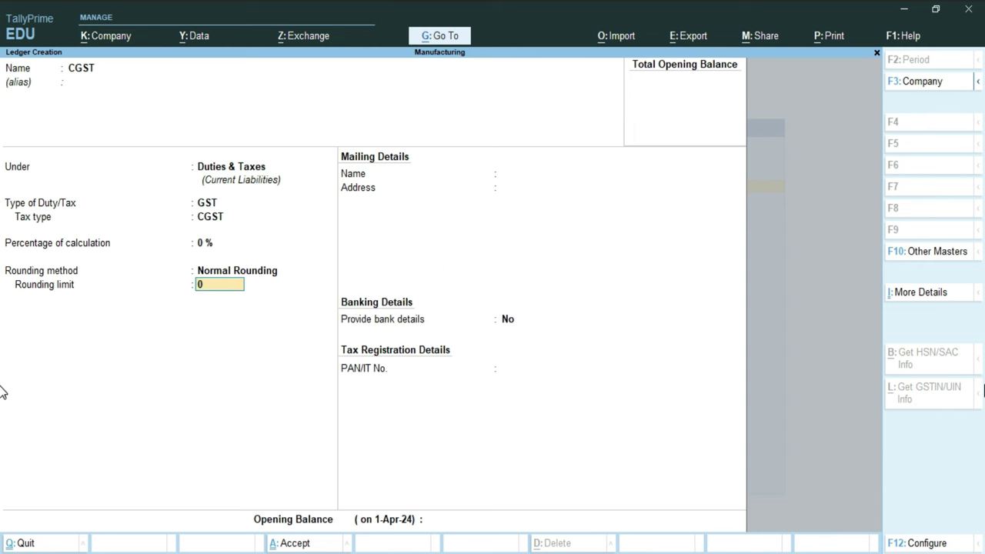
{"action": "type", "text": "1"}
{"action": "key", "text": "Return"}
{"action": "key", "text": "Return"}
{"action": "key", "text": "Return"}
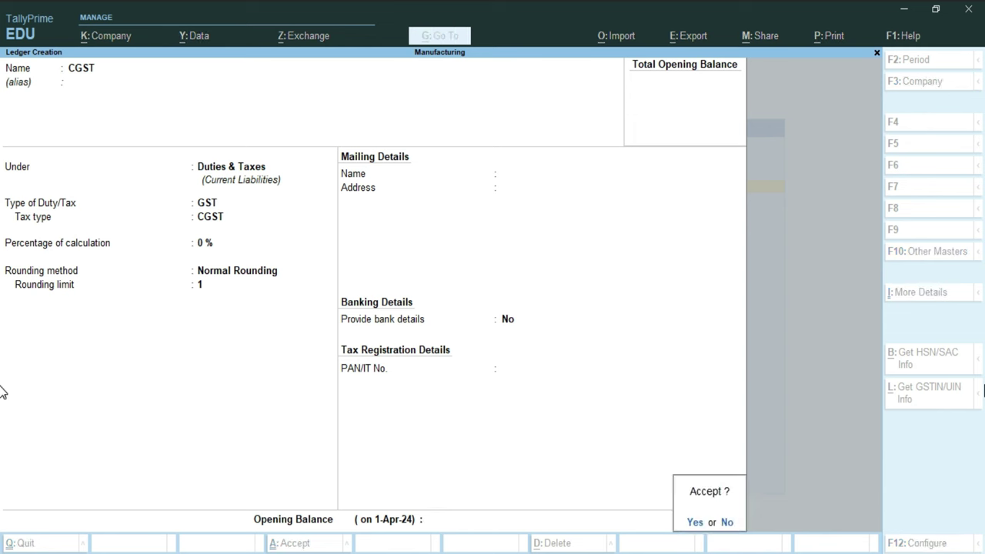
{"action": "key", "text": "y"}
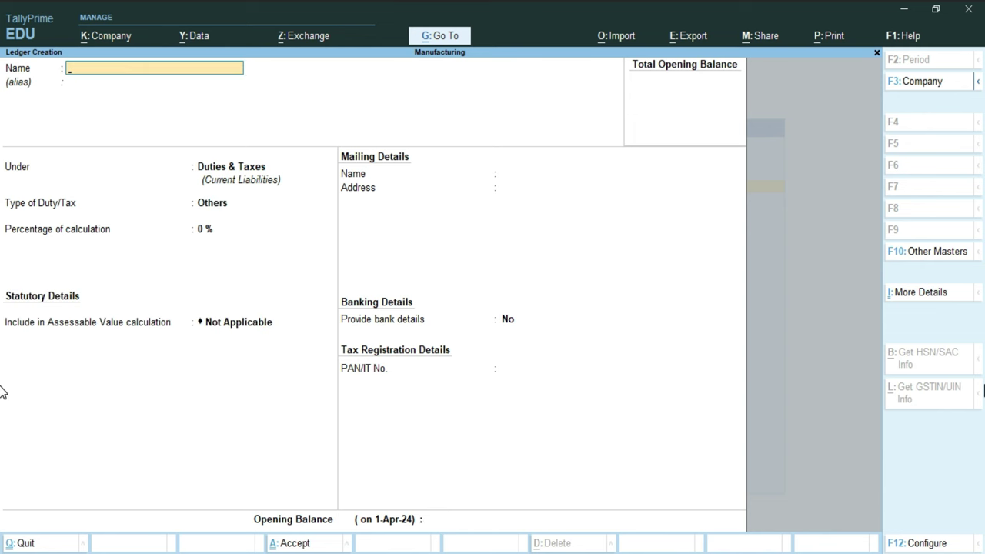
Step: Create an SGST ledger under Duties & Taxes with GST duty type and SGST/UTGST tax type
{"action": "type", "text": "SGST"}
{"action": "key", "text": "Return"}
{"action": "key", "text": "Return"}
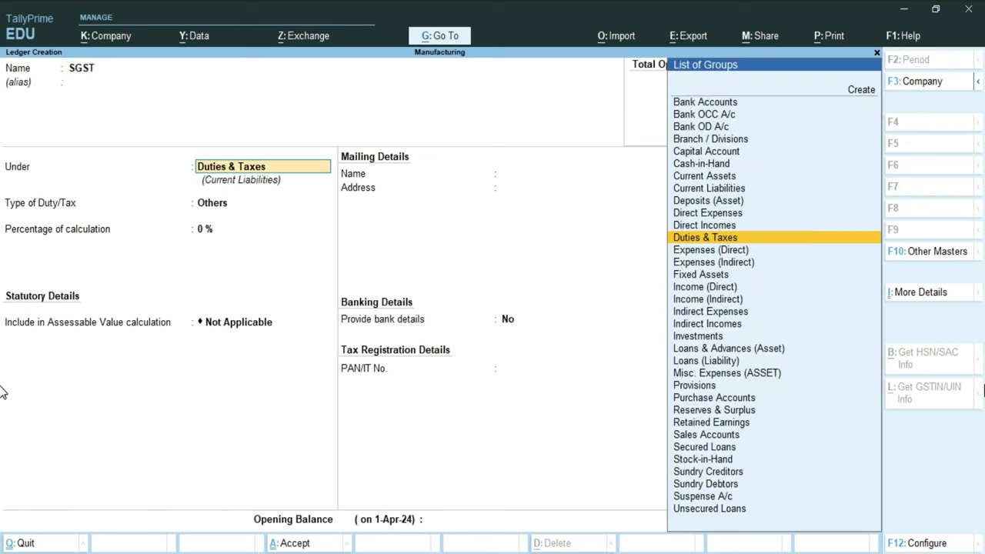
{"action": "key", "text": "Return"}
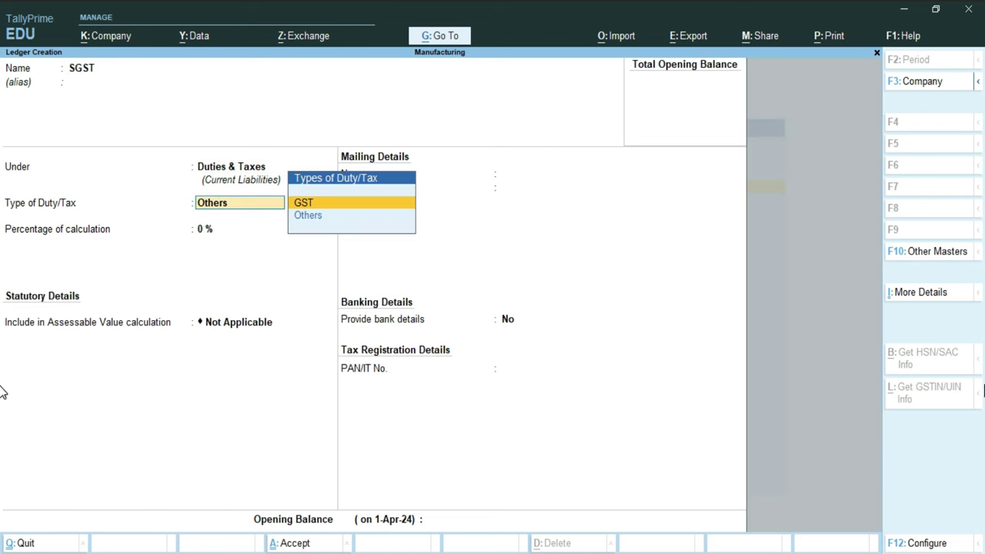
{"action": "key", "text": "Return"}
{"action": "key", "text": "Down"}
{"action": "key", "text": "Down"}
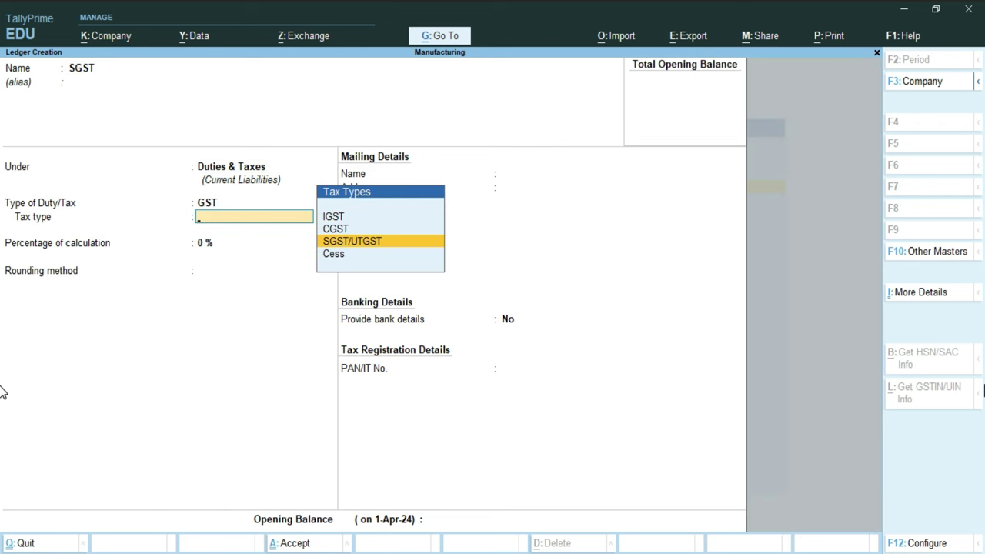
{"action": "key", "text": "Return"}
Step: Give the SGST ledger Normal Rounding with limit 1, save it, and leave ledger creation
{"action": "key", "text": "Return"}
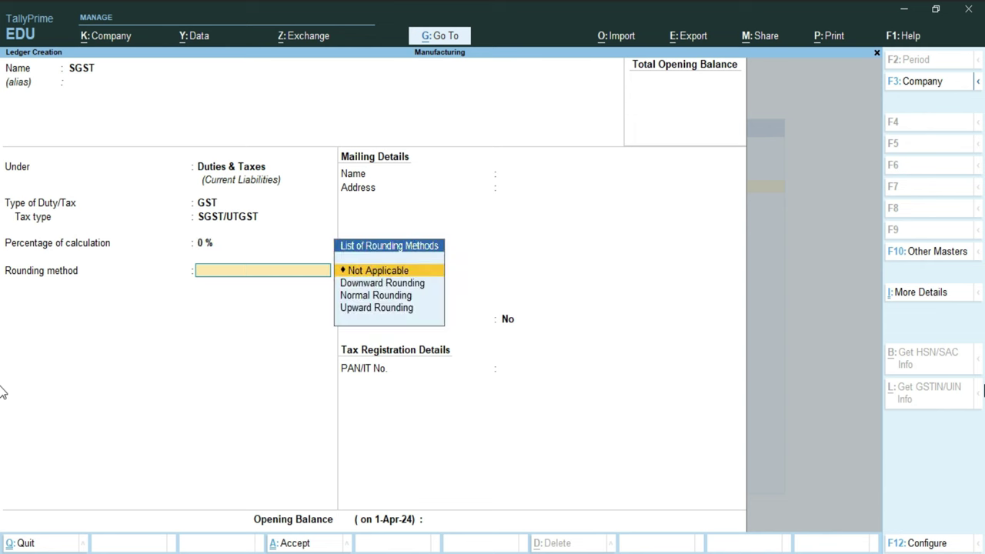
{"action": "key", "text": "Down"}
{"action": "key", "text": "Down"}
{"action": "key", "text": "Return"}
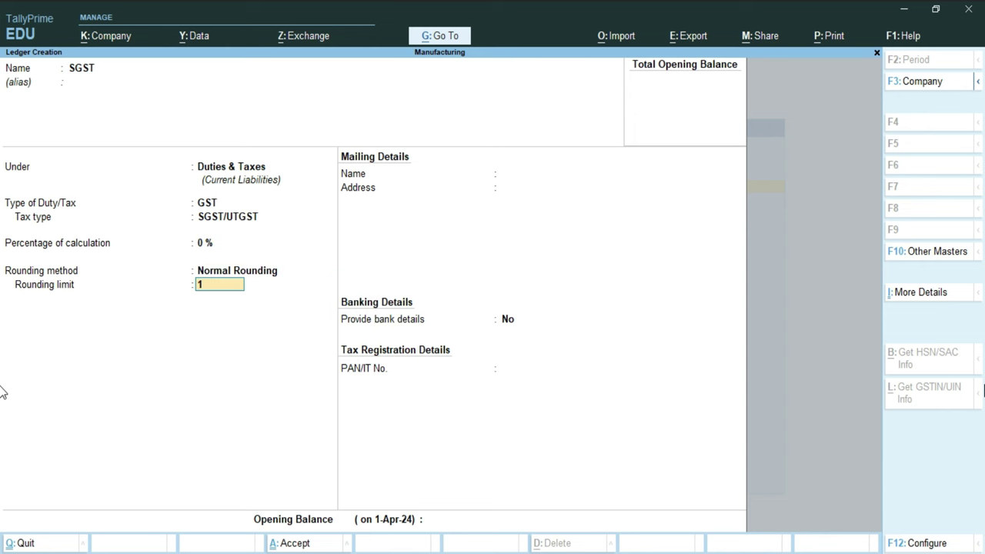
{"action": "key", "text": "Return"}
{"action": "key", "text": "Return"}
{"action": "key", "text": "Return"}
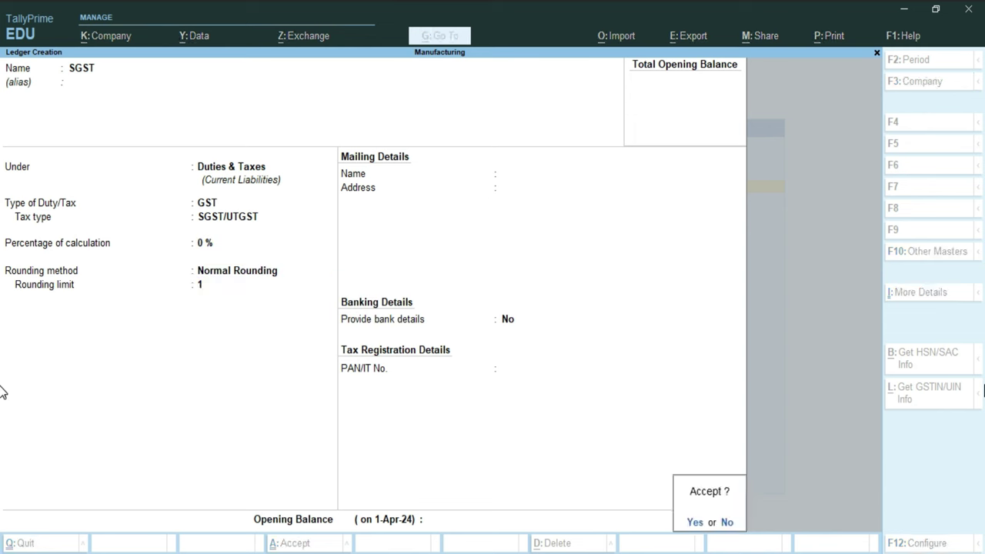
{"action": "key", "text": "Return"}
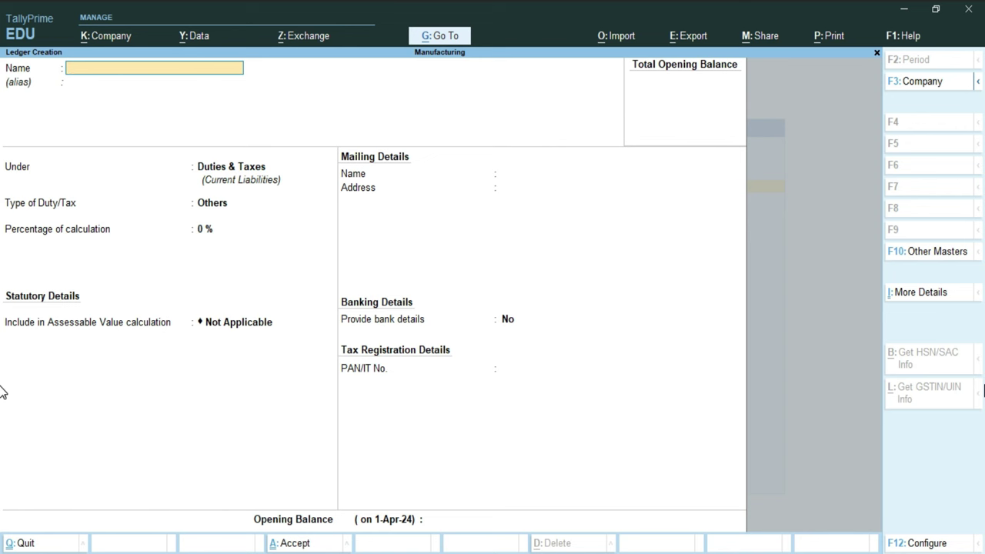
{"action": "key", "text": "Escape"}
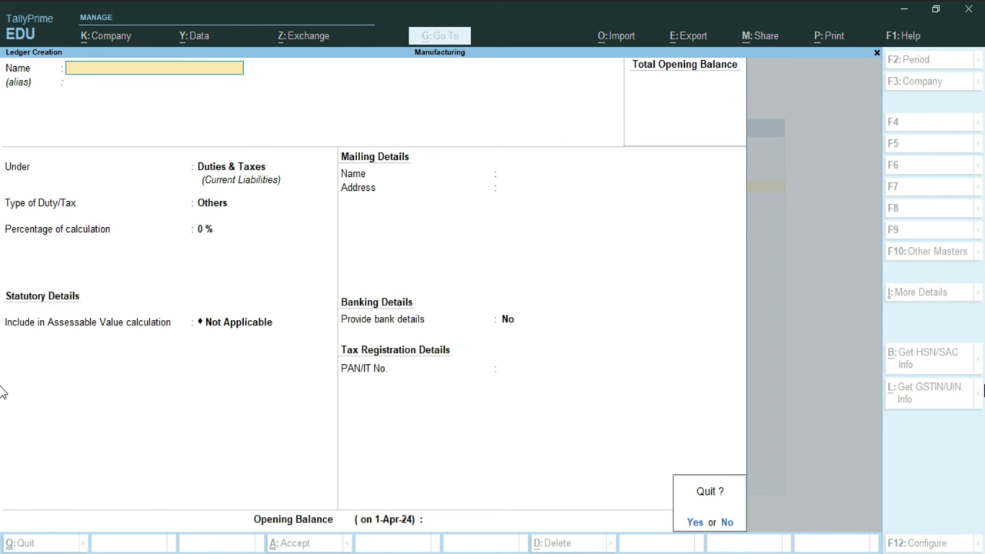
Step: Start a new voucher type named BOM, based on Stock Journal
{"action": "key", "text": "y"}
{"action": "key", "text": "Down"}
{"action": "key", "text": "Down"}
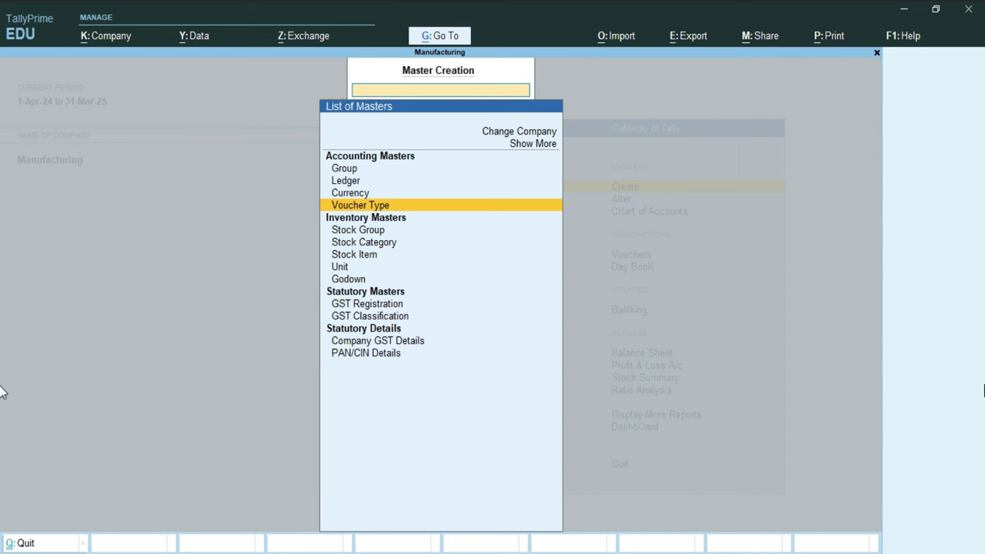
{"action": "key", "text": "Return"}
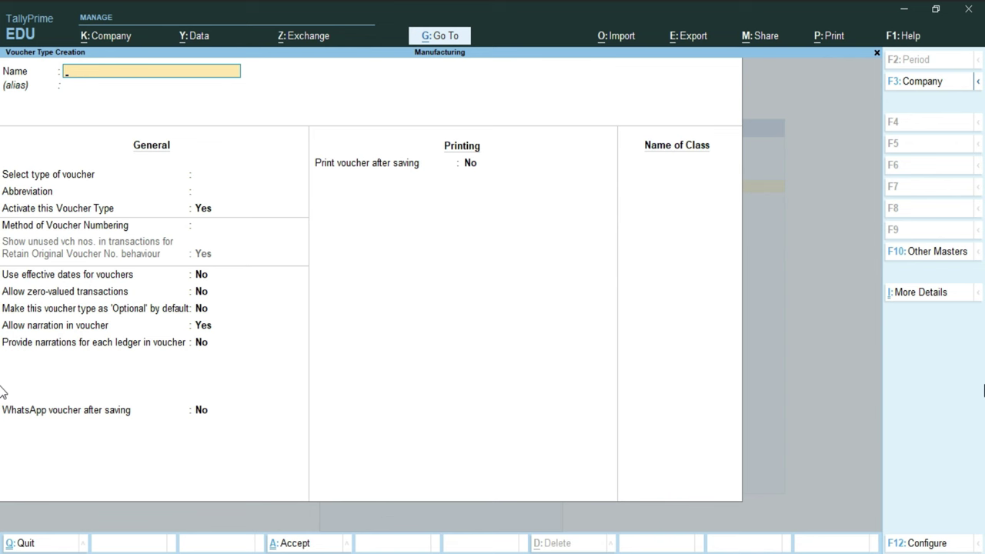
{"action": "type", "text": "BOM"}
{"action": "key", "text": "Return"}
{"action": "key", "text": "Return"}
{"action": "type", "text": "S"}
{"action": "key", "text": "Down"}
{"action": "key", "text": "Down"}
{"action": "key", "text": "Return"}
Step: Keep Automatic numbering, set BOM to be used as a Manufacturing Journal, save, and return to Gateway
{"action": "key", "text": "Return"}
{"action": "key", "text": "Return"}
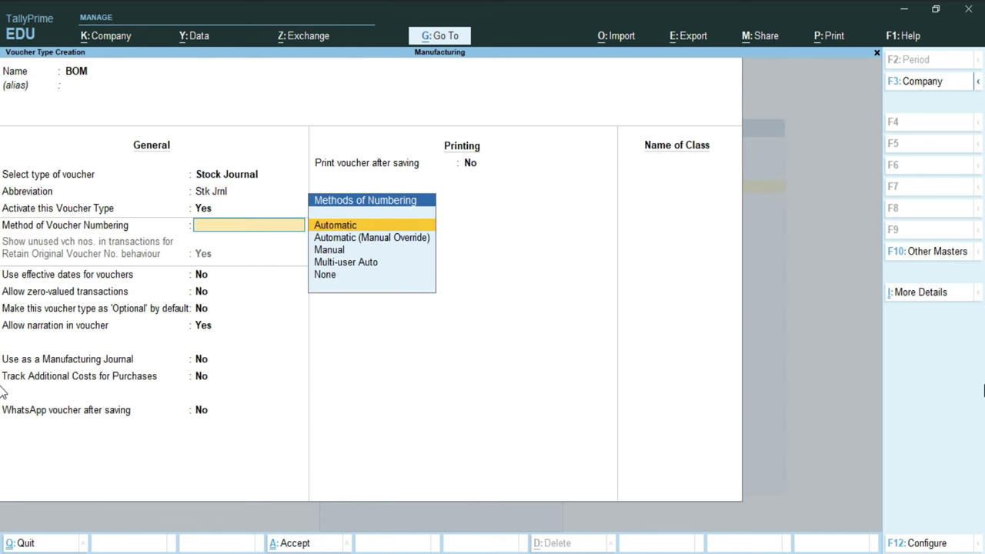
{"action": "key", "text": "Return"}
{"action": "key", "text": "Return"}
{"action": "key", "text": "Return"}
{"action": "key", "text": "Return"}
{"action": "key", "text": "Return"}
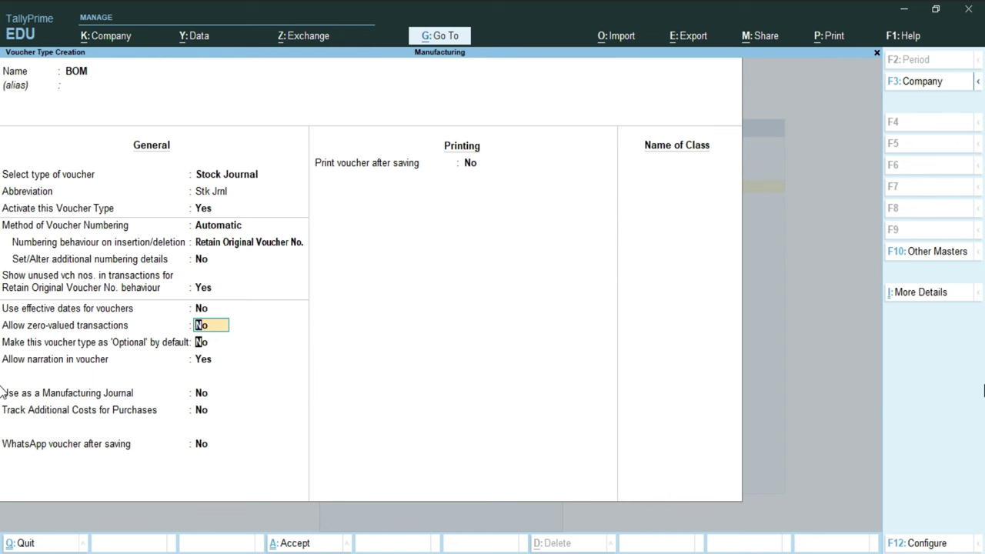
{"action": "key", "text": "Return"}
{"action": "key", "text": "Return"}
{"action": "key", "text": "Return"}
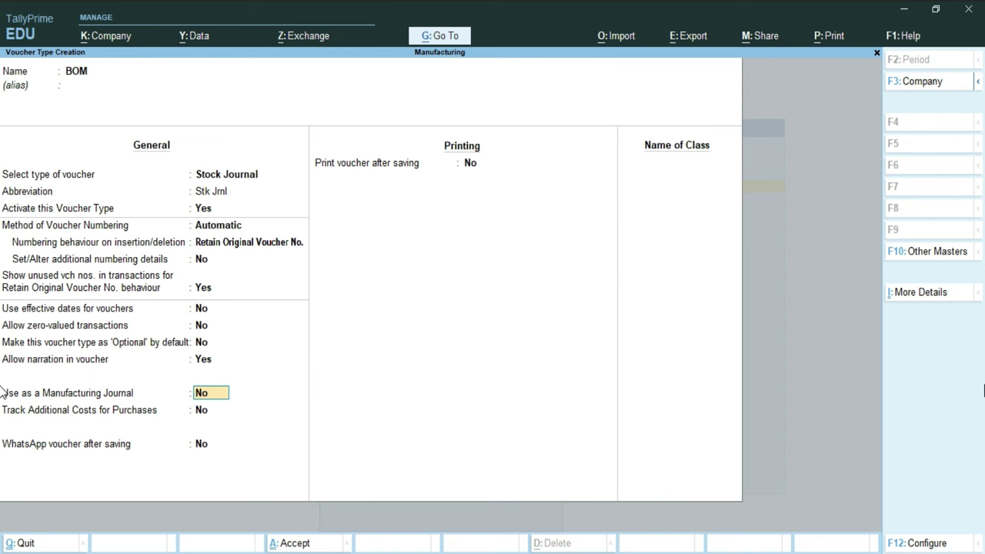
{"action": "type", "text": "y"}
{"action": "key", "text": "Return"}
{"action": "key", "text": "Return"}
{"action": "key", "text": "Return"}
{"action": "key", "text": "Return"}
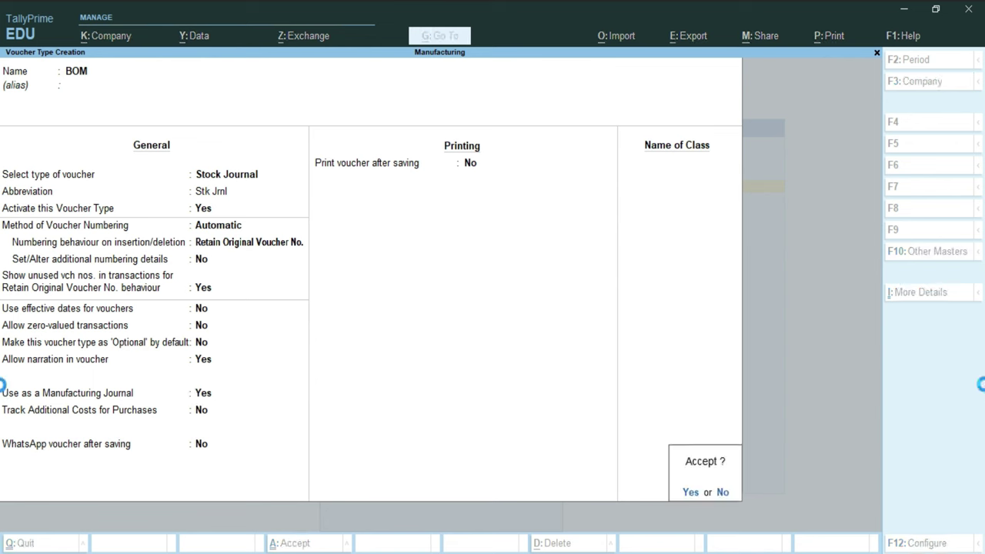
{"action": "key", "text": "Return"}
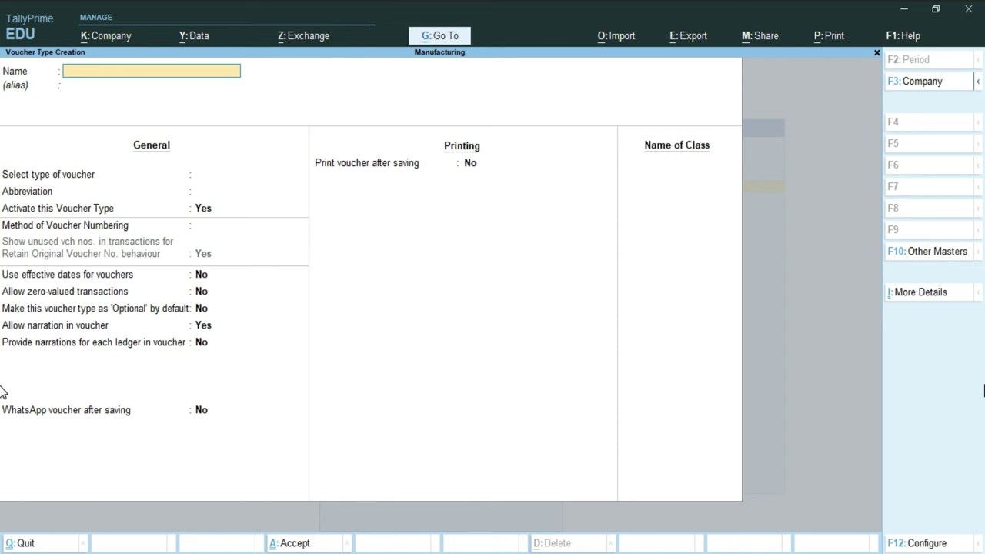
{"action": "key", "text": "Escape"}
{"action": "key", "text": "Escape"}
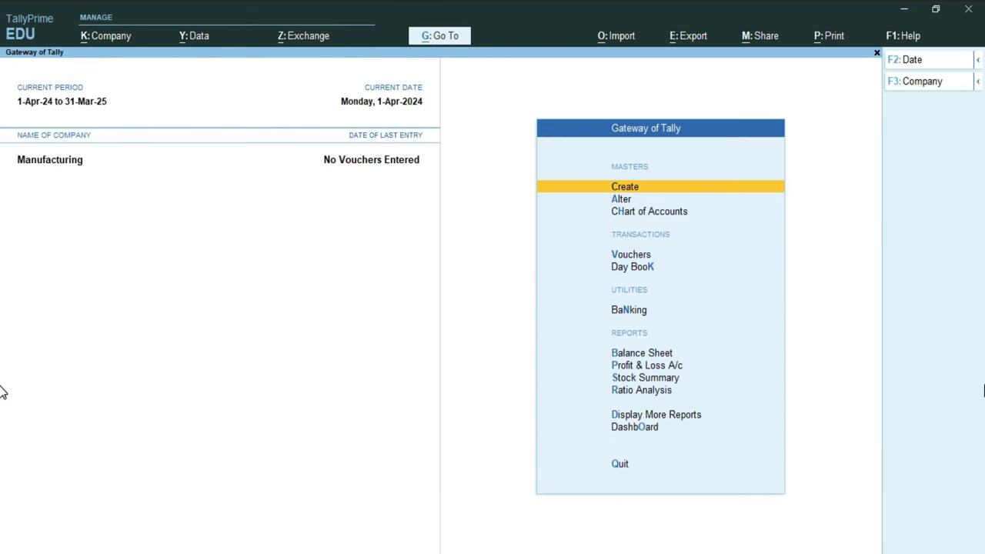
Step: Start a purchase voucher with supplier invoice number 12542
{"action": "key", "text": "Down"}
{"action": "key", "text": "Down"}
{"action": "key", "text": "Down"}
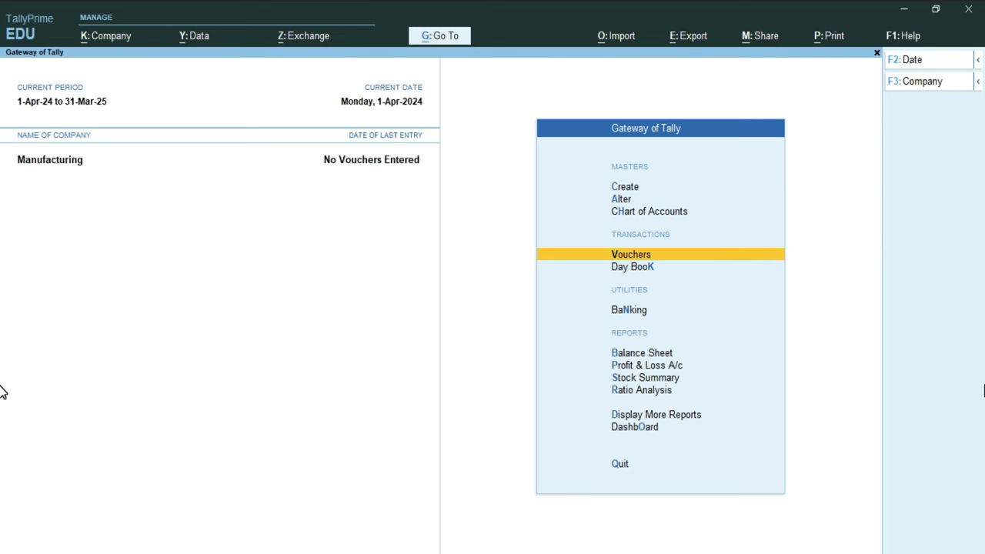
{"action": "key", "text": "Return"}
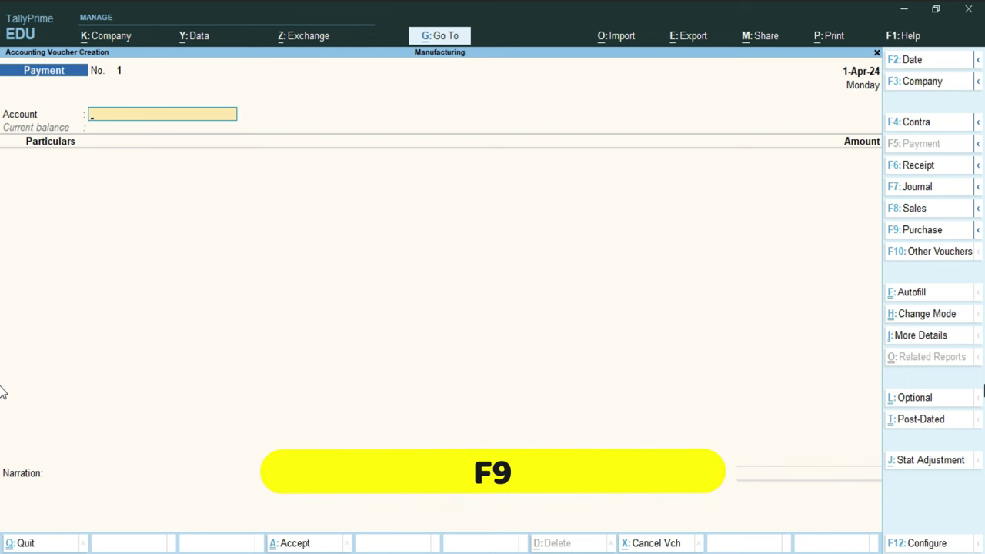
{"action": "left_click", "coordinate": [921, 234]}
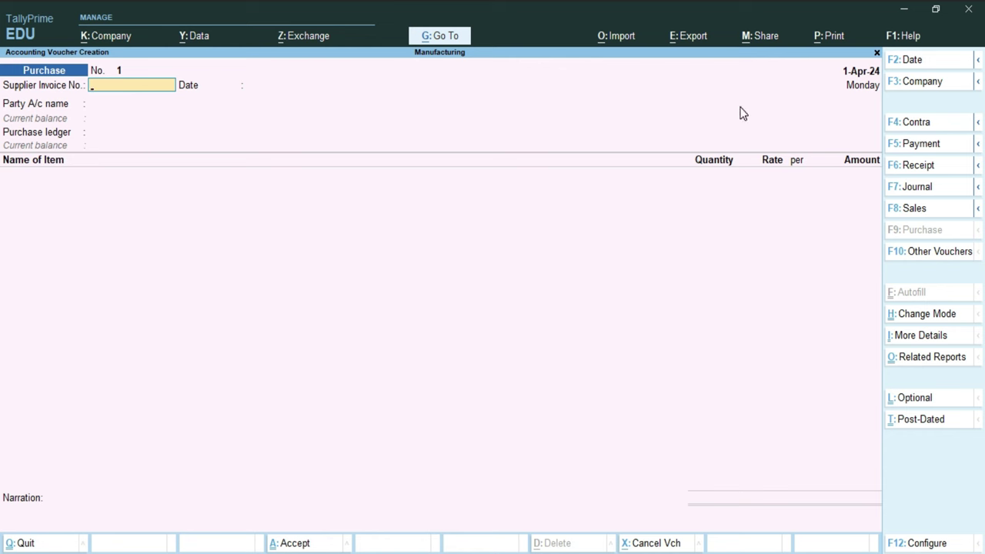
{"action": "type", "text": "12542"}
{"action": "key", "text": "Return"}
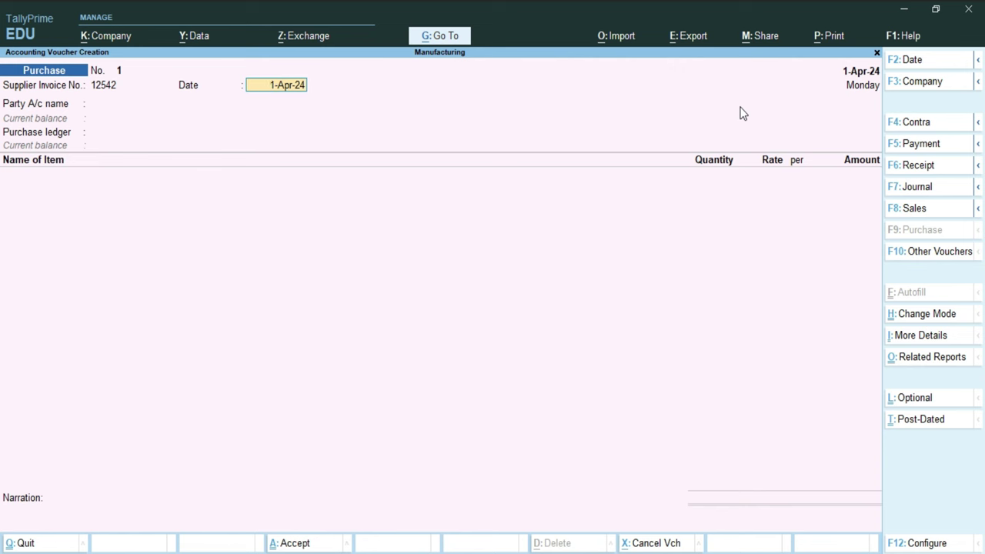
Step: Pick the supplier as party account and accept receipt and party details with Delhi place of supply
{"action": "key", "text": "Return"}
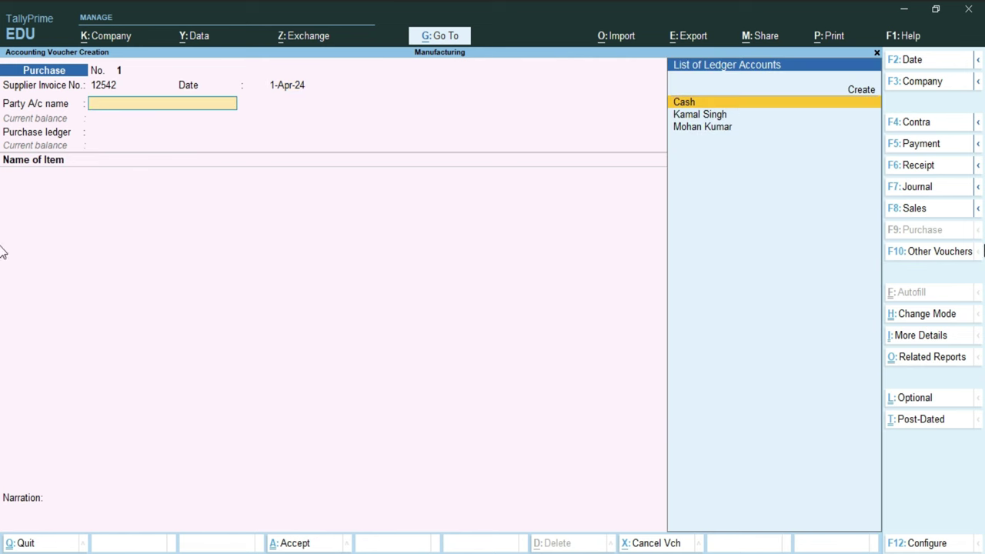
{"action": "key", "text": "Down"}
{"action": "key", "text": "Down"}
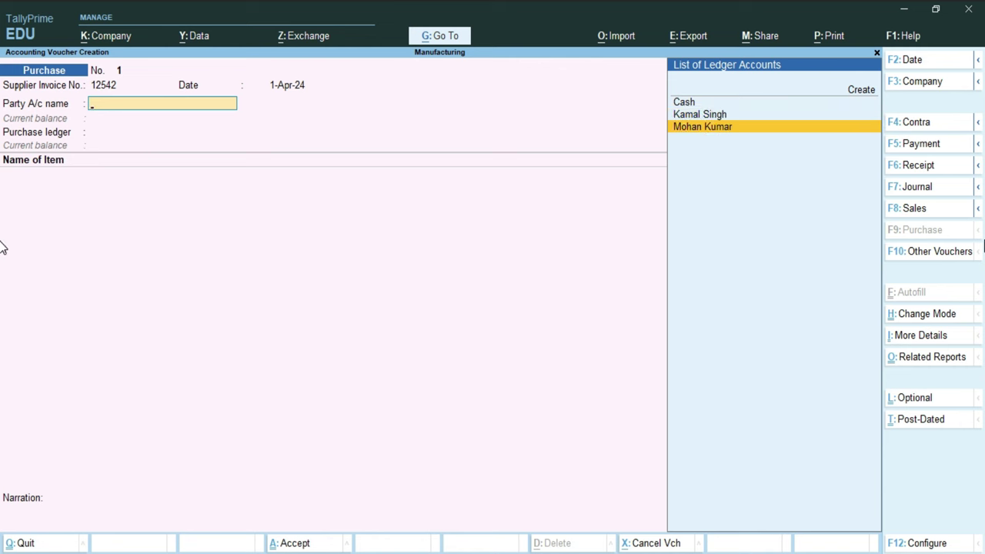
{"action": "key", "text": "Return"}
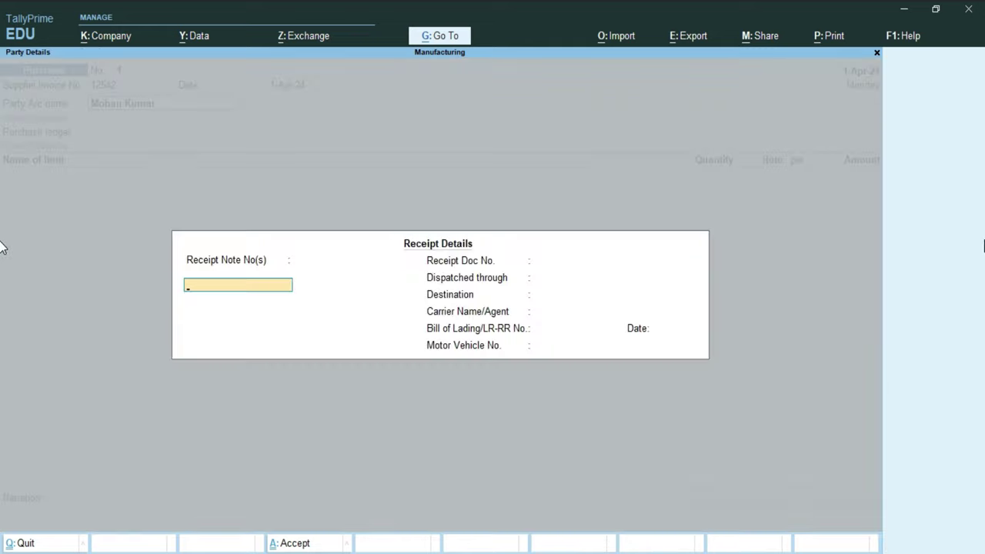
{"action": "key", "text": "Return"}
{"action": "key", "text": "Return"}
{"action": "key", "text": "Return"}
{"action": "key", "text": "Return"}
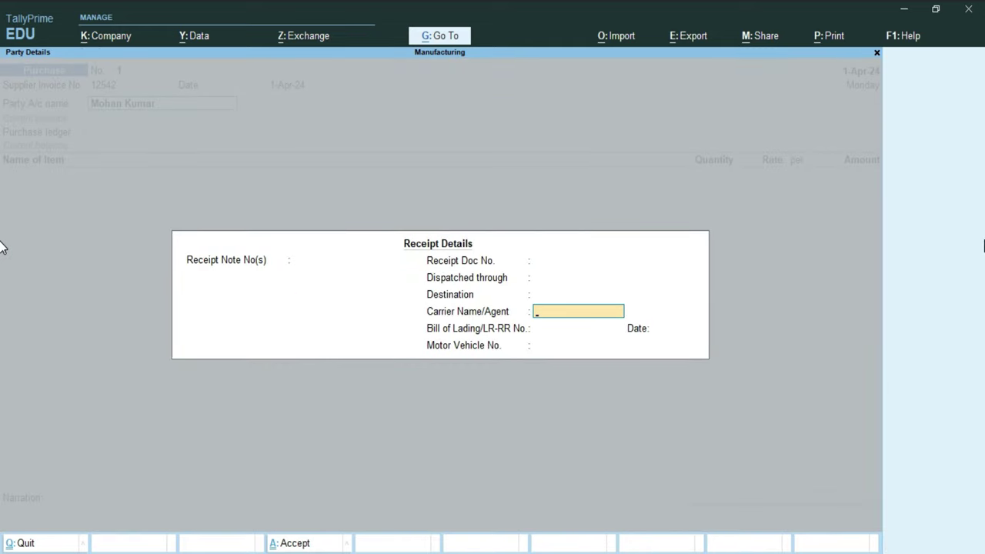
{"action": "key", "text": "Return"}
{"action": "key", "text": "Return"}
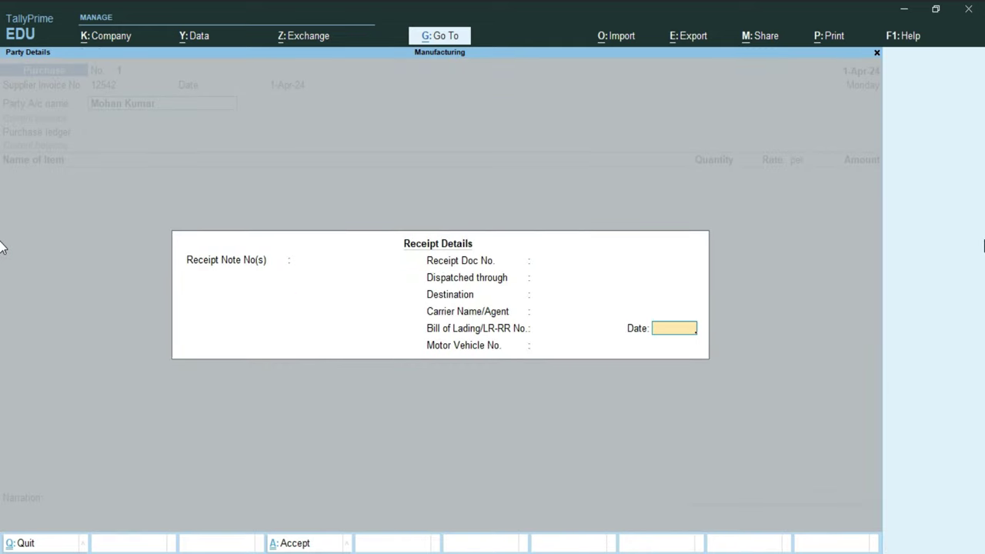
{"action": "key", "text": "Return"}
{"action": "key", "text": "Return"}
{"action": "key", "text": "Return"}
{"action": "key", "text": "Return"}
{"action": "key", "text": "Return"}
{"action": "key", "text": "Return"}
{"action": "key", "text": "Return"}
{"action": "key", "text": "Return"}
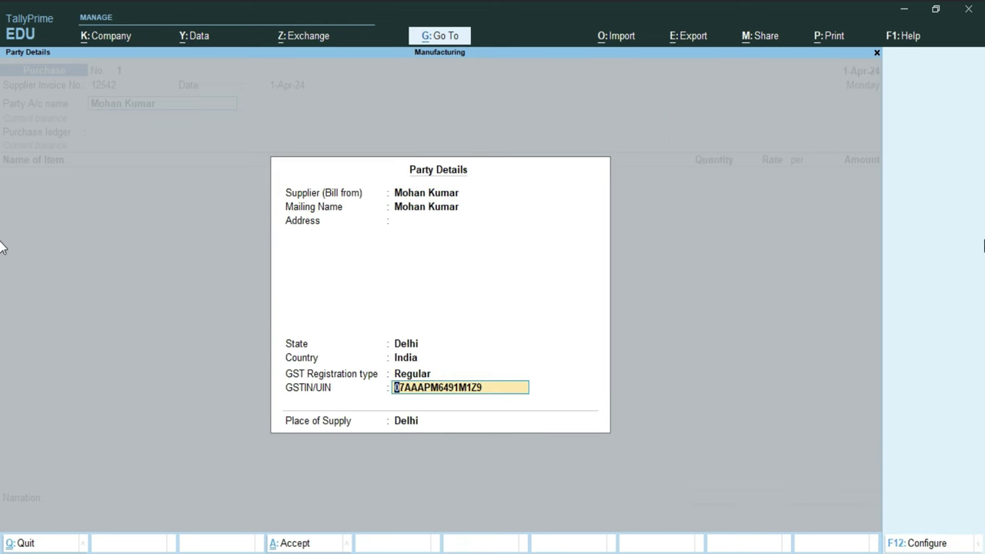
{"action": "key", "text": "Return"}
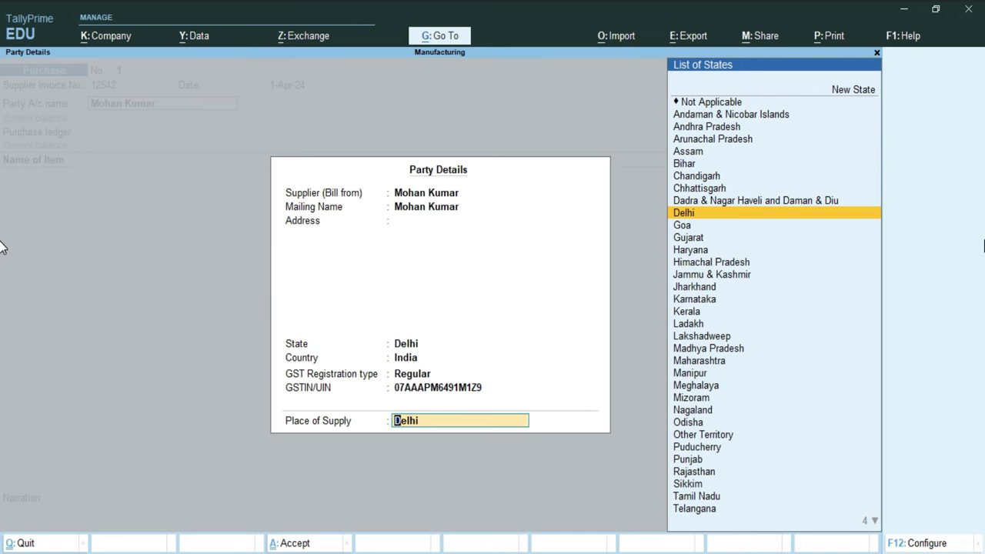
{"action": "key", "text": "Return"}
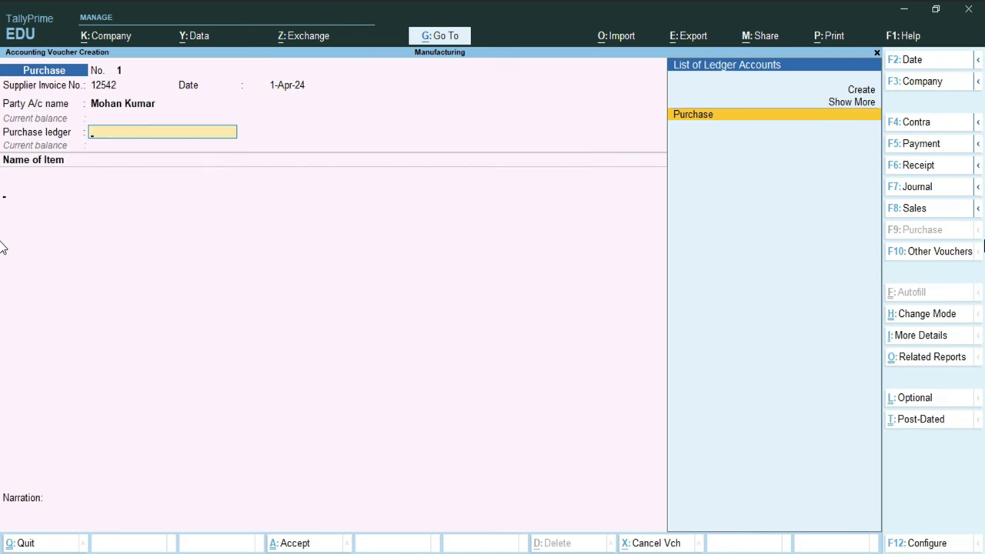
Step: Use the Purchase ledger and add CPU: 100 Pcs at 5,960, amounting to 5,96,000.00
{"action": "key", "text": "Return"}
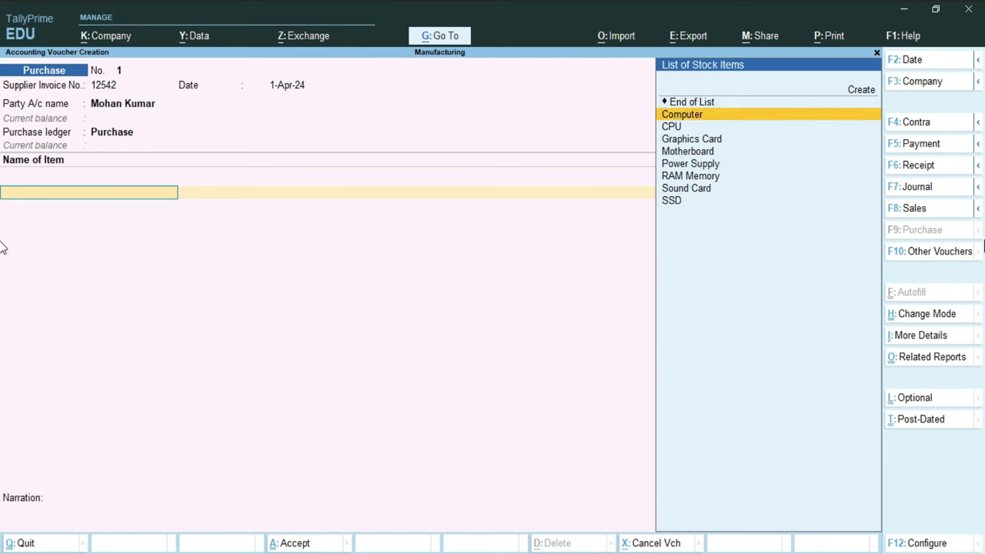
{"action": "key", "text": "Down"}
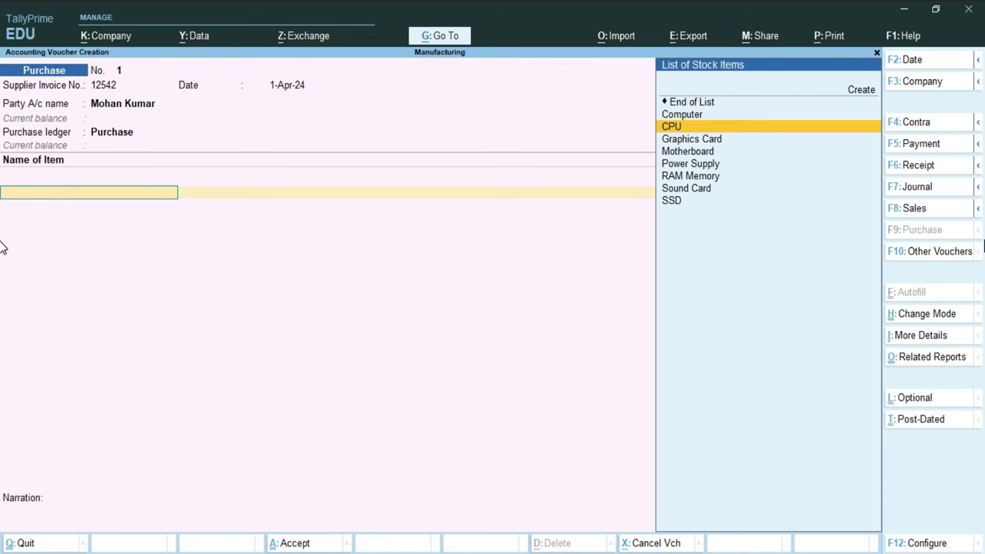
{"action": "key", "text": "Up"}
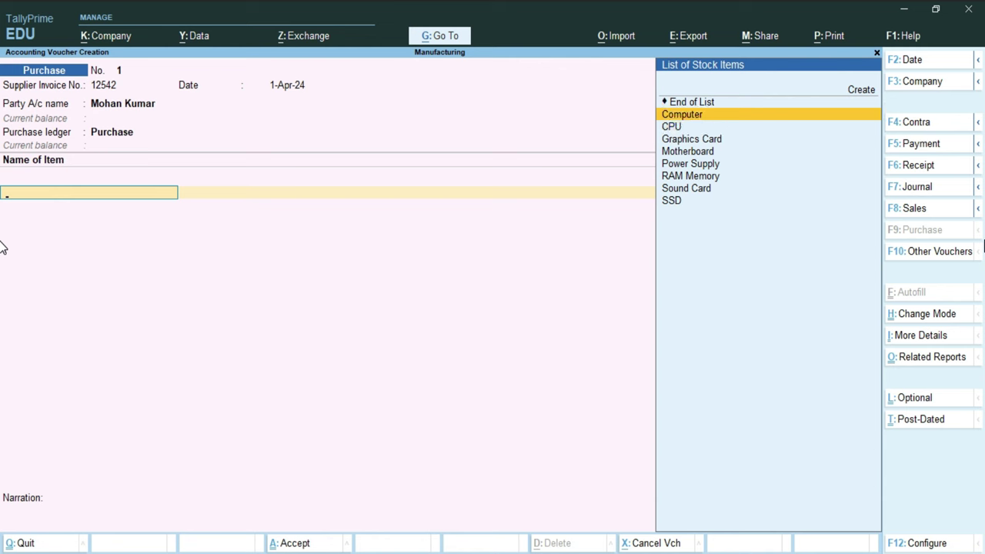
{"action": "key", "text": "Down"}
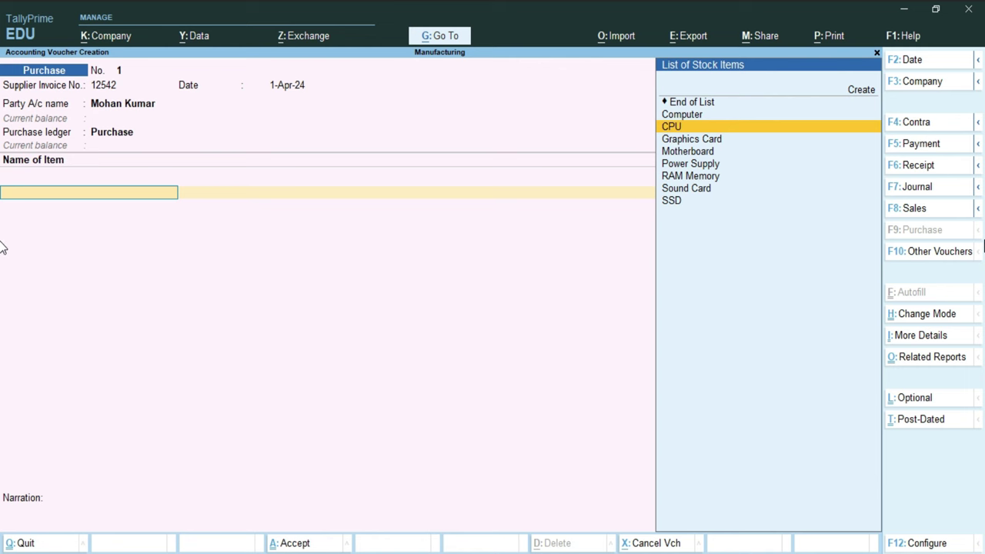
{"action": "key", "text": "Return"}
{"action": "type", "text": "100"}
{"action": "key", "text": "Return"}
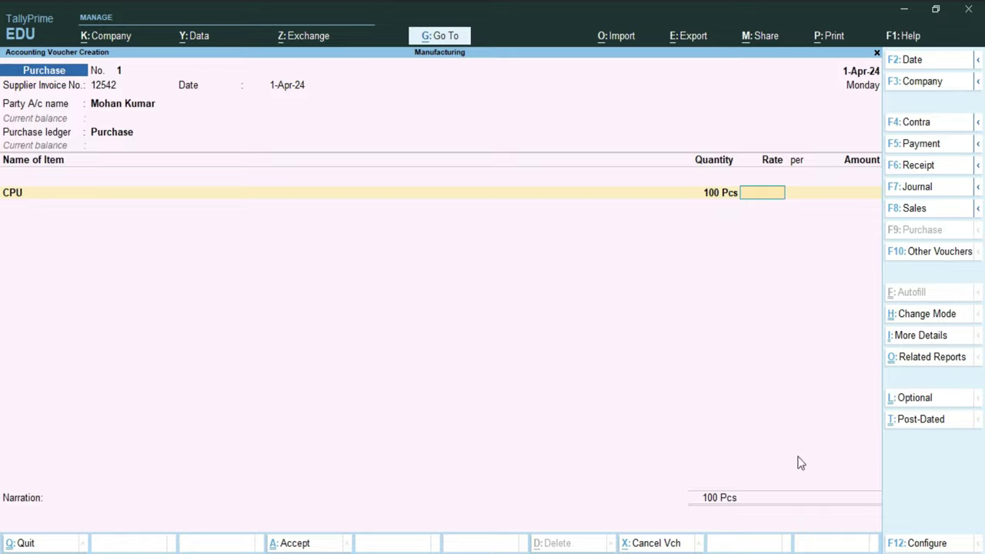
{"action": "key", "text": "alt+Tab"}
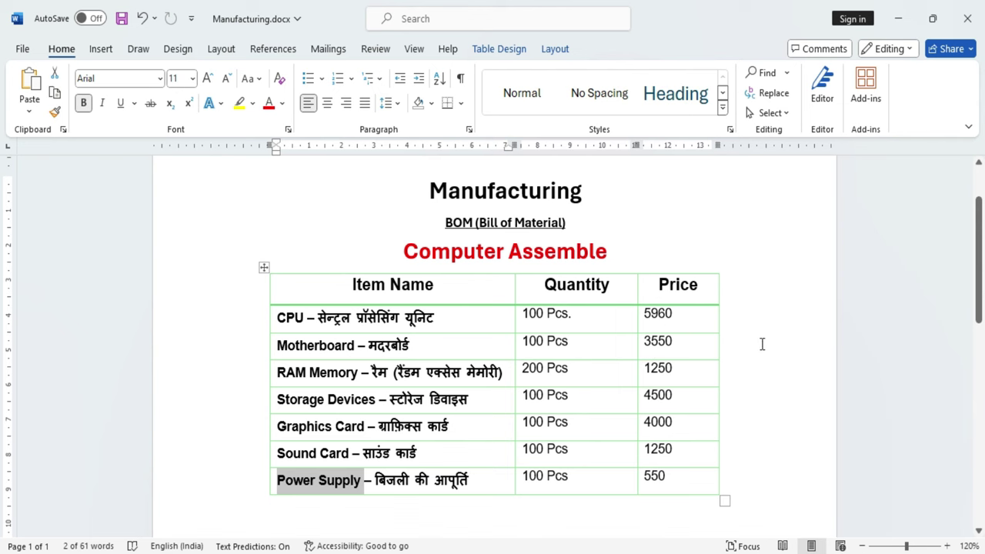
{"action": "key", "text": "alt+Tab"}
{"action": "type", "text": "5960"}
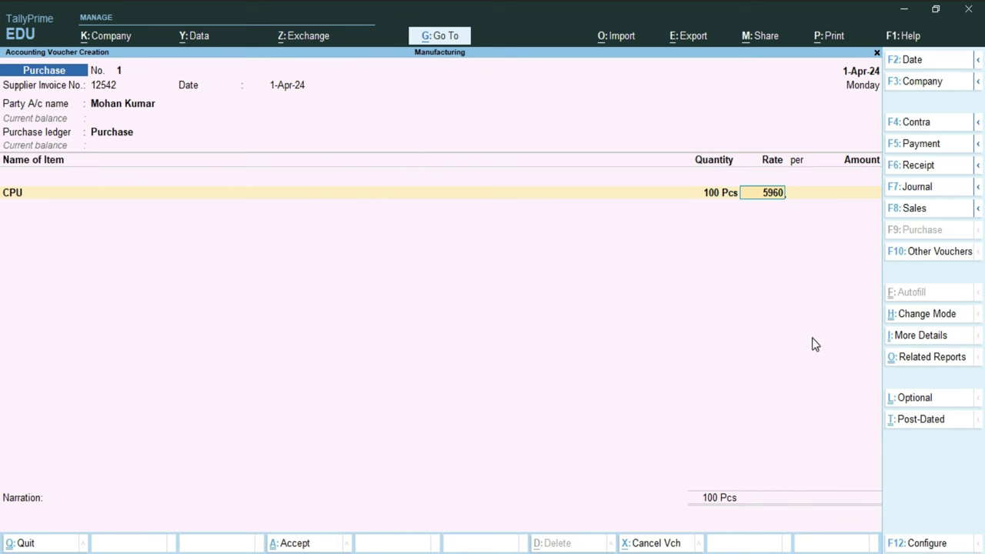
{"action": "key", "text": "Return"}
{"action": "key", "text": "Return"}
{"action": "key", "text": "Return"}
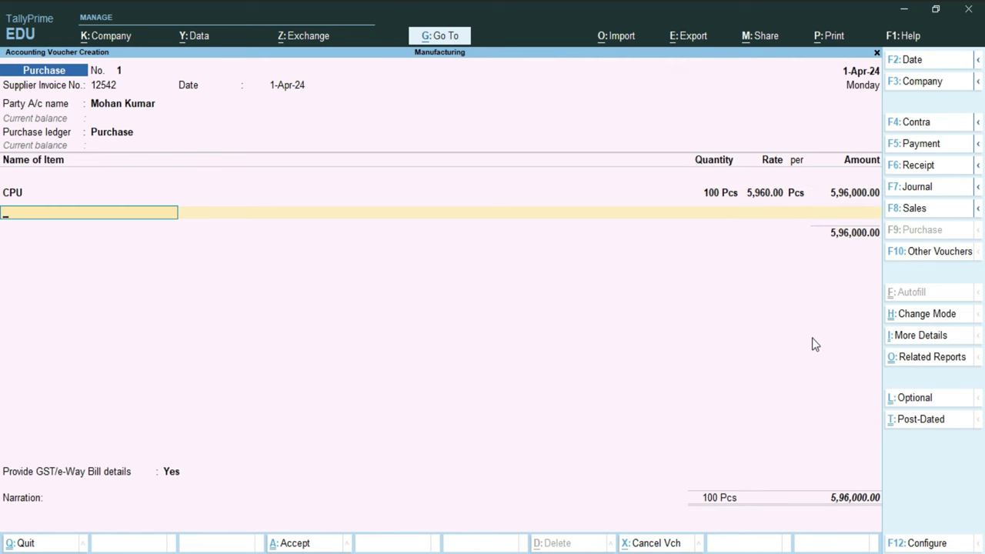
{"action": "key", "text": "Down"}
{"action": "key", "text": "Down"}
{"action": "key", "text": "Down"}
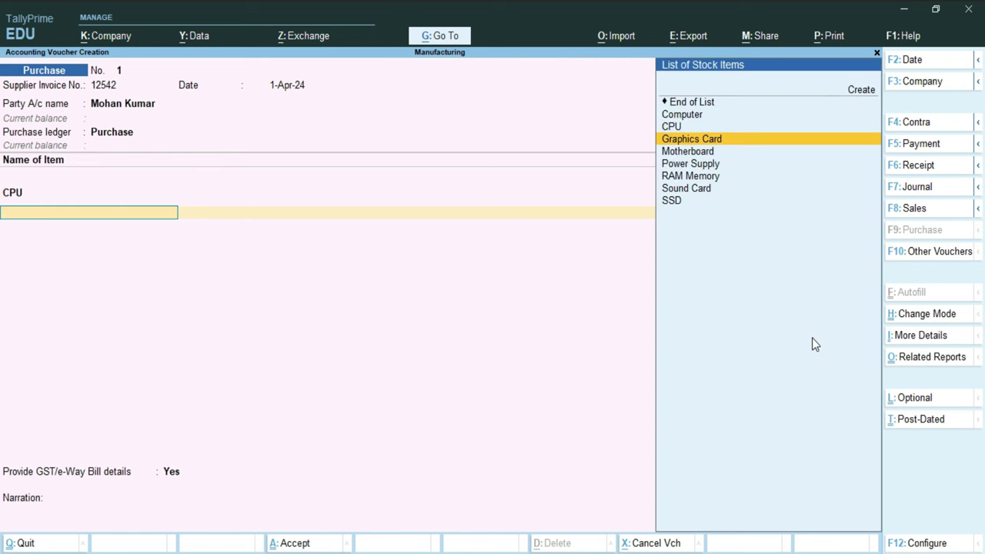
Step: Add Graphics Card (100 Pcs at 4,000) and Motherboard (100 Pcs at 3,550)
{"action": "key", "text": "Return"}
{"action": "type", "text": "100"}
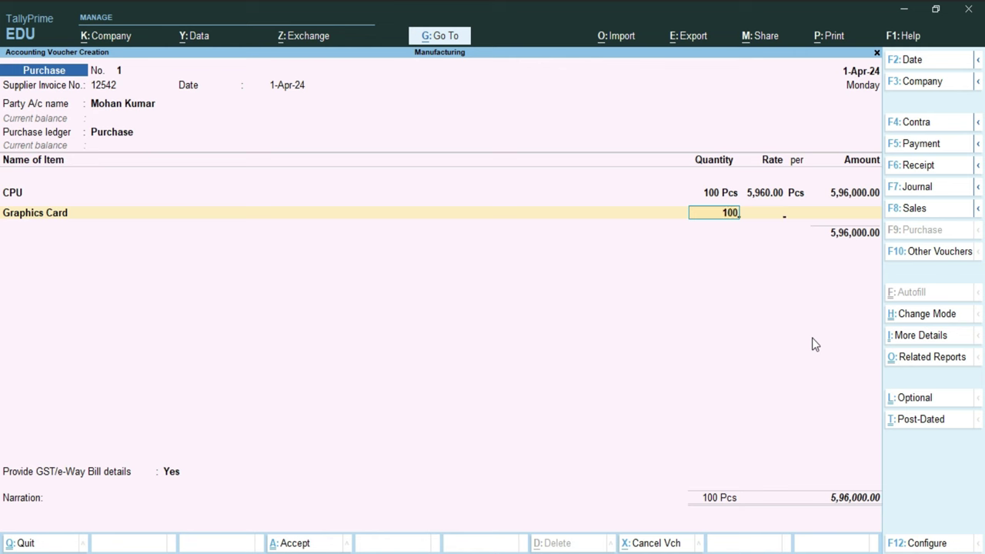
{"action": "key", "text": "Return"}
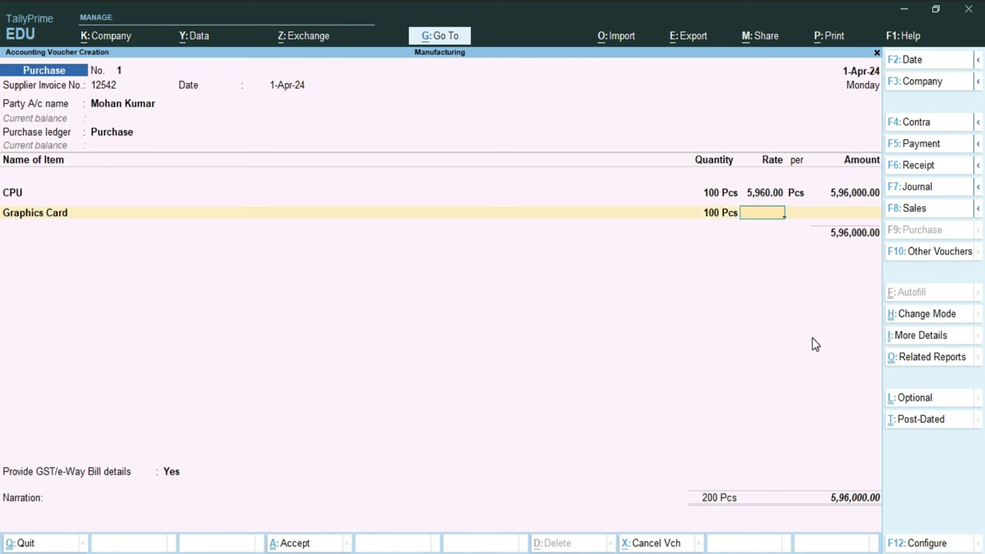
{"action": "type", "text": "4,00"}
{"action": "type", "text": "000"}
{"action": "key", "text": "Return"}
{"action": "key", "text": "Return"}
{"action": "key", "text": "Return"}
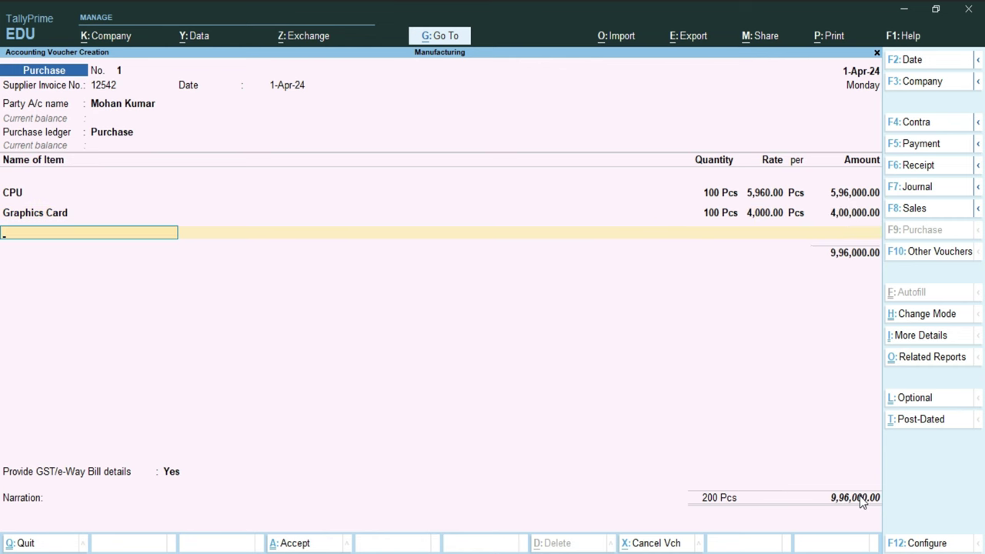
{"action": "key", "text": "Down"}
{"action": "key", "text": "Down"}
{"action": "key", "text": "Down"}
{"action": "key", "text": "Down"}
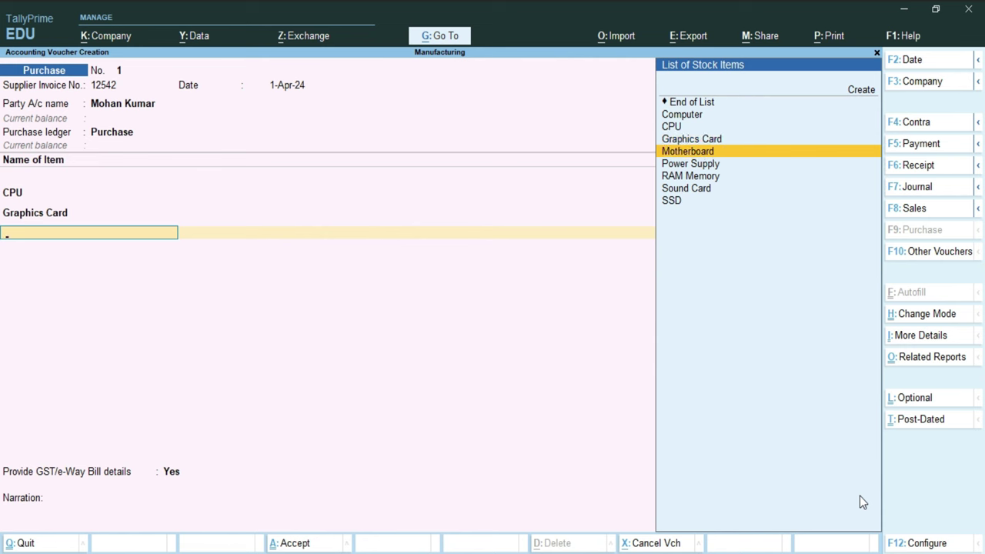
{"action": "key", "text": "Return"}
{"action": "type", "text": "100"}
{"action": "key", "text": "Return"}
{"action": "type", "text": "3550"}
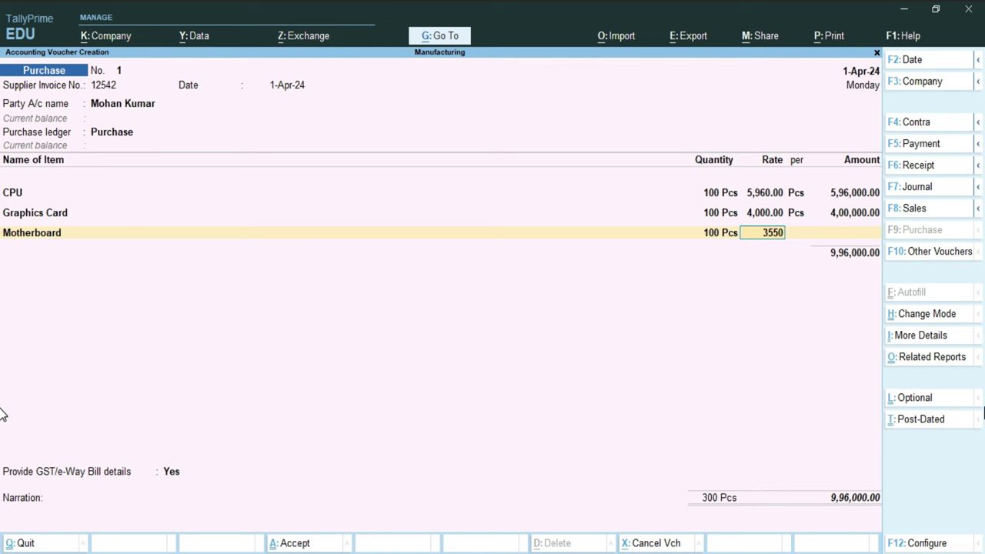
{"action": "key", "text": "Return"}
{"action": "key", "text": "Return"}
{"action": "key", "text": "Return"}
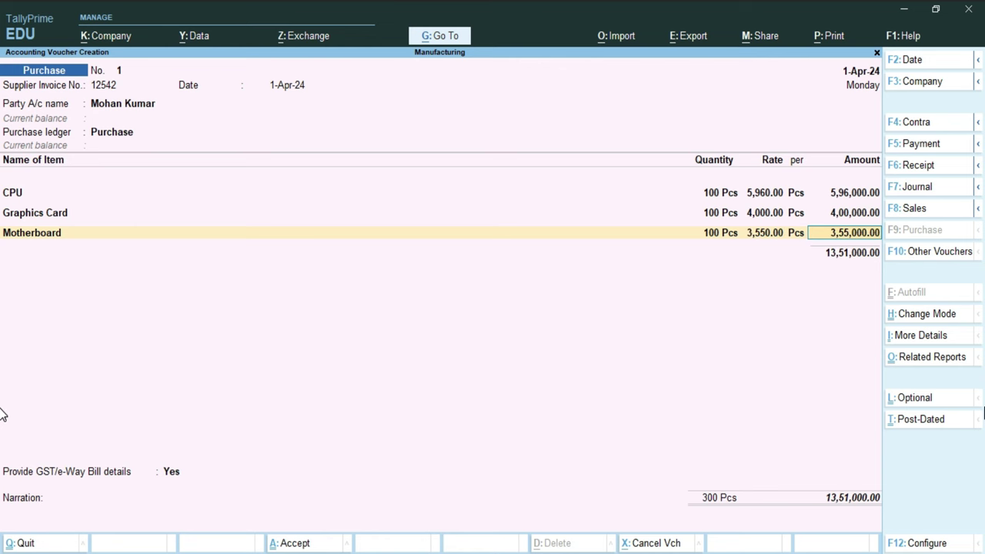
Step: Add Power Supply (100 Pcs at 550) and RAM Memory (200 Pcs at 1,250)
{"action": "key", "text": "Down"}
{"action": "key", "text": "Down"}
{"action": "key", "text": "Down"}
{"action": "key", "text": "Down"}
{"action": "key", "text": "Down"}
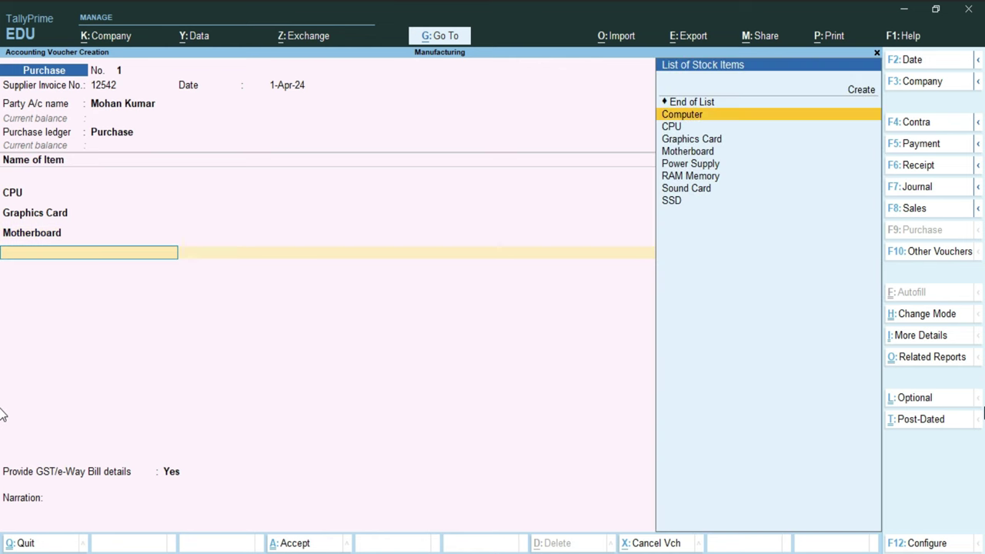
{"action": "key", "text": "Return"}
{"action": "type", "text": "100"}
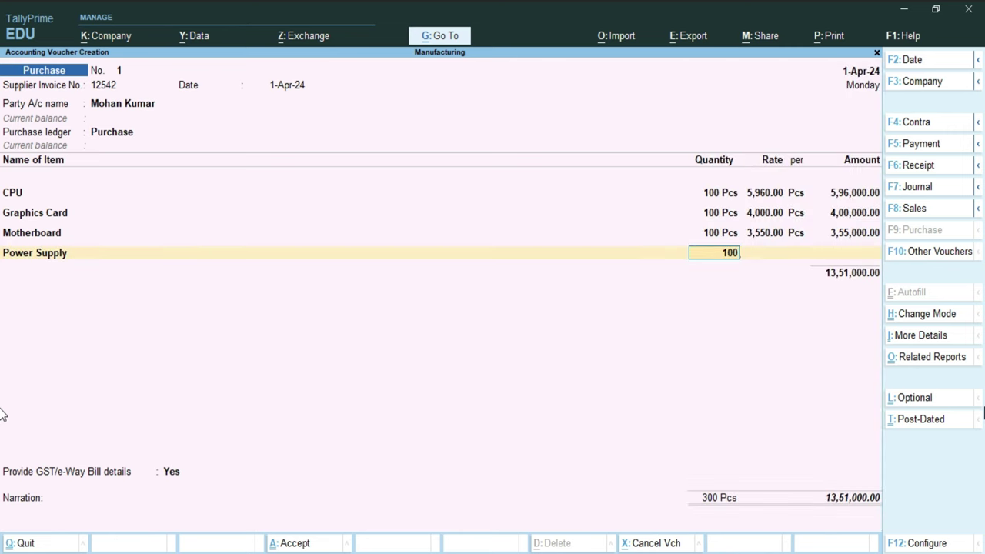
{"action": "key", "text": "Return"}
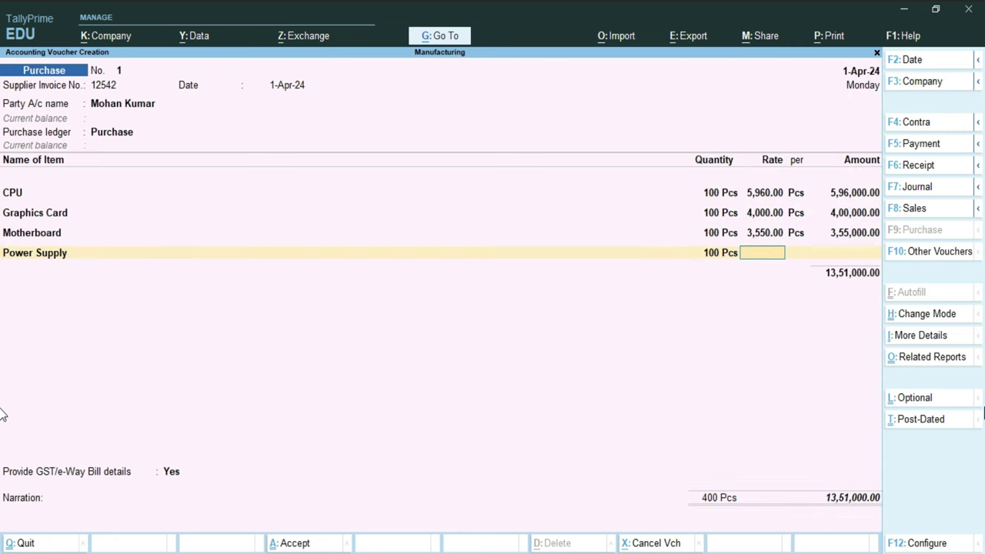
{"action": "type", "text": "550"}
{"action": "key", "text": "Return"}
{"action": "key", "text": "Return"}
{"action": "key", "text": "Return"}
{"action": "key", "text": "Down"}
{"action": "key", "text": "Down"}
{"action": "key", "text": "Down"}
{"action": "key", "text": "Down"}
{"action": "key", "text": "Down"}
{"action": "key", "text": "Down"}
{"action": "key", "text": "Down"}
{"action": "type", "text": "200"}
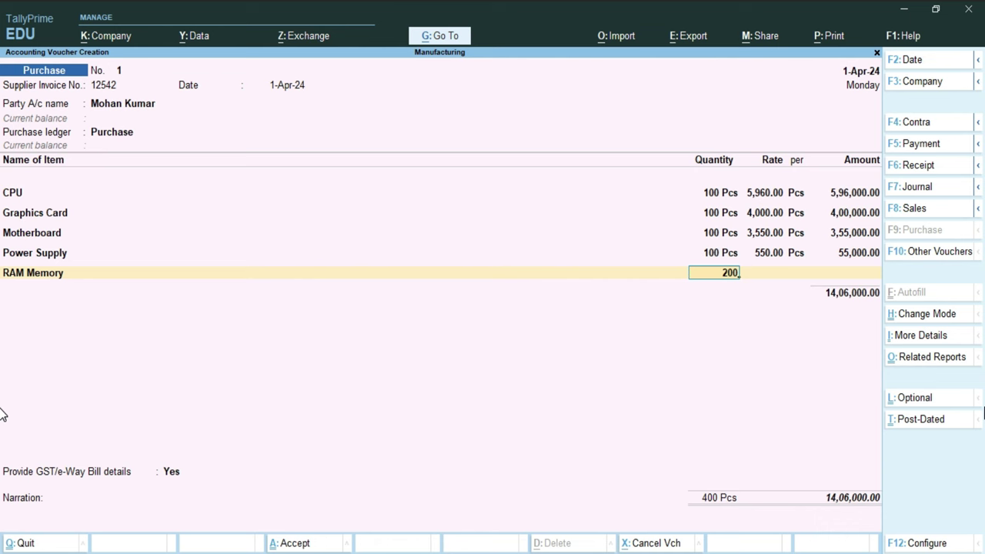
{"action": "key", "text": "Return"}
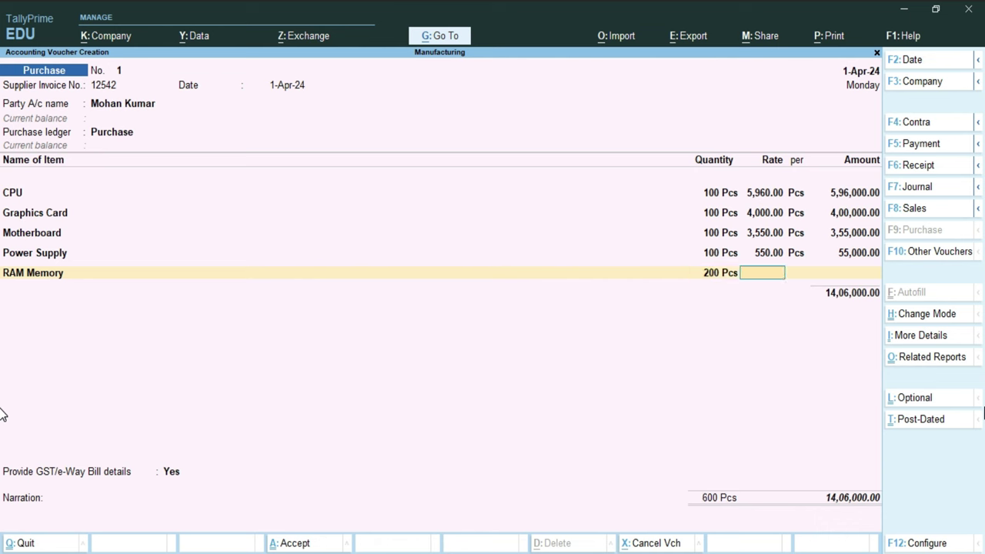
{"action": "type", "text": "1250"}
{"action": "key", "text": "Return"}
{"action": "key", "text": "Return"}
{"action": "key", "text": "Return"}
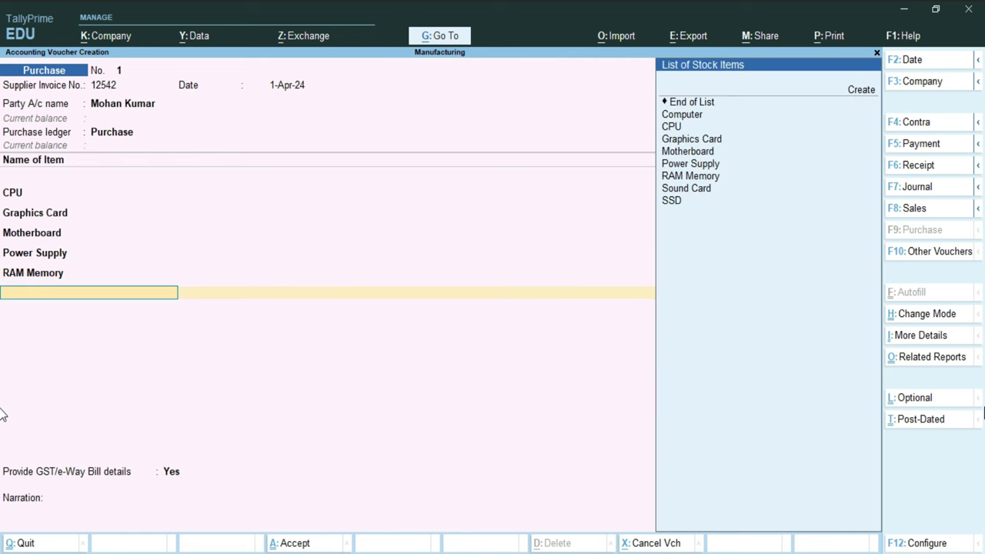
Step: Add Sound Card: 100 Pcs at 1,250, amounting to 1,25,000.00
{"action": "key", "text": "Down"}
{"action": "key", "text": "Down"}
{"action": "key", "text": "Down"}
{"action": "key", "text": "Down"}
{"action": "key", "text": "Down"}
{"action": "key", "text": "Down"}
{"action": "key", "text": "Down"}
{"action": "key", "text": "Down"}
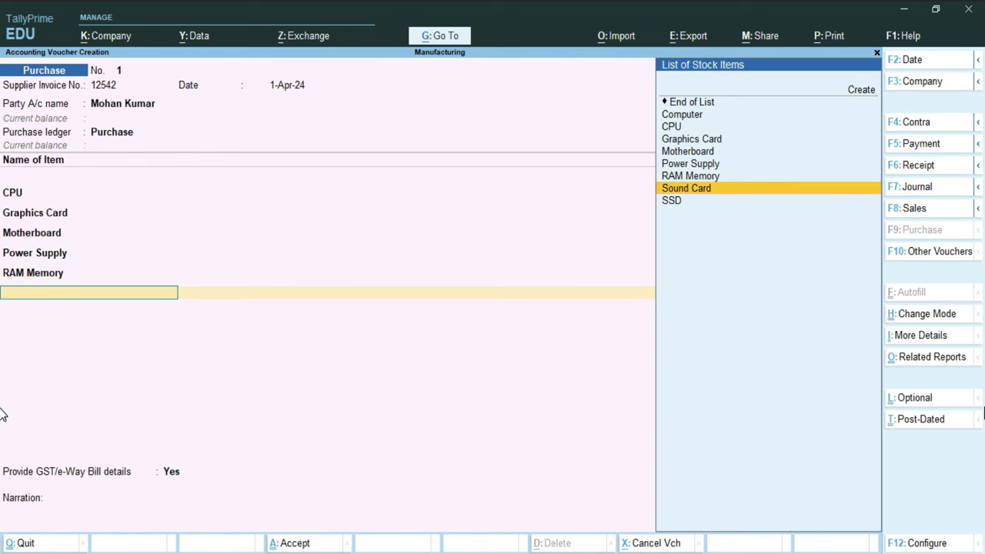
{"action": "key", "text": "Return"}
{"action": "type", "text": "100"}
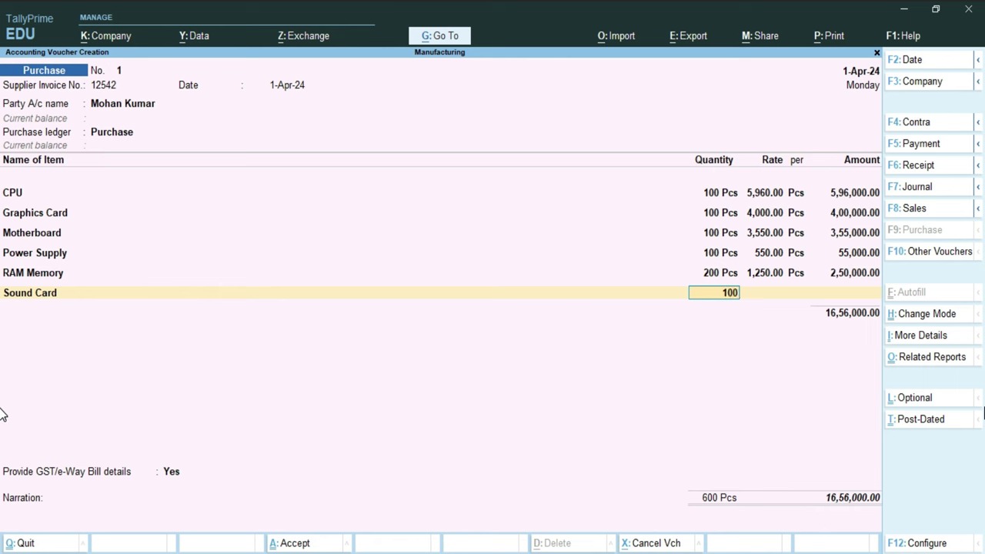
{"action": "key", "text": "Return"}
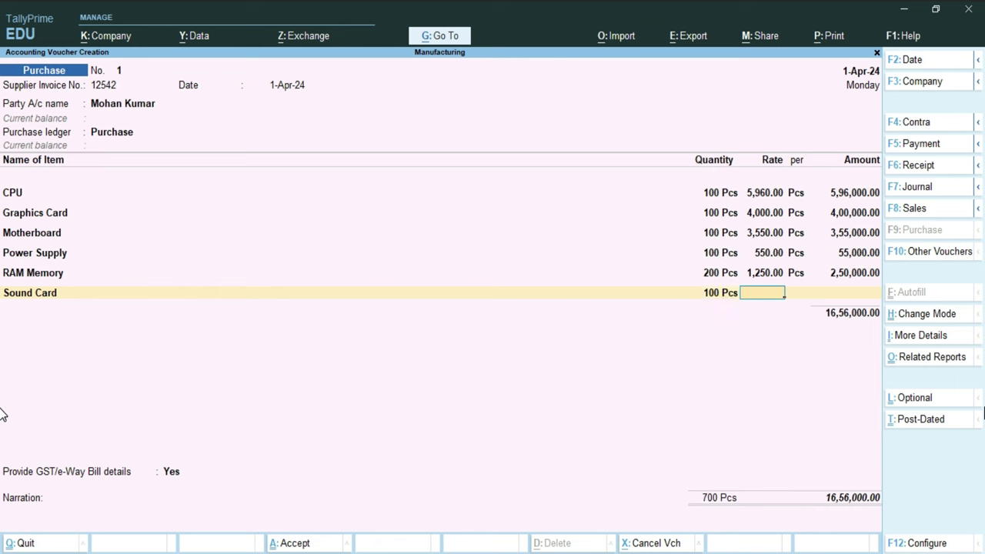
{"action": "type", "text": "1250"}
{"action": "key", "text": "Return"}
{"action": "key", "text": "Return"}
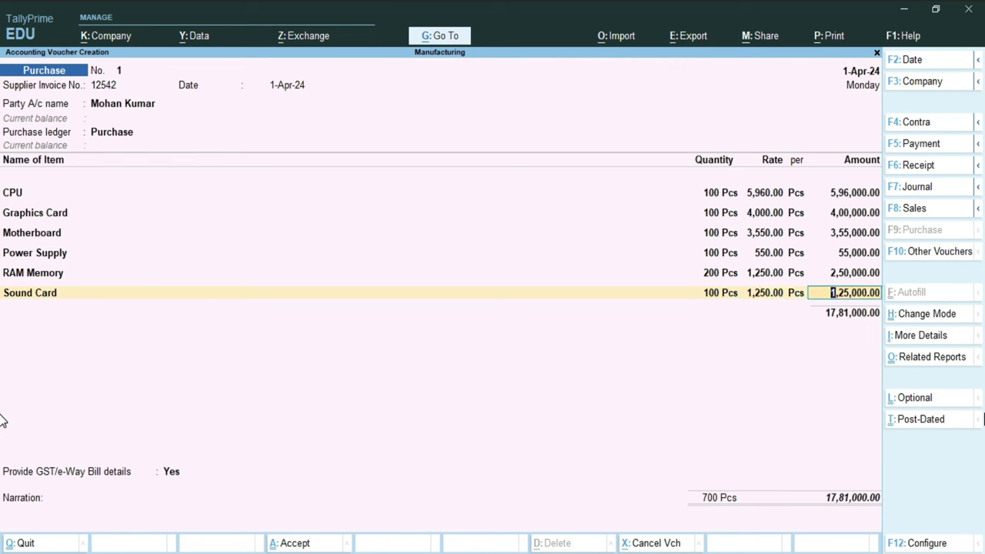
{"action": "key", "text": "Return"}
Step: Add SSD: 100 Pcs at 4,500, bringing the item total to 22,31,000.00
{"action": "key", "text": "Down"}
{"action": "key", "text": "Down"}
{"action": "key", "text": "Down"}
{"action": "key", "text": "Down"}
{"action": "key", "text": "Down"}
{"action": "key", "text": "Down"}
{"action": "key", "text": "Down"}
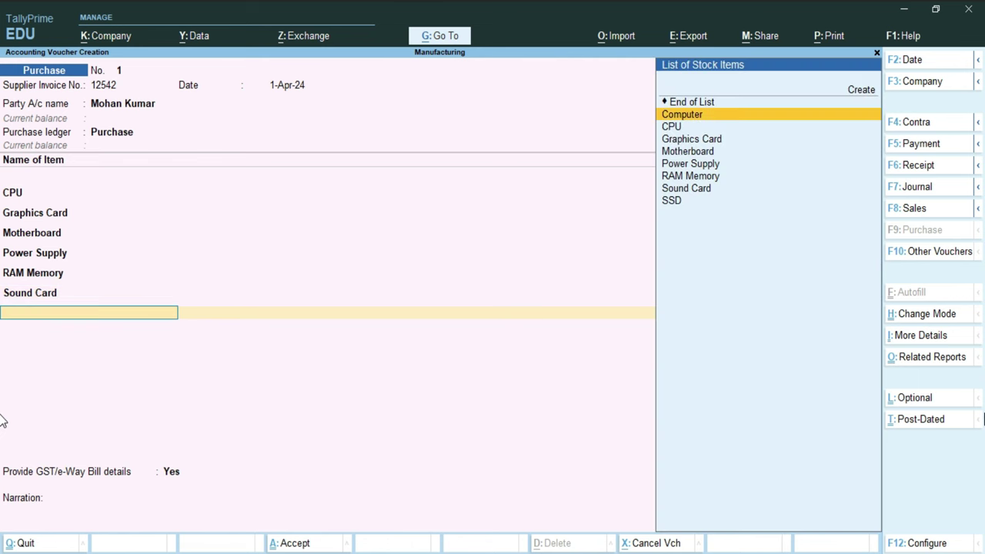
{"action": "key", "text": "Down"}
{"action": "key", "text": "Return"}
{"action": "type", "text": "100"}
{"action": "key", "text": "Return"}
{"action": "key", "text": "alt"}
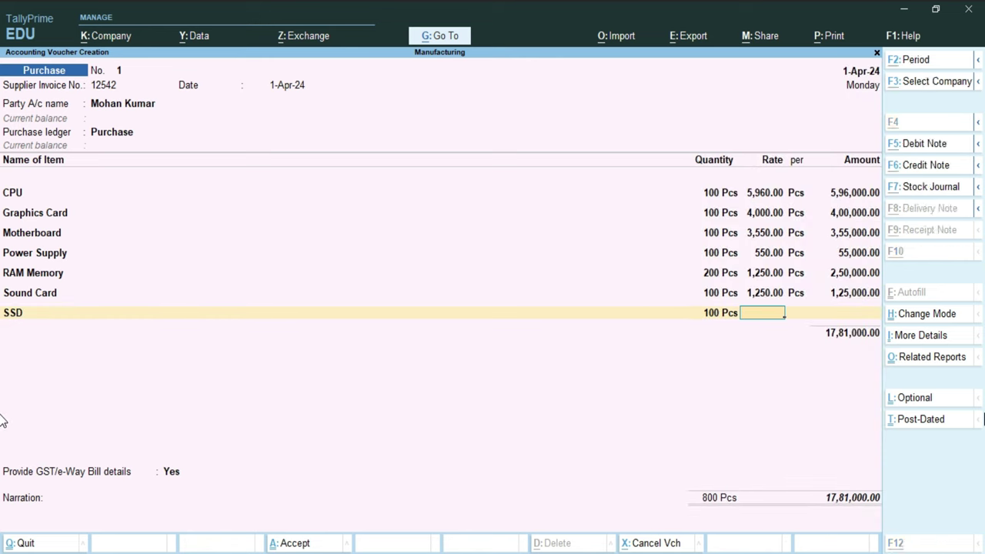
{"action": "type", "text": "4500"}
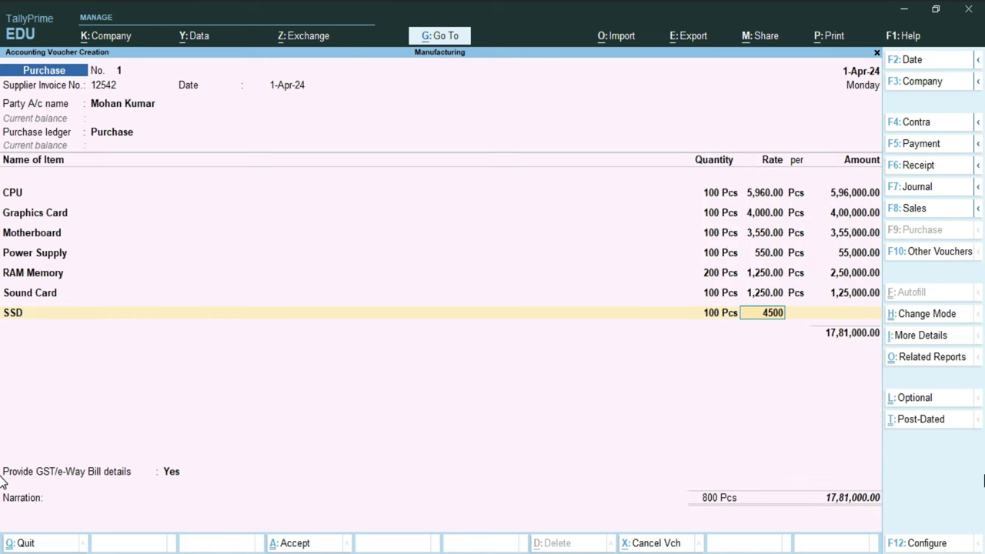
{"action": "key", "text": "Return"}
{"action": "key", "text": "Return"}
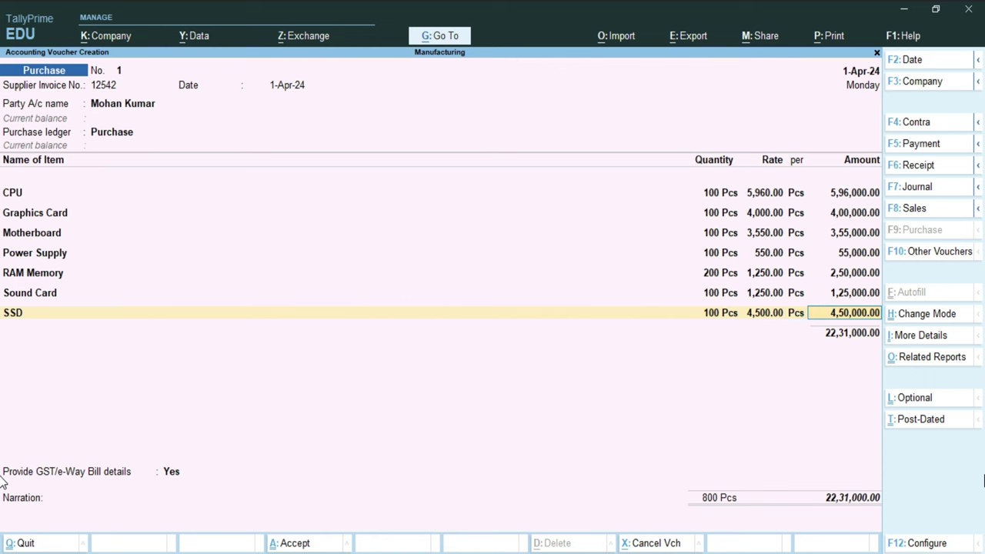
{"action": "key", "text": "Return"}
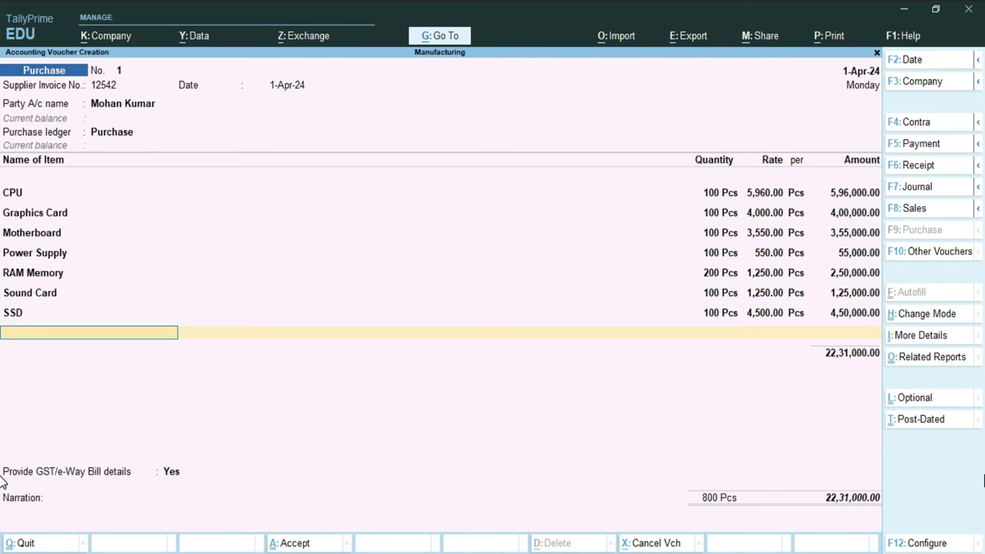
Step: Add CGST and SGST lines of 2,00,790.00 each, then choose No for GST/e-Way Bill details
{"action": "key", "text": "Return"}
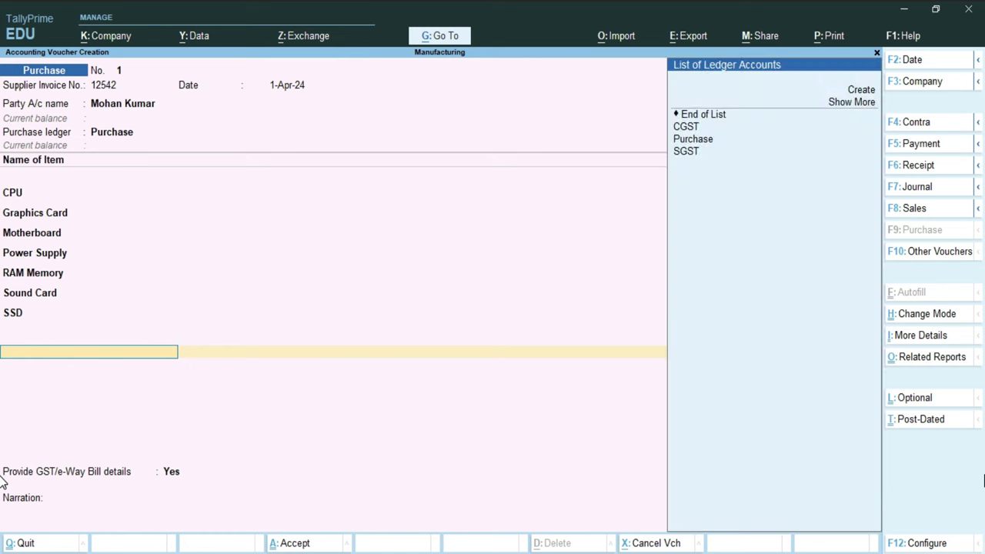
{"action": "key", "text": "Down"}
{"action": "key", "text": "Down"}
{"action": "key", "text": "Down"}
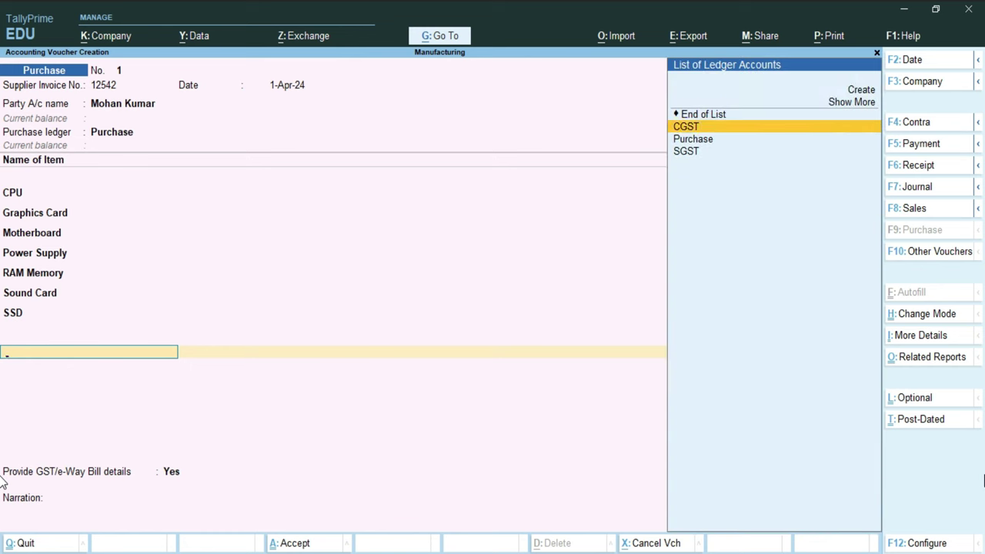
{"action": "key", "text": "Return"}
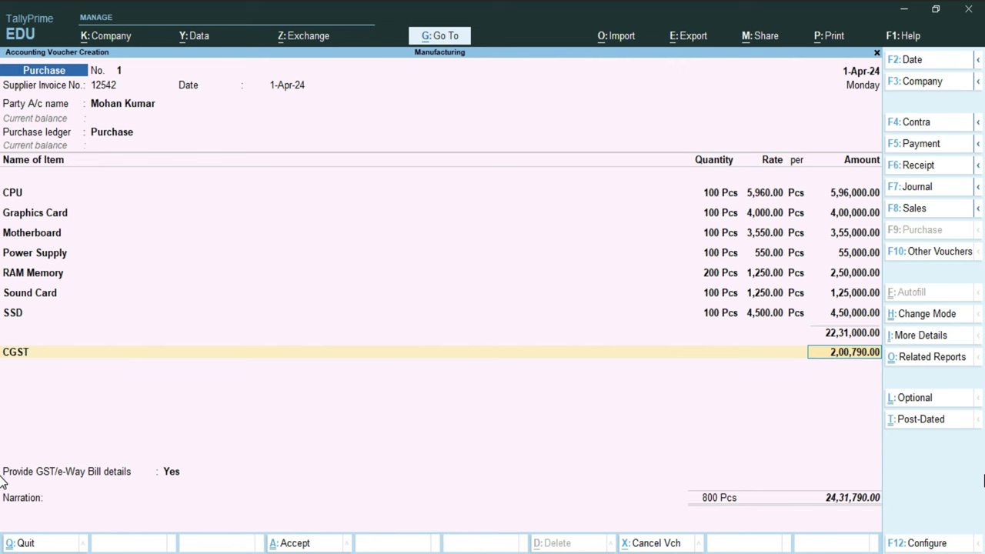
{"action": "key", "text": "Return"}
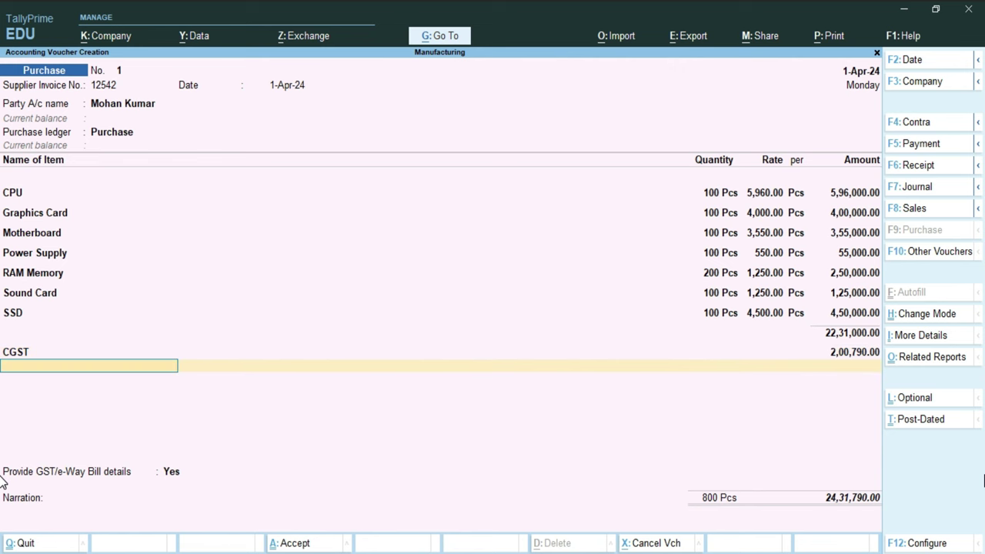
{"action": "key", "text": "Down"}
{"action": "key", "text": "Down"}
{"action": "key", "text": "Down"}
{"action": "key", "text": "Down"}
{"action": "key", "text": "Down"}
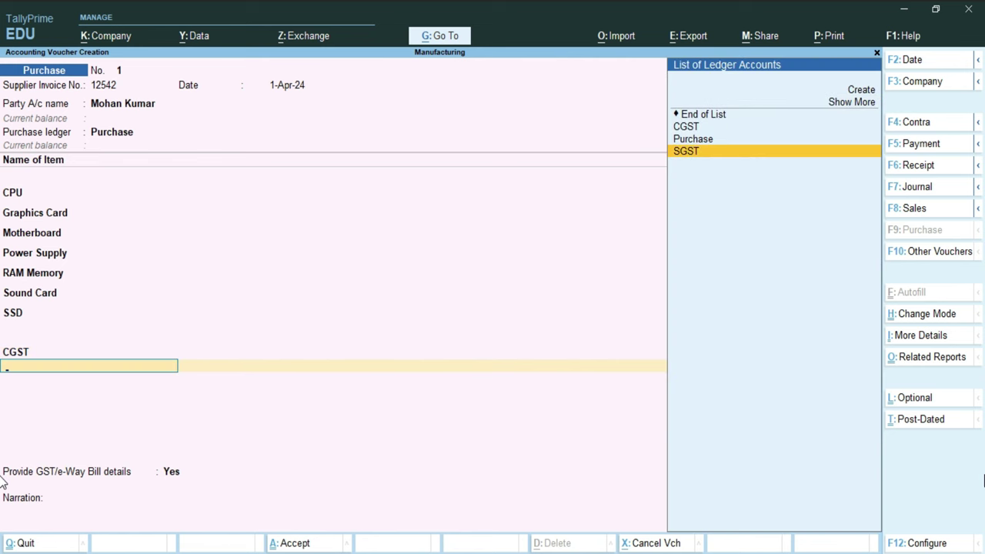
{"action": "key", "text": "Return"}
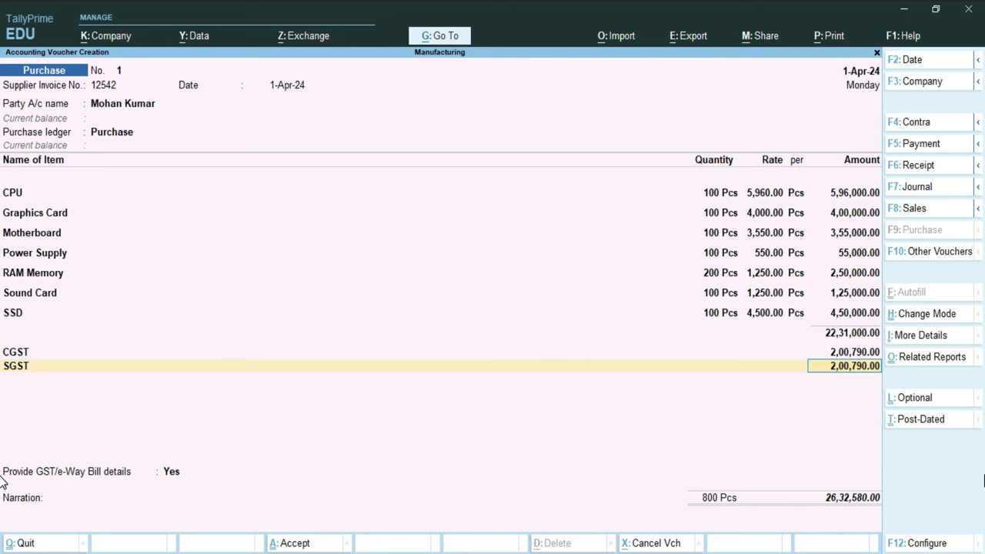
{"action": "key", "text": "Return"}
{"action": "key", "text": "Return"}
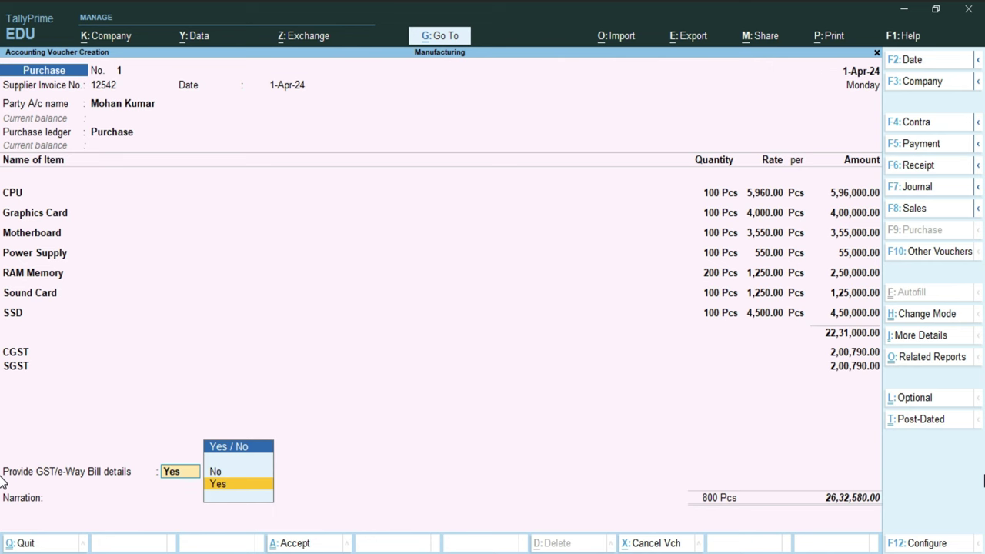
{"action": "key", "text": "Up"}
Step: Accept a New Ref bill reference for 26,32,580.00 and finish purchase voucher 1 for saving
{"action": "key", "text": "Return"}
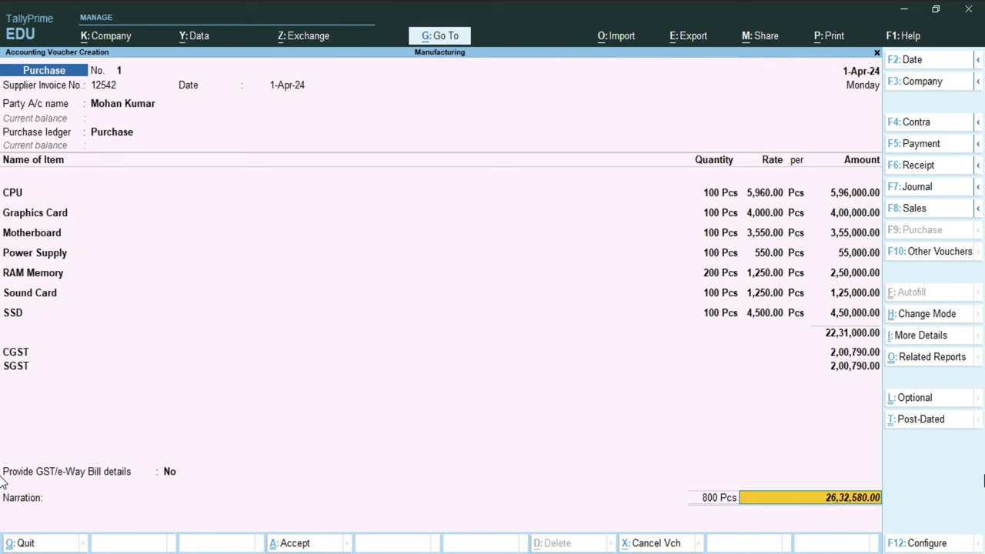
{"action": "key", "text": "Return"}
{"action": "key", "text": "Return"}
{"action": "key", "text": "Return"}
{"action": "key", "text": "Return"}
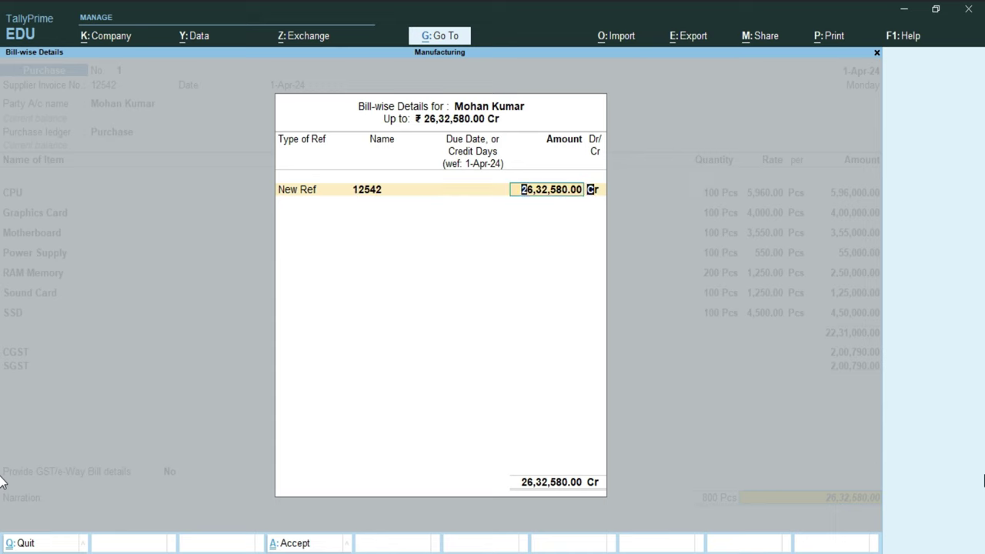
{"action": "key", "text": "Return"}
{"action": "key", "text": "Return"}
{"action": "key", "text": "Return"}
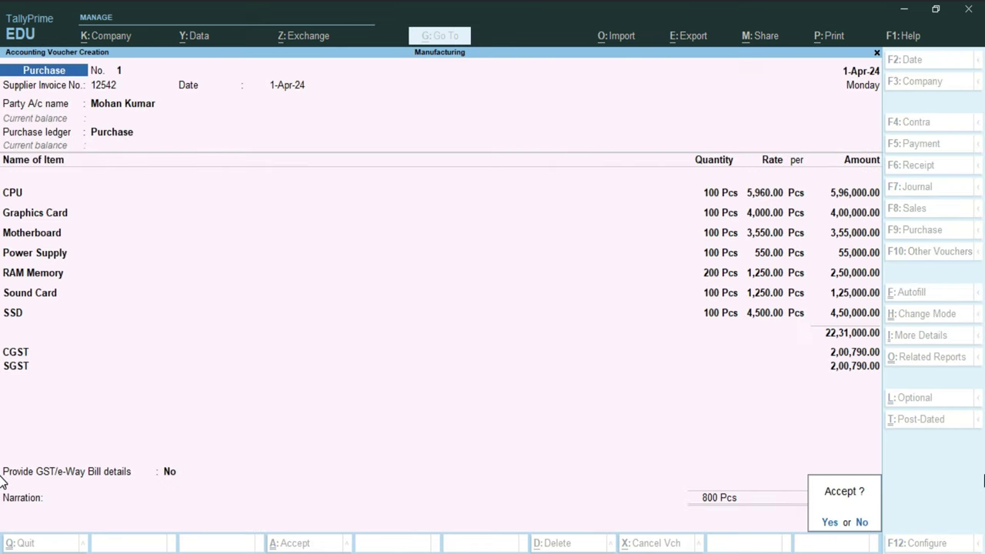
{"action": "key", "text": "Return"}
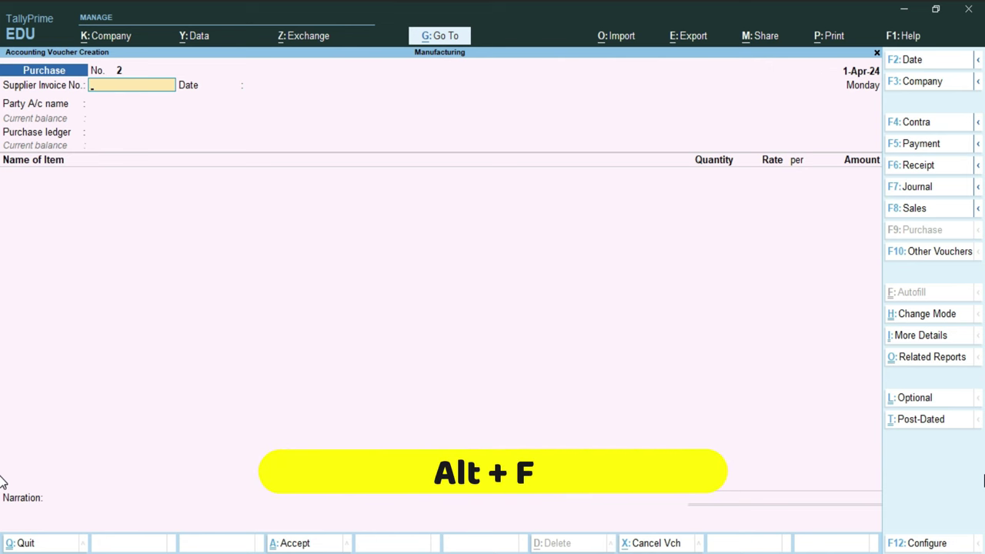
Step: Switch to the BOM voucher type and manufacture 50 Pcs of Computer, using components worth 11,15,500.00
{"action": "key", "text": "alt+F7"}
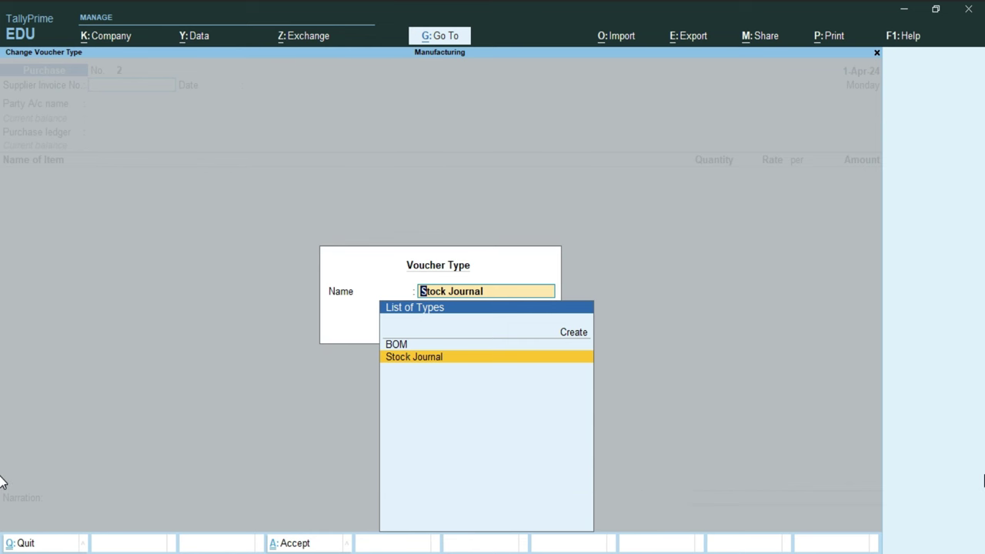
{"action": "key", "text": "Up"}
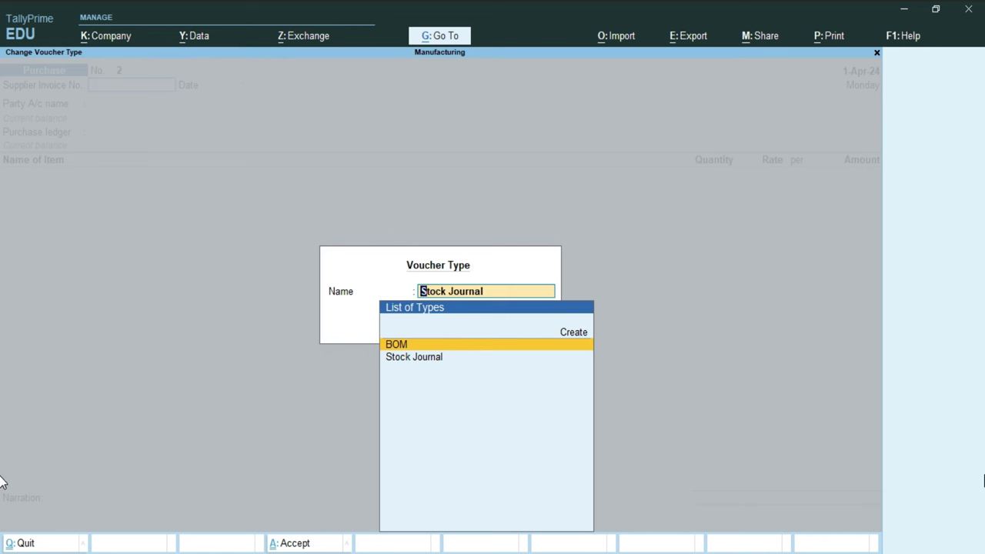
{"action": "key", "text": "Return"}
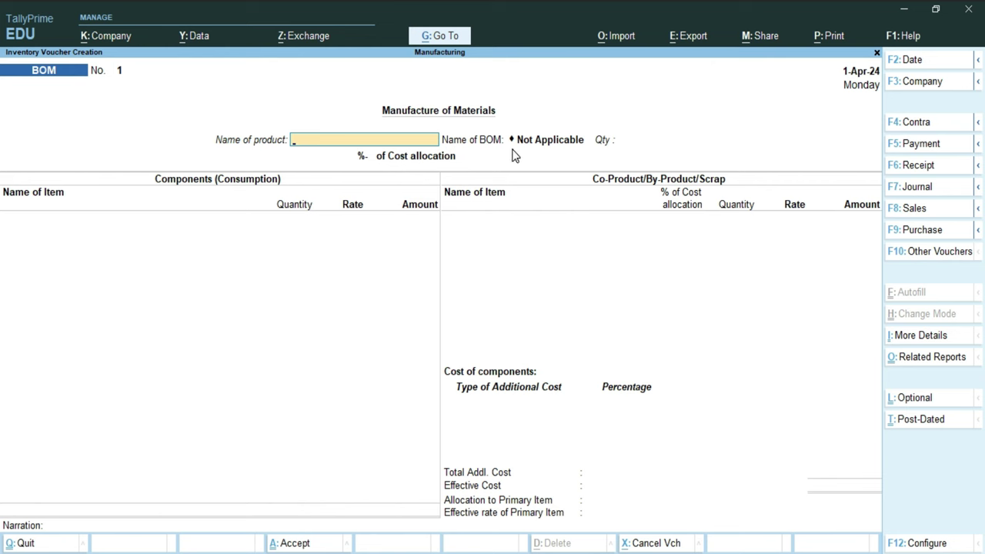
{"action": "left_click", "coordinate": [702, 138]}
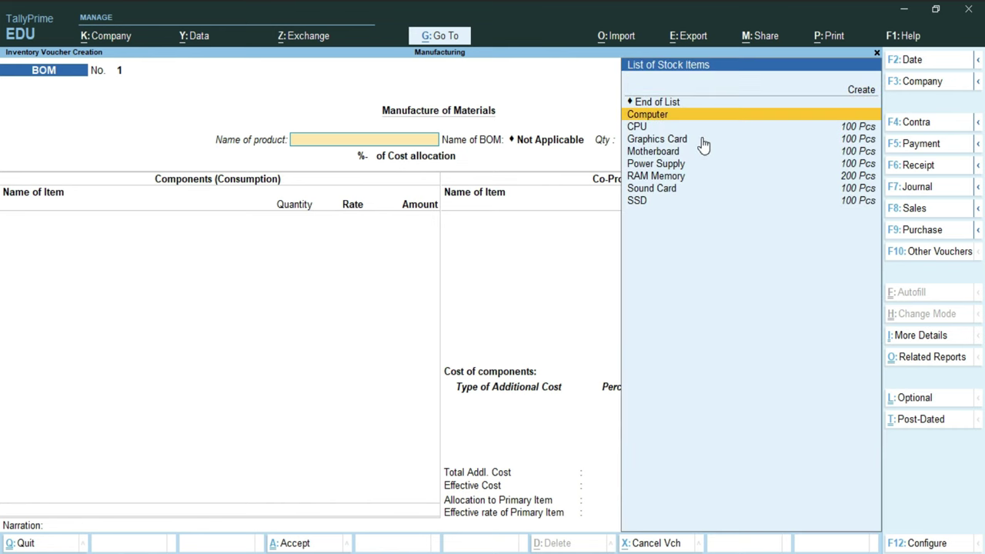
{"action": "key", "text": "Return"}
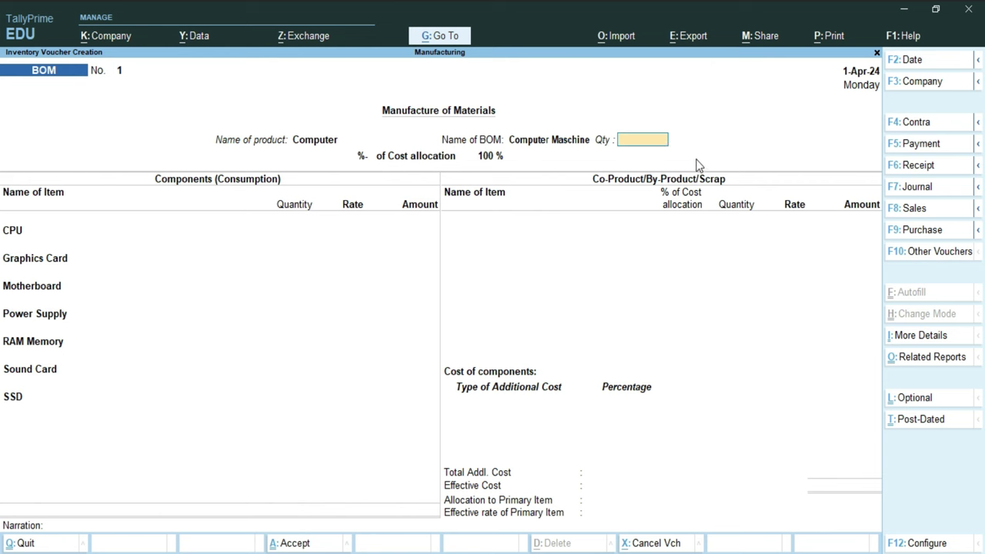
{"action": "type", "text": "50"}
{"action": "key", "text": "Return"}
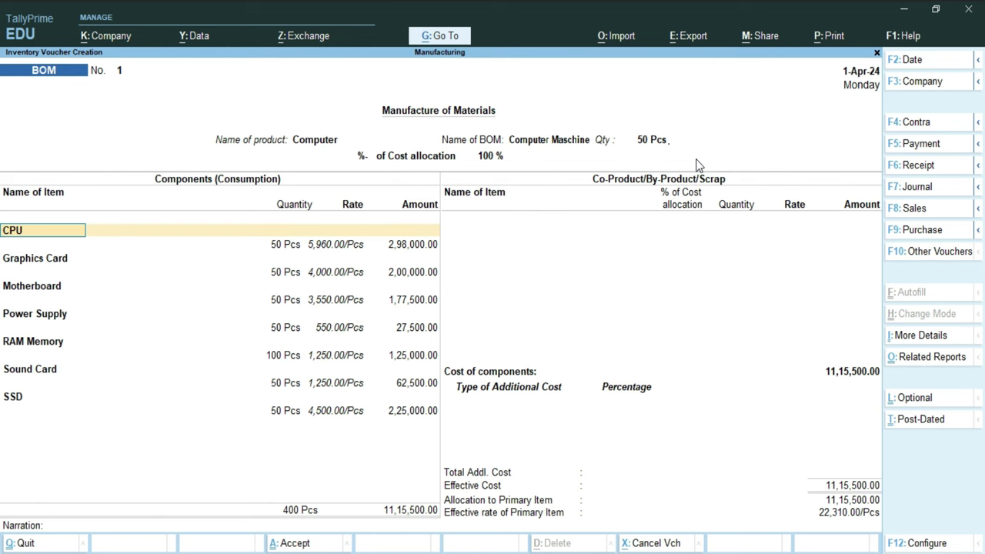
Step: Accept the seven component lines, CPU through SSD, worth 11,15,500.00, and move past them to co-products
{"action": "key", "text": "Return"}
{"action": "key", "text": "Return"}
{"action": "key", "text": "Return"}
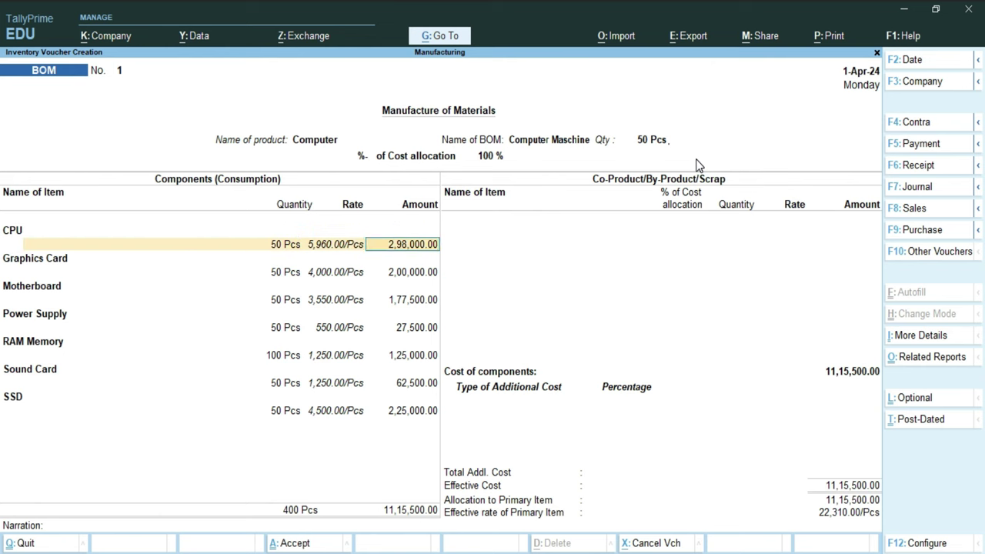
{"action": "key", "text": "Return"}
{"action": "key", "text": "Return"}
{"action": "key", "text": "Return"}
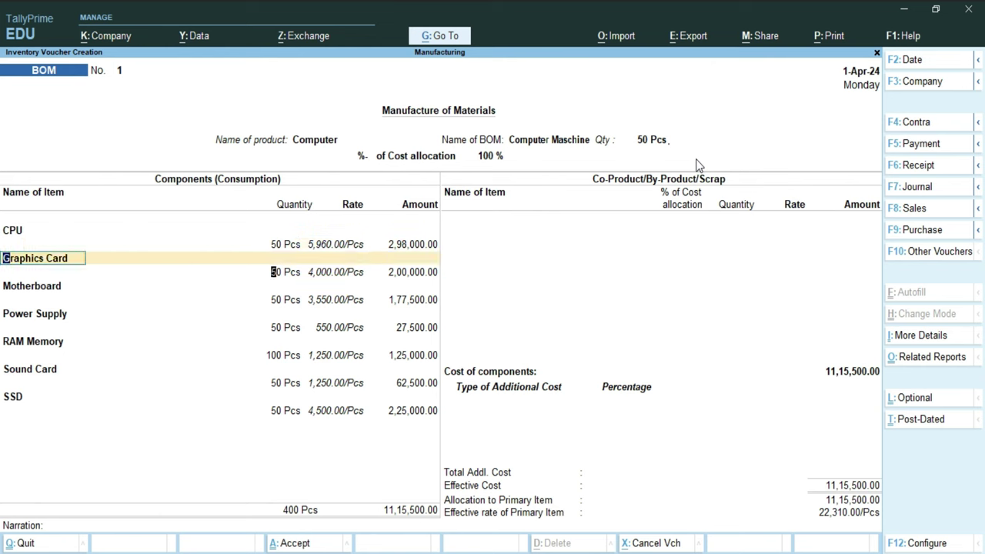
{"action": "key", "text": "Return"}
{"action": "key", "text": "Return"}
{"action": "key", "text": "Return"}
{"action": "key", "text": "Return"}
{"action": "key", "text": "Return"}
{"action": "key", "text": "Return"}
{"action": "key", "text": "Return"}
{"action": "key", "text": "Return"}
{"action": "key", "text": "Return"}
{"action": "key", "text": "Return"}
{"action": "key", "text": "Return"}
{"action": "key", "text": "Return"}
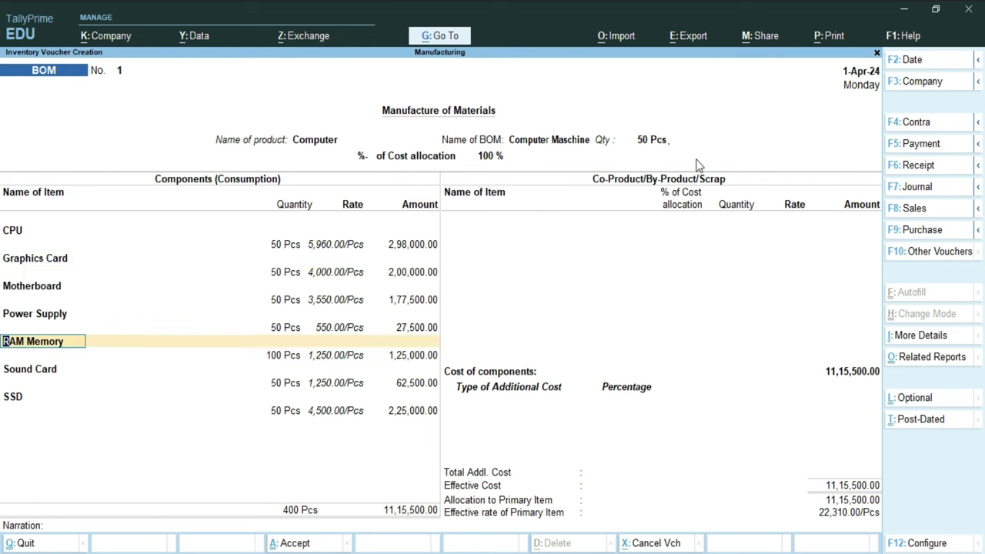
{"action": "key", "text": "Return"}
{"action": "key", "text": "Return"}
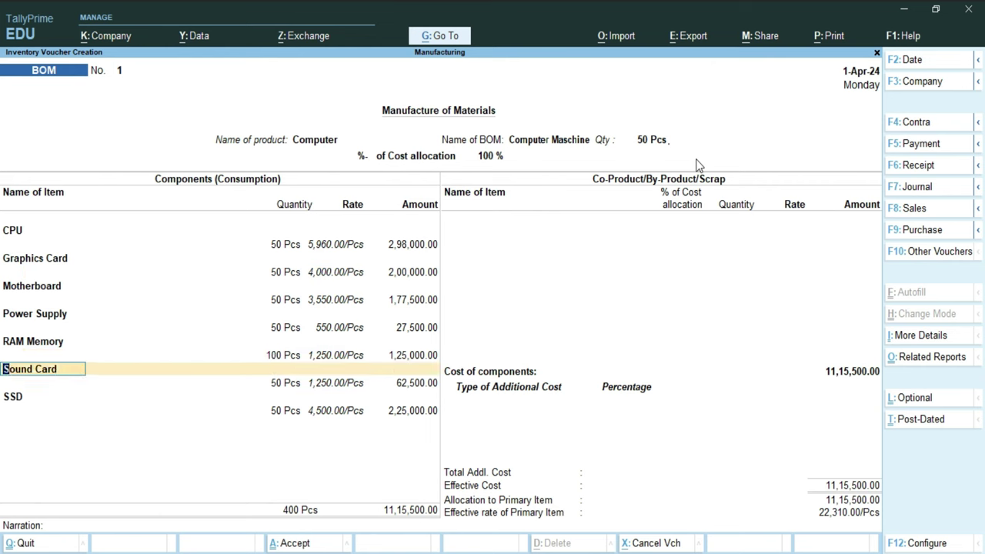
{"action": "key", "text": "Return"}
{"action": "key", "text": "Return"}
{"action": "key", "text": "Return"}
{"action": "key", "text": "Return"}
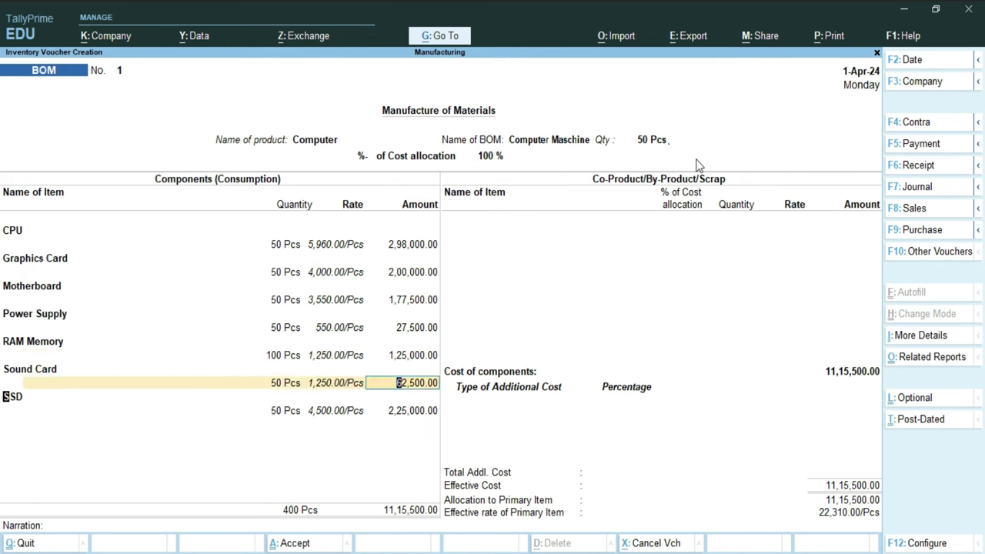
{"action": "key", "text": "Return"}
{"action": "key", "text": "Return"}
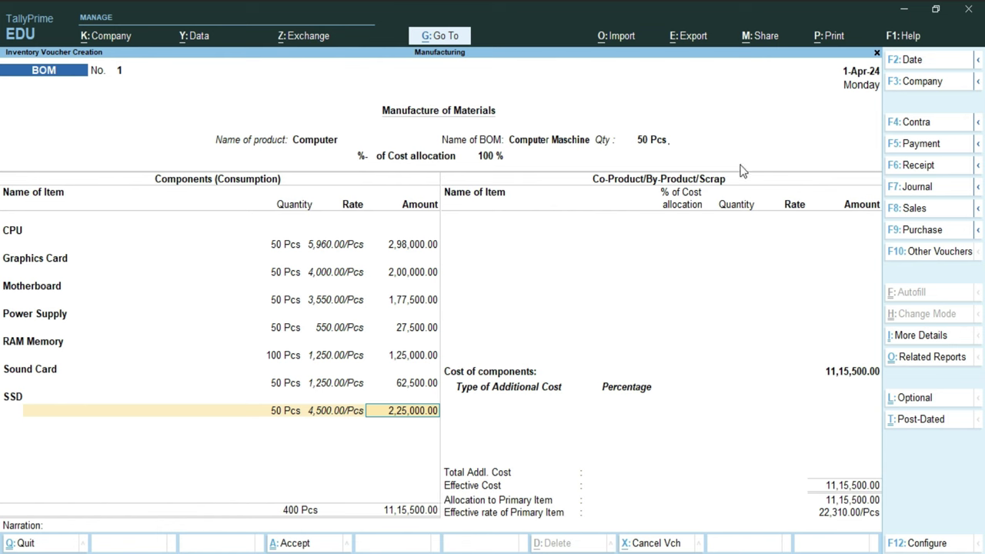
{"action": "key", "text": "Return"}
{"action": "key", "text": "Return"}
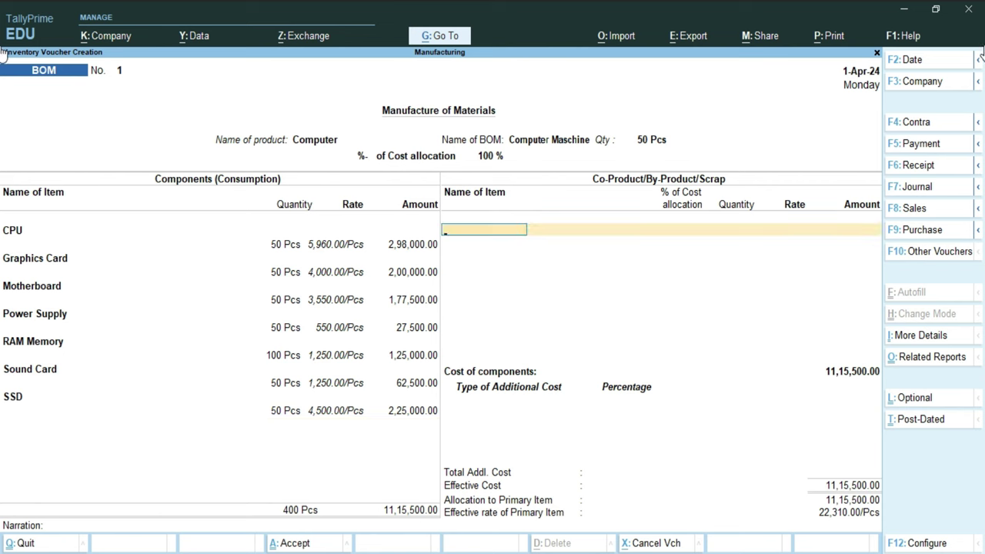
{"action": "key", "text": "Return"}
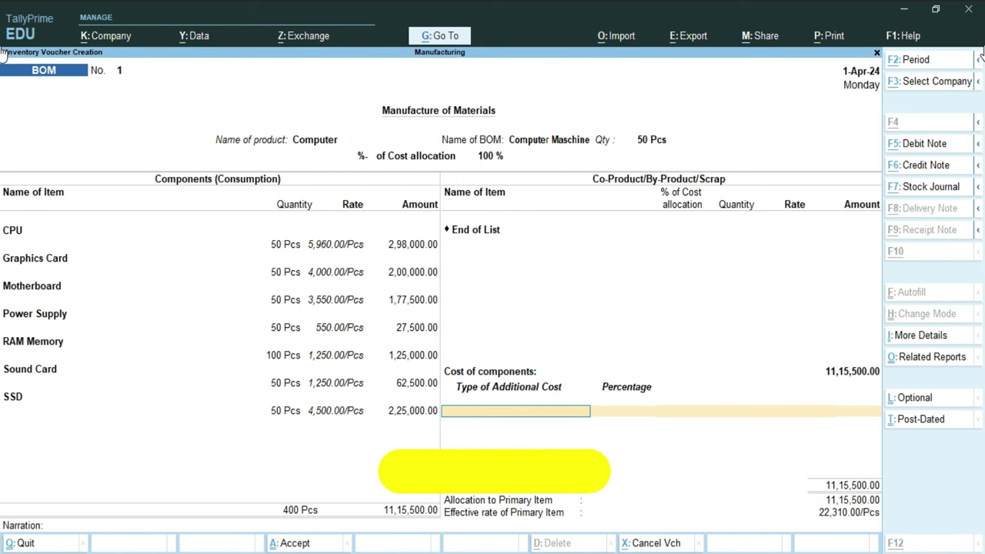
Step: Create a Labour Charges ledger under Direct Expenses with default type and save it back to the voucher
{"action": "key", "text": "alt+c"}
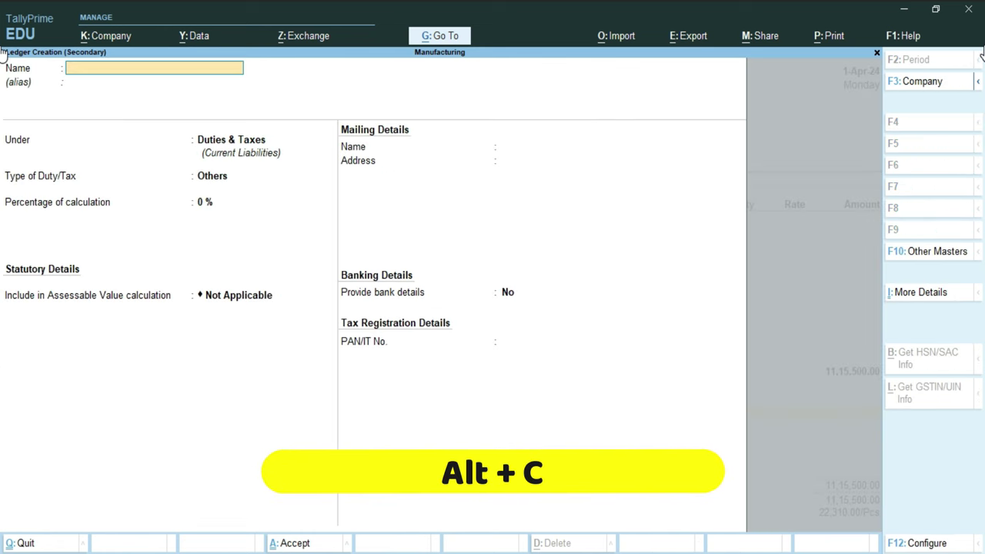
{"action": "type", "text": "Lab"}
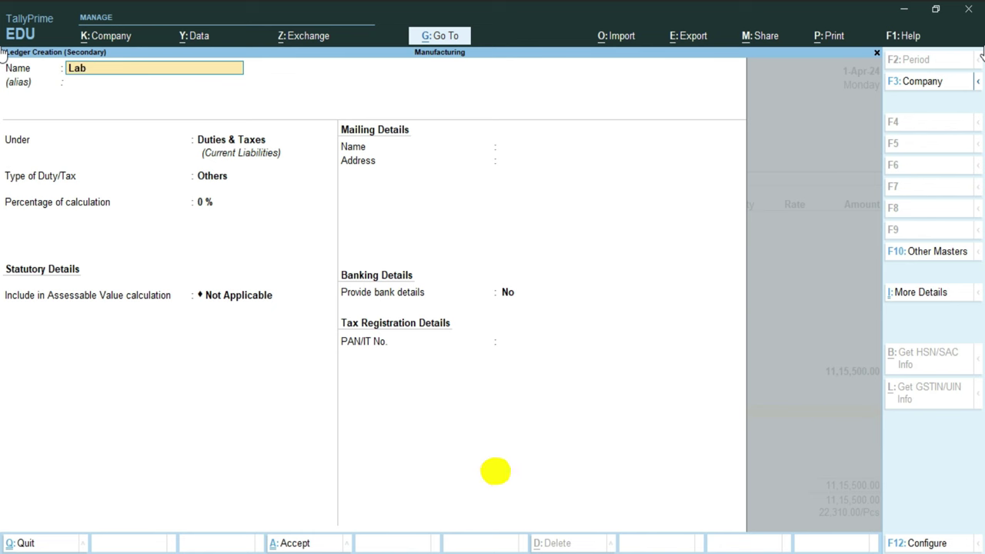
{"action": "type", "text": "our Charges"}
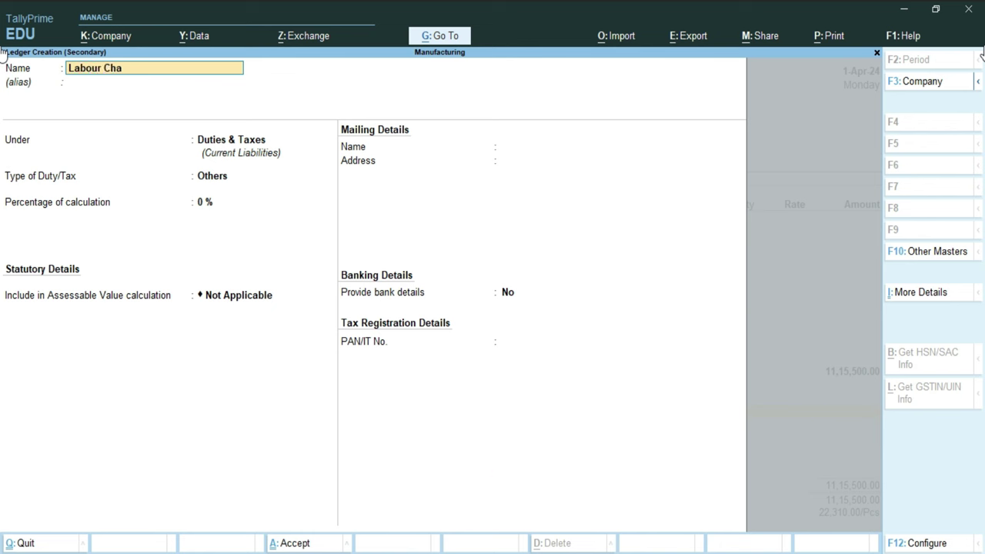
{"action": "key", "text": "Return"}
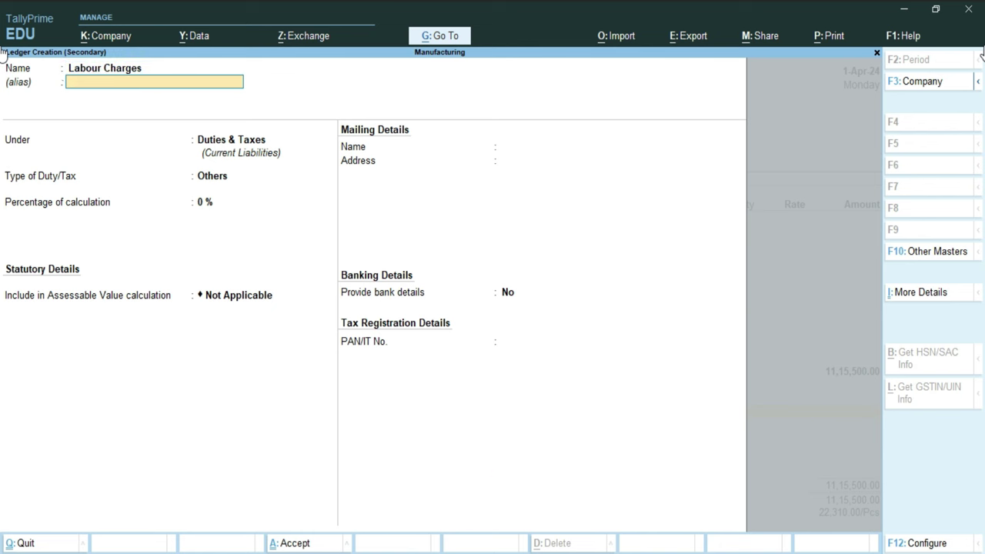
{"action": "key", "text": "Return"}
{"action": "type", "text": "D"}
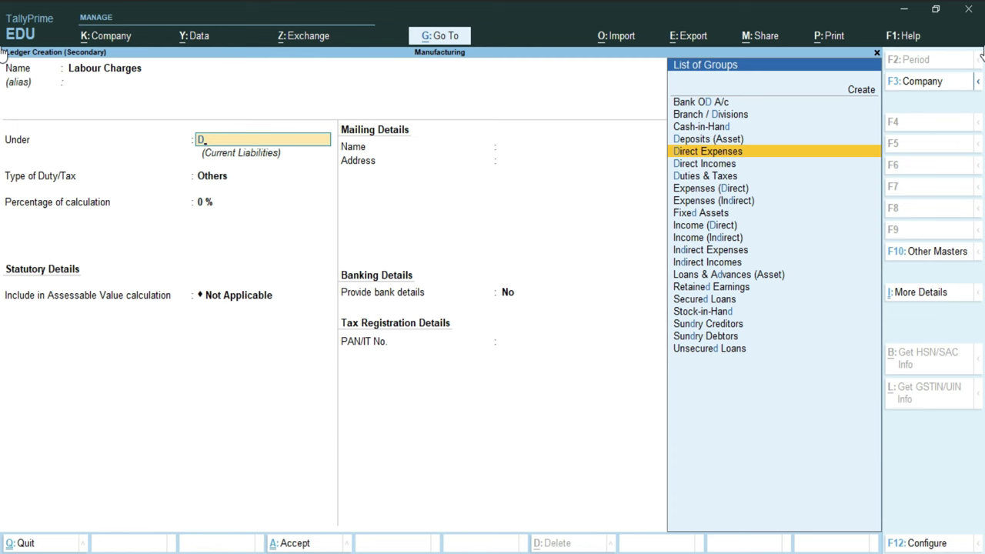
{"action": "key", "text": "Return"}
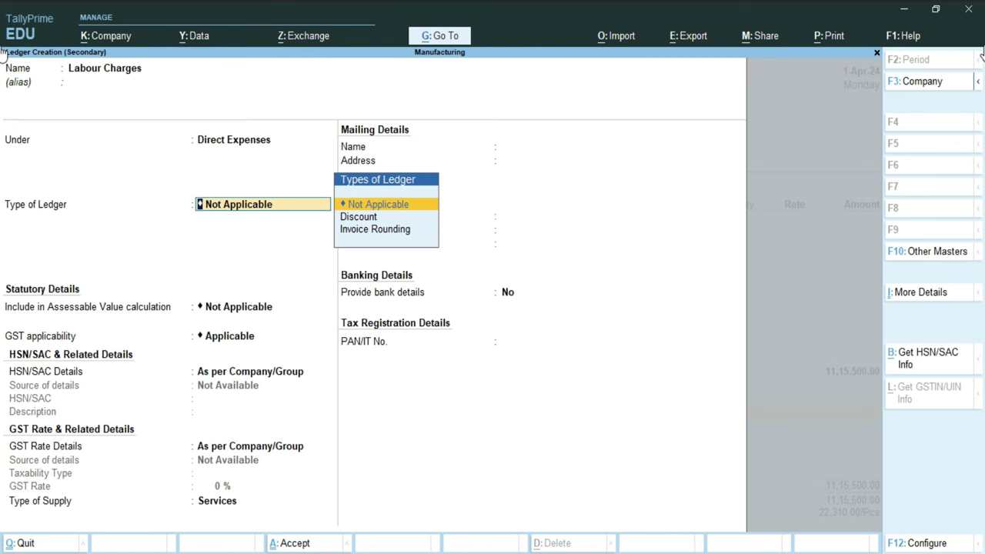
{"action": "key", "text": "Return"}
{"action": "key", "text": "Return"}
{"action": "key", "text": "Return"}
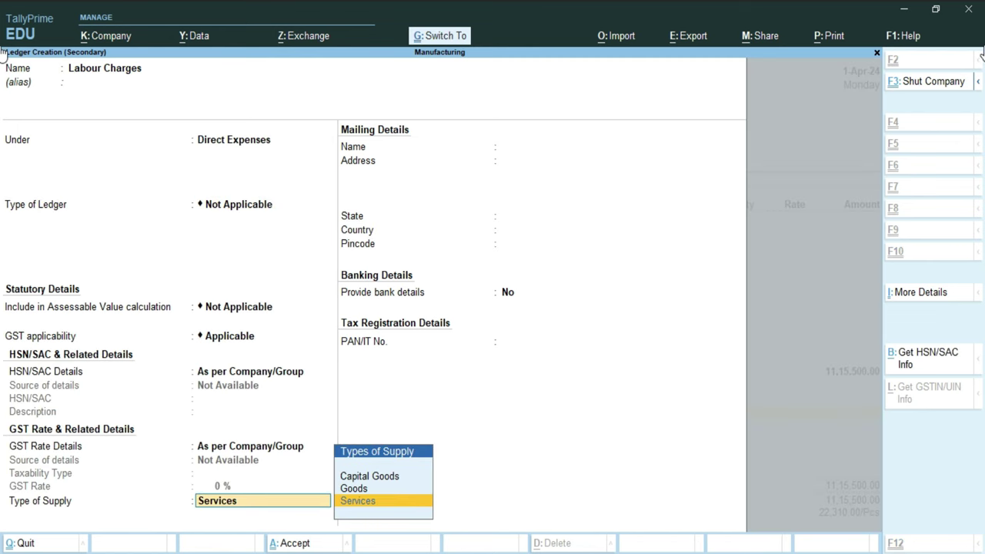
{"action": "key", "text": "ctrl+a"}
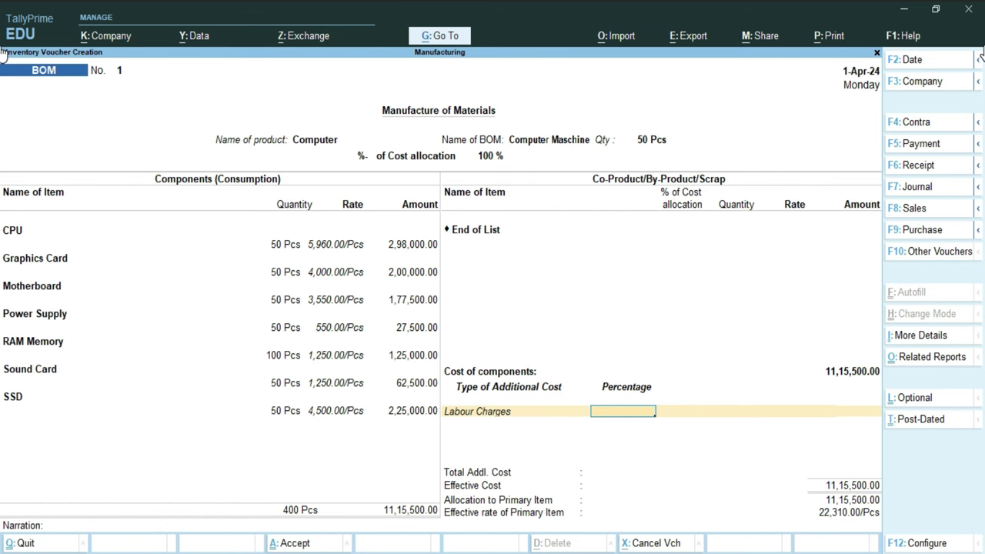
{"action": "key", "text": "Return"}
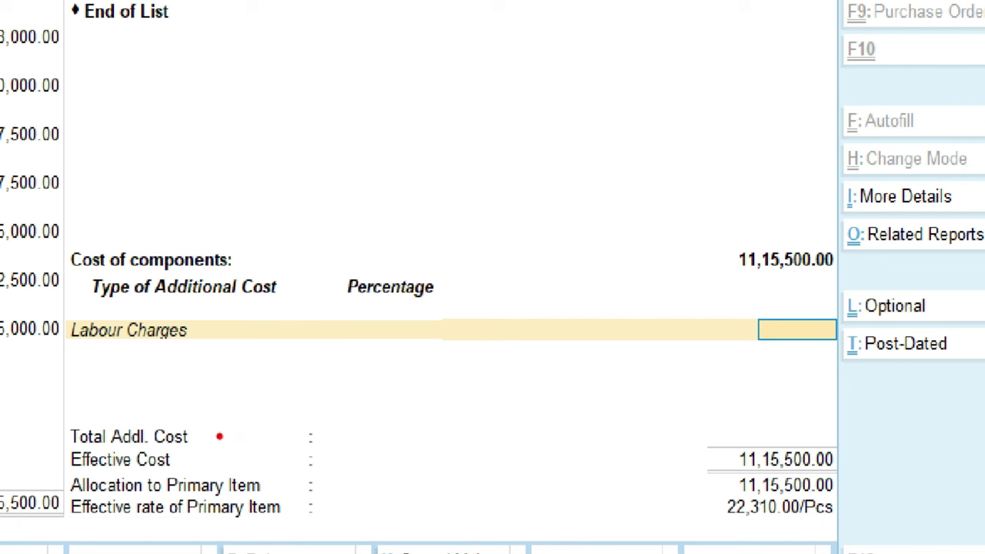
{"action": "left_click_drag", "start_coordinate": [219, 437], "coordinate": [300, 398]}
{"action": "left_click", "coordinate": [528, 467]}
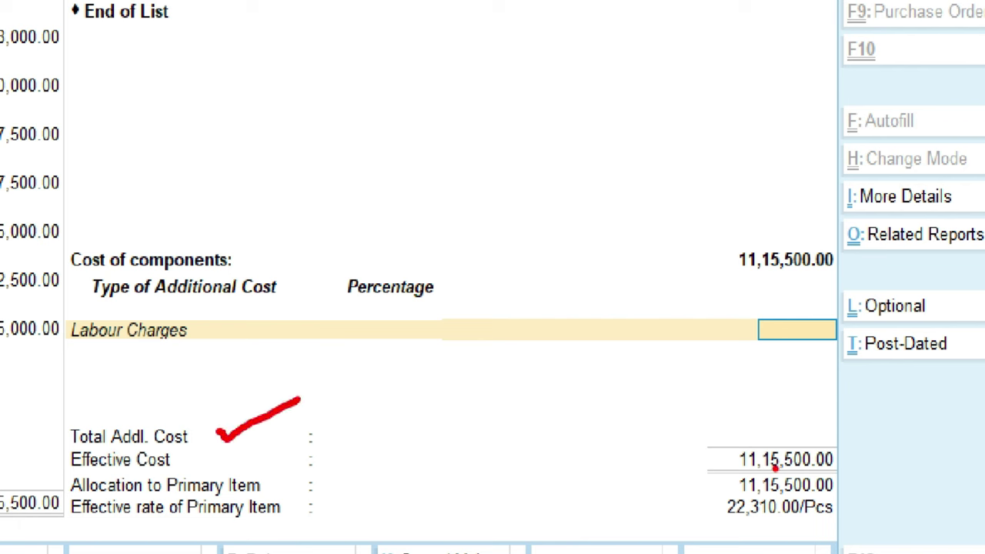
{"action": "mouse_move", "coordinate": [861, 452]}
{"action": "left_mouse_down"}
{"action": "mouse_move", "coordinate": [860, 474]}
{"action": "mouse_move", "coordinate": [932, 440]}
{"action": "left_mouse_up"}
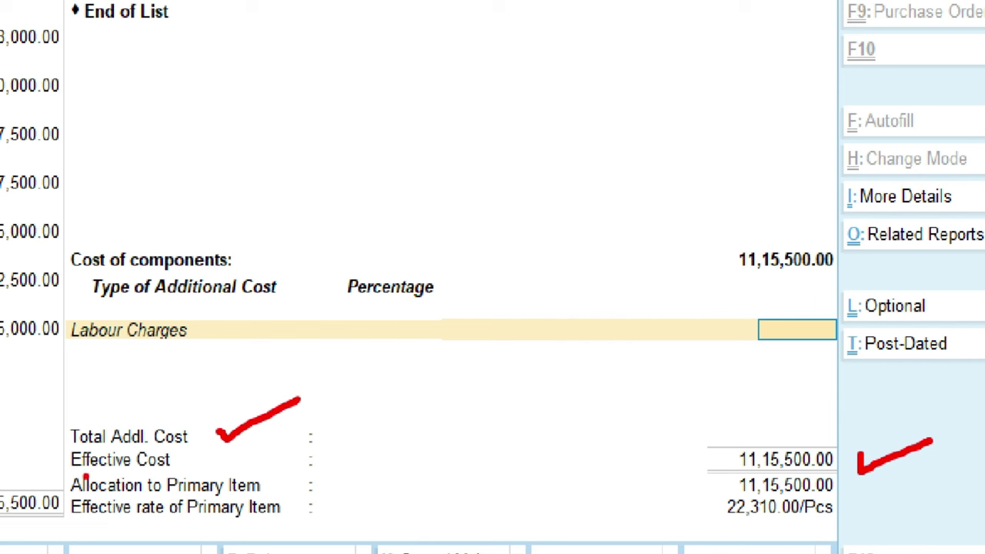
{"action": "left_click_drag", "start_coordinate": [181, 460], "coordinate": [244, 453]}
{"action": "mouse_move", "coordinate": [846, 478]}
{"action": "left_mouse_down"}
{"action": "mouse_move", "coordinate": [855, 494]}
{"action": "mouse_move", "coordinate": [909, 483]}
{"action": "left_mouse_up"}
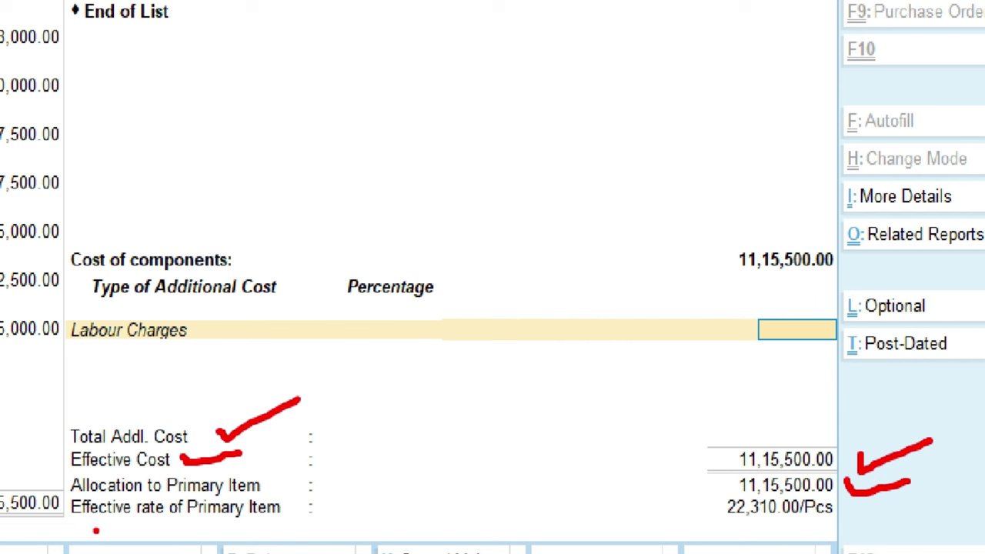
{"action": "left_click_drag", "start_coordinate": [75, 522], "coordinate": [308, 523]}
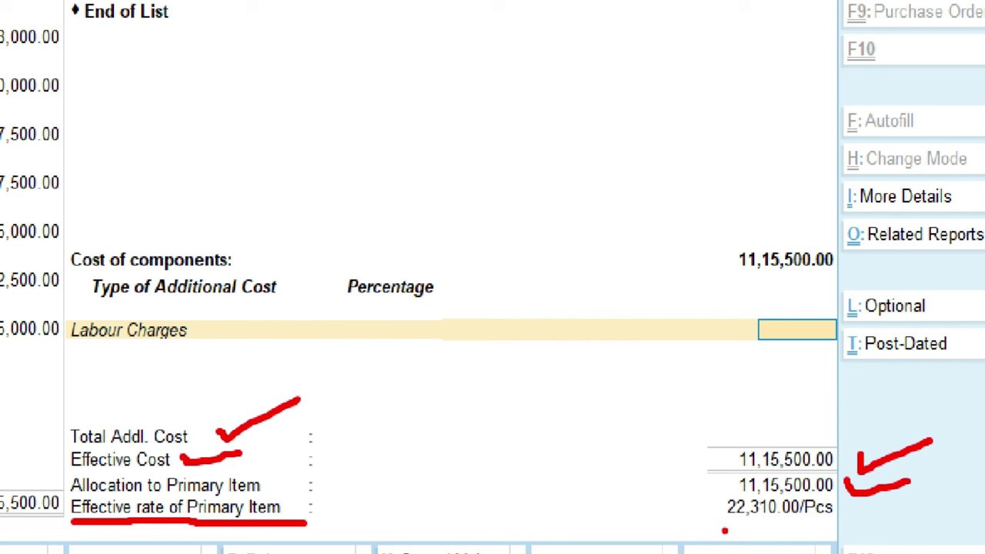
{"action": "left_click_drag", "start_coordinate": [717, 524], "coordinate": [849, 524]}
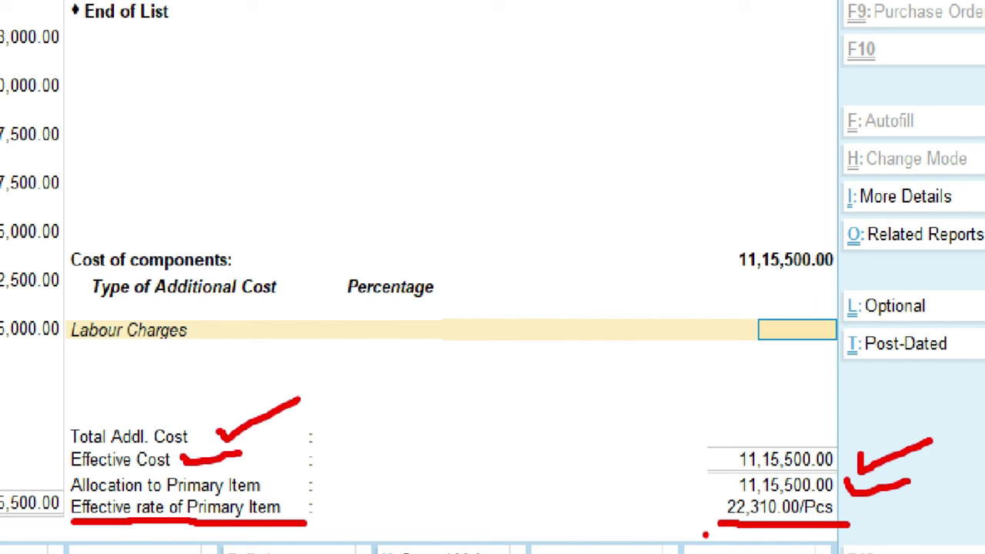
{"action": "mouse_move", "coordinate": [767, 303]}
{"action": "left_mouse_down"}
{"action": "mouse_move", "coordinate": [733, 329]}
{"action": "mouse_move", "coordinate": [878, 359]}
{"action": "left_mouse_up"}
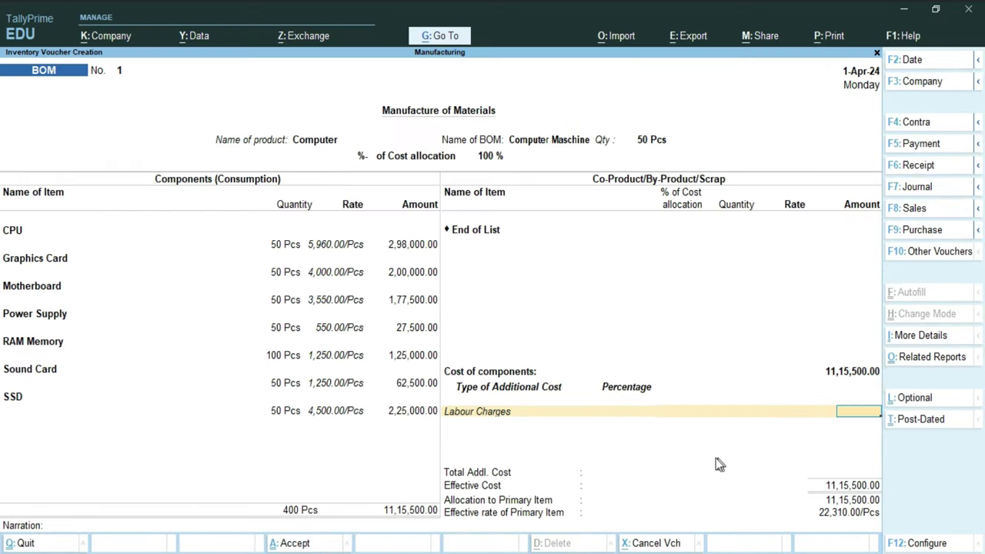
Step: Enter 5,000.00 as the Labour Charges amount, raising effective cost to 11,20,500.00
{"action": "type", "text": "5000"}
{"action": "key", "text": "Return"}
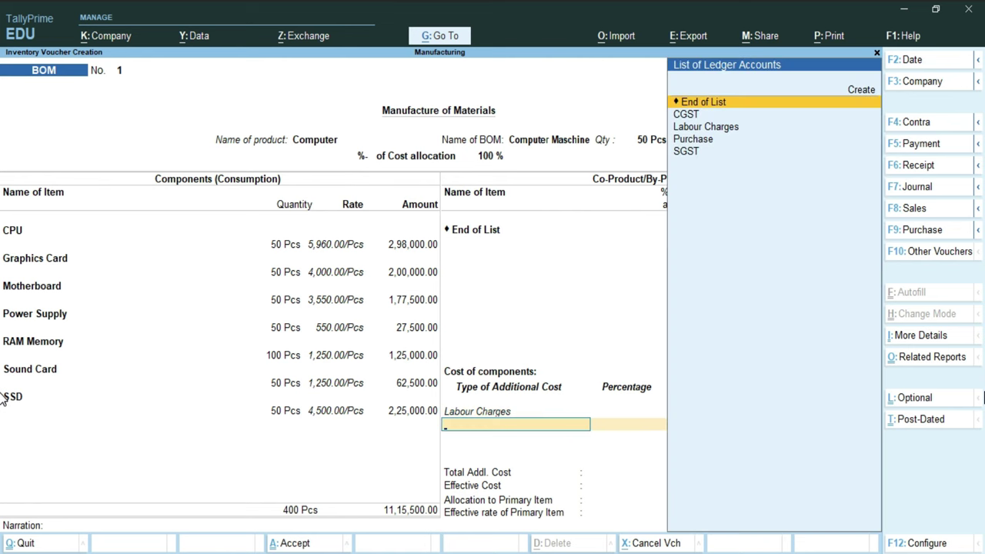
{"action": "key", "text": "Return"}
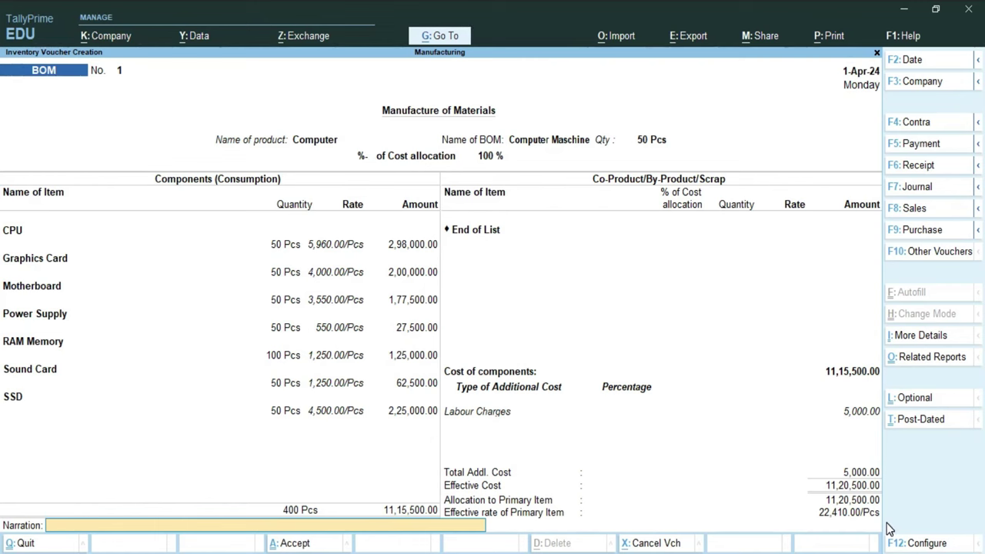
Step: Go to a new empty additional-cost row and start a new ledger with Alt+C
{"action": "key", "text": "BackSpace"}
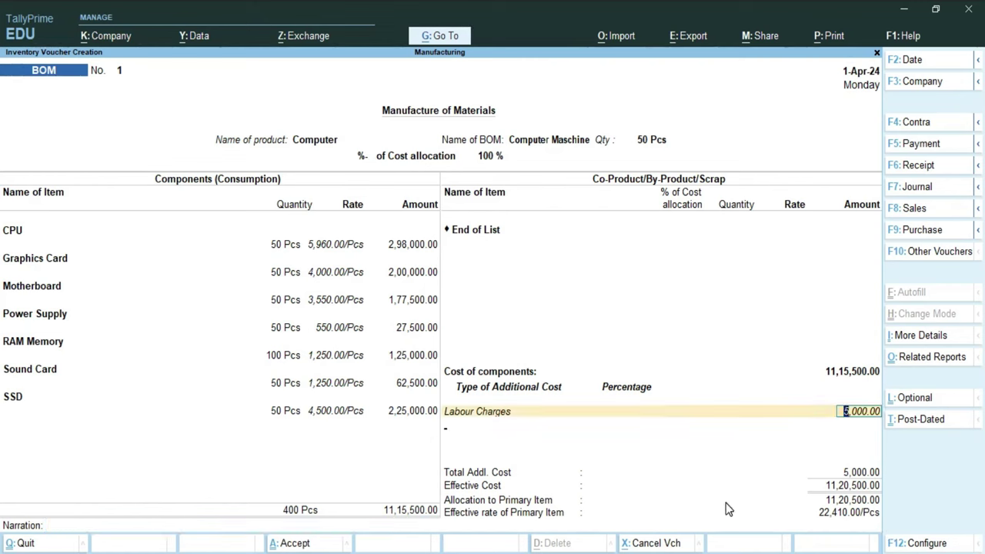
{"action": "key", "text": "Return"}
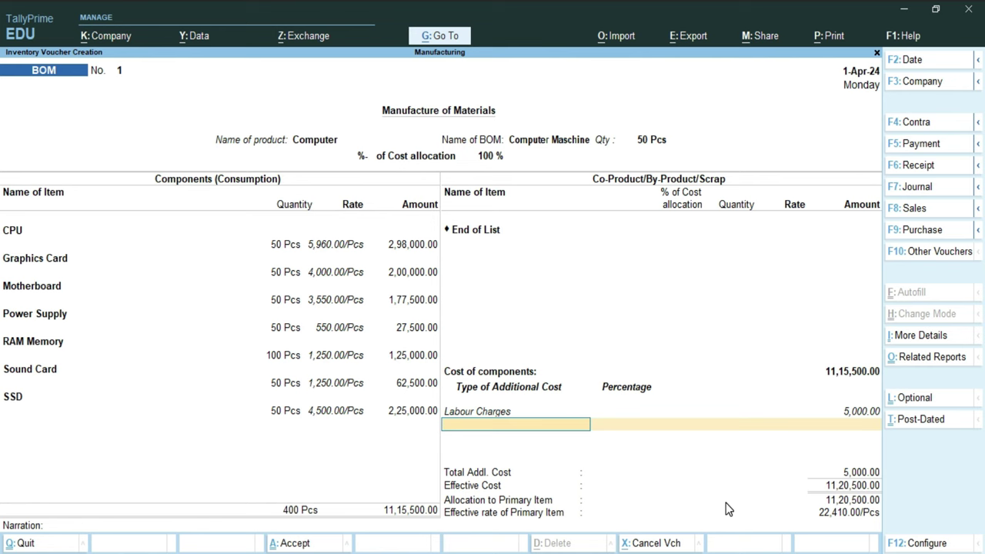
{"action": "key", "text": "alt+c"}
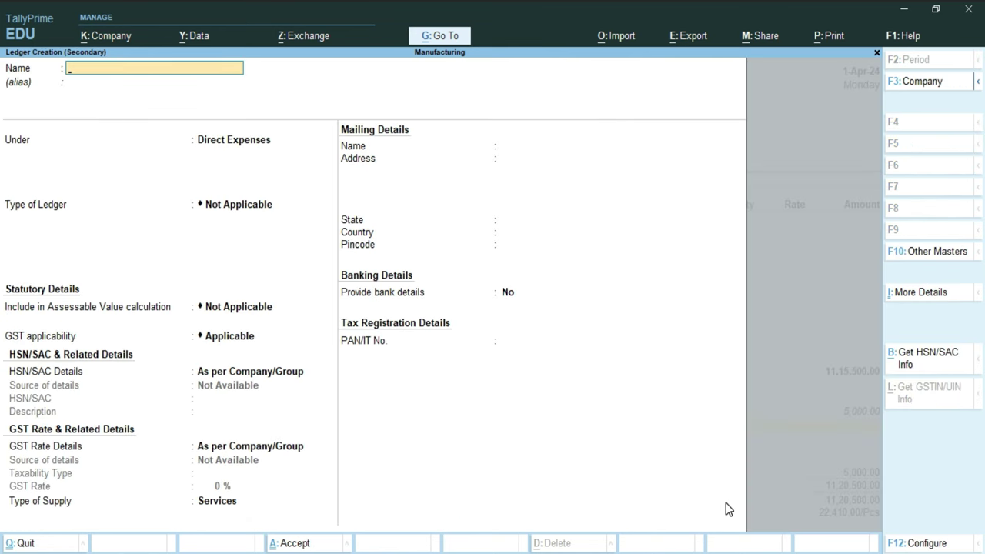
Step: Create an Elect Bill ledger under Direct Expenses and save it
{"action": "type", "text": "Elect Bill"}
{"action": "key", "text": "Return"}
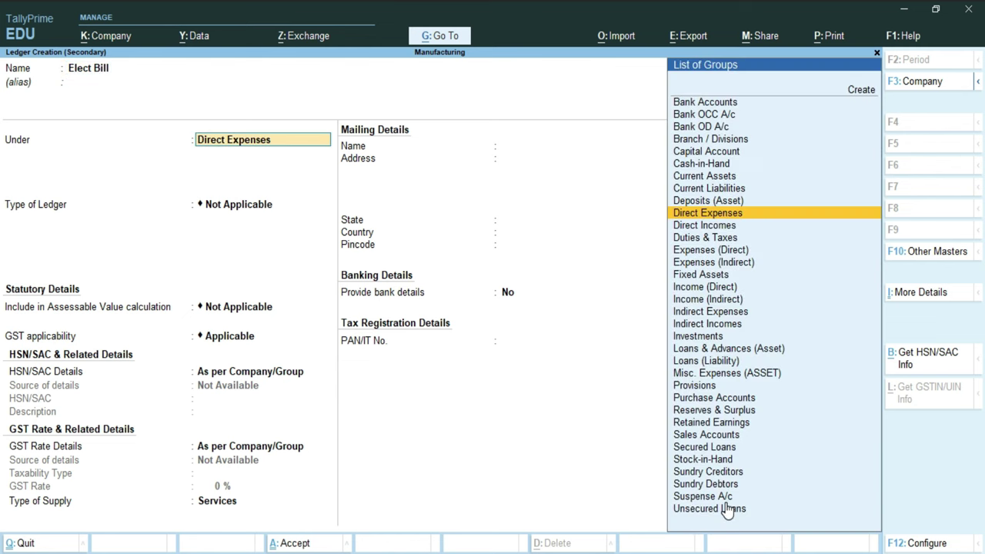
{"action": "key", "text": "Return"}
{"action": "key", "text": "ctrl+a"}
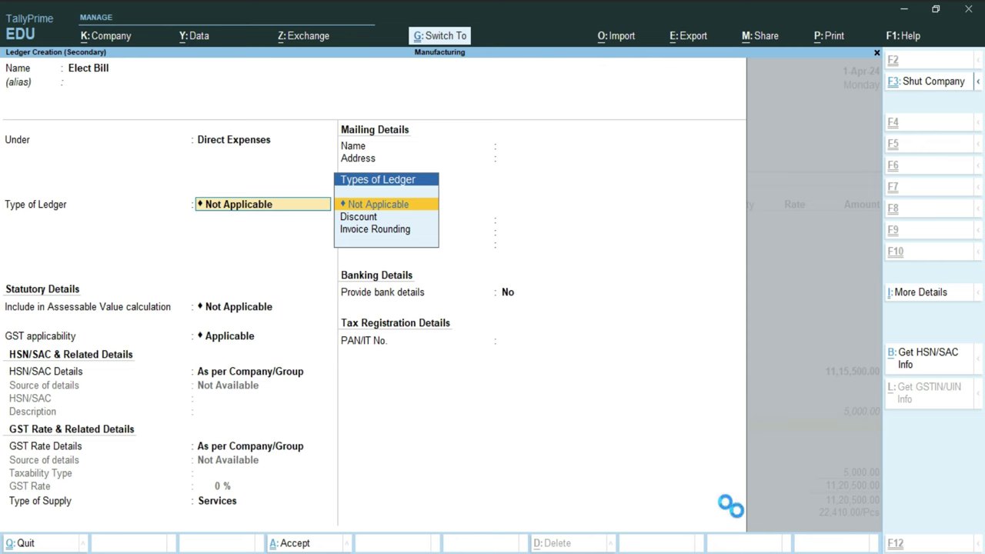
Step: Enter 2,000.00 as the Elect Bill additional cost, bringing effective cost to 11,22,500.00
{"action": "key", "text": "Return"}
{"action": "type", "text": "2000"}
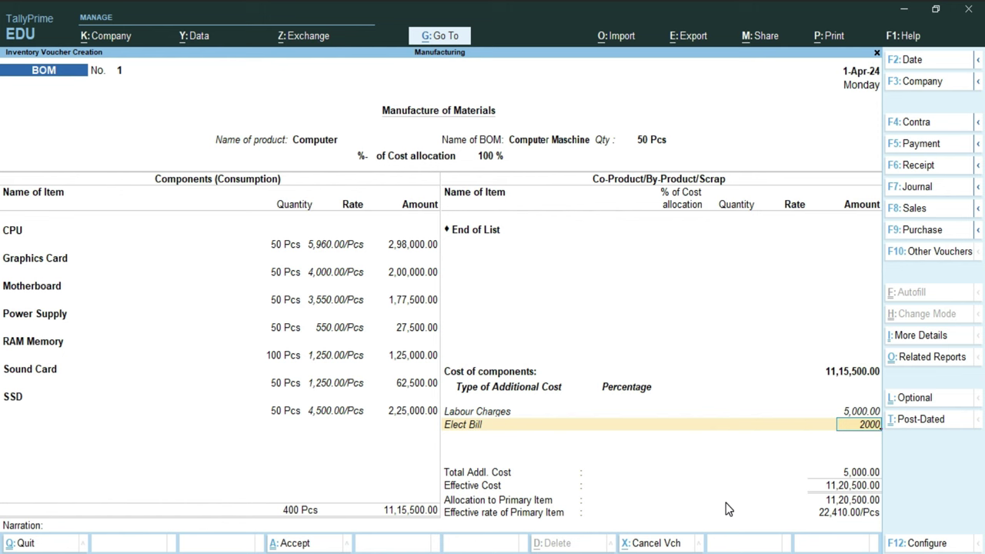
{"action": "key", "text": "Return"}
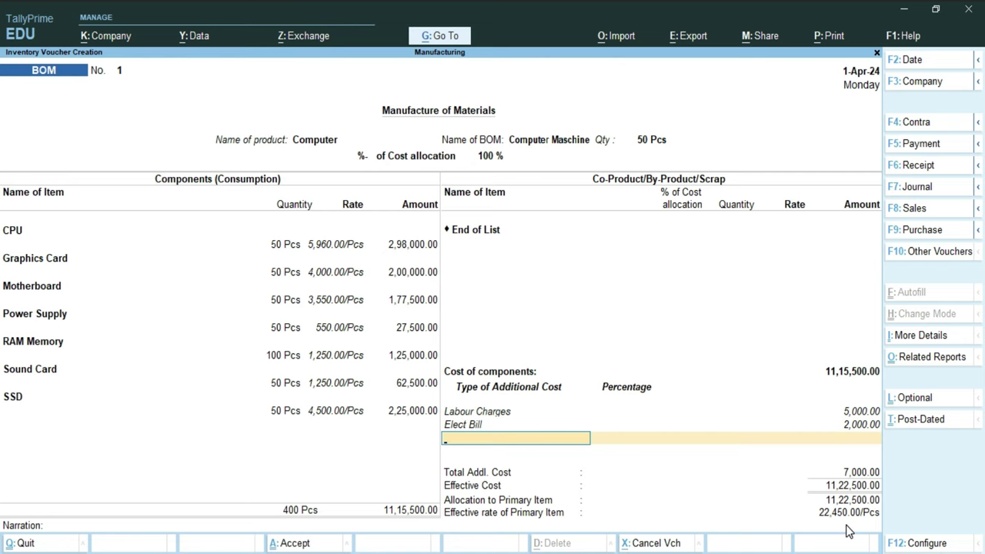
Step: Save the Manufacturing voucher for 50 Computers at an effective rate of 22,450 per piece
{"action": "key", "text": "Return"}
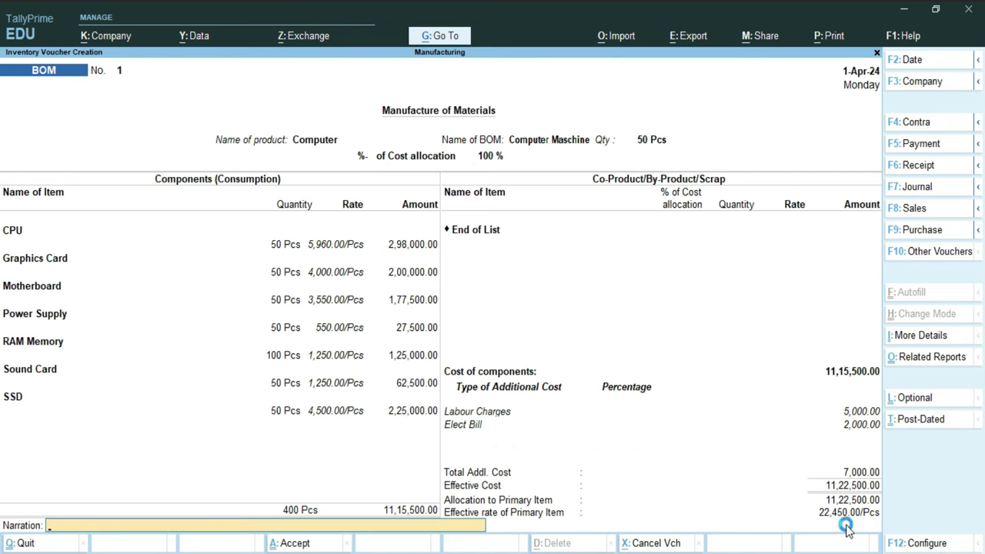
{"action": "key", "text": "Return"}
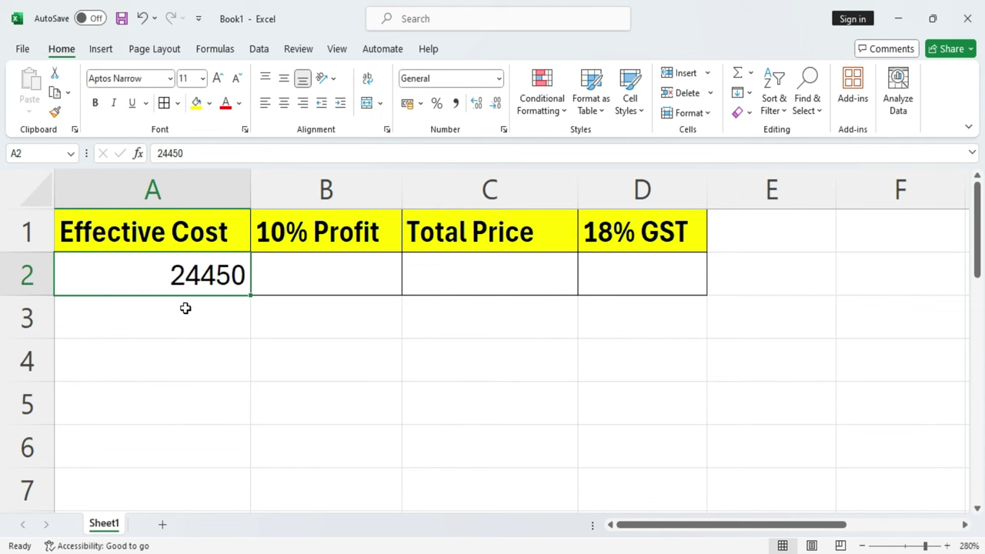
Step: In B2, compute the 10% profit on A2's cost with =A2*10%, giving 2445
{"action": "left_click", "coordinate": [315, 273]}
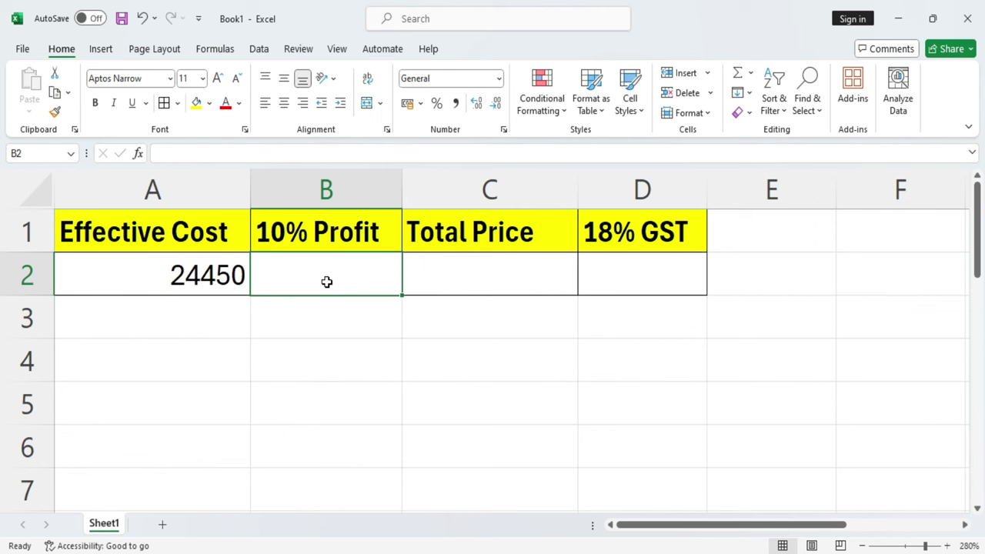
{"action": "type", "text": "="}
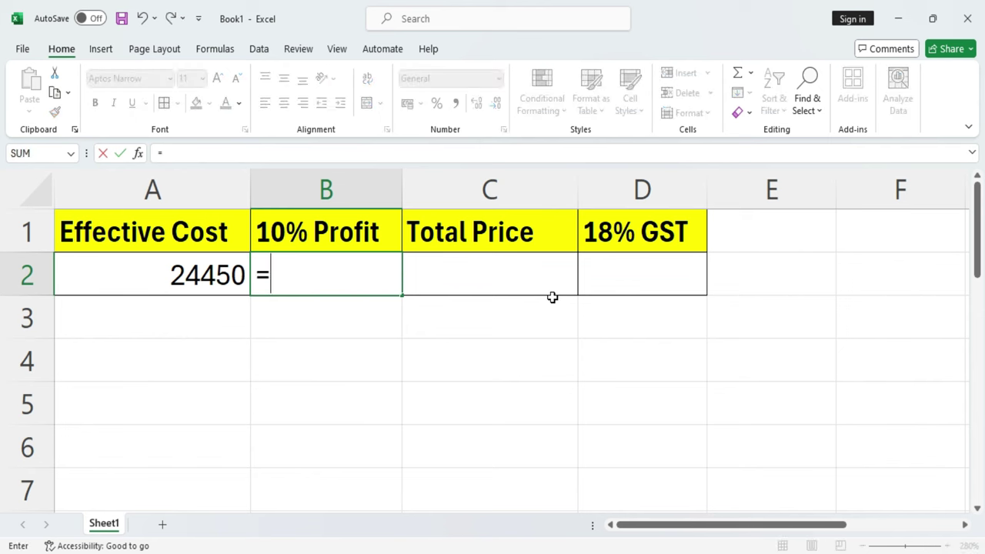
{"action": "key", "text": "Left"}
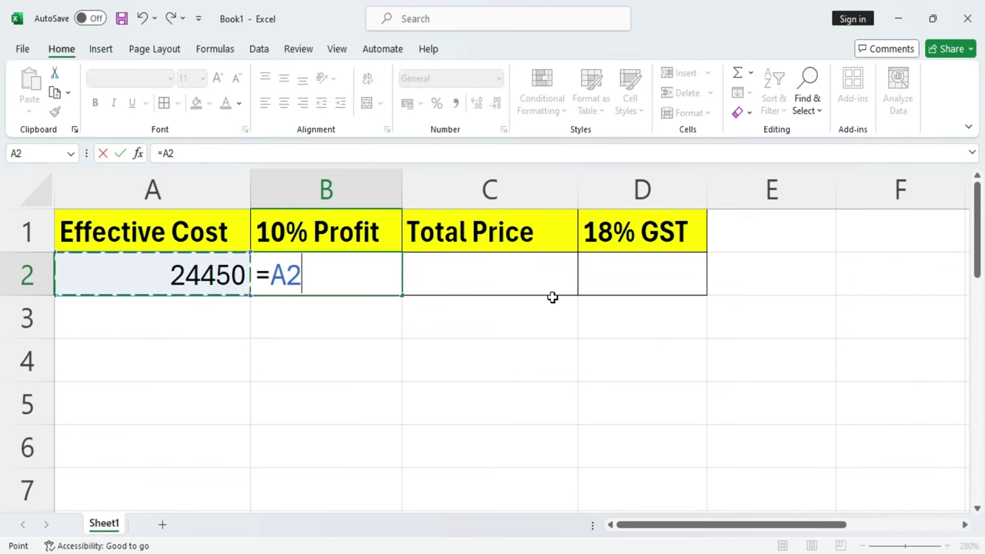
{"action": "type", "text": "*10"}
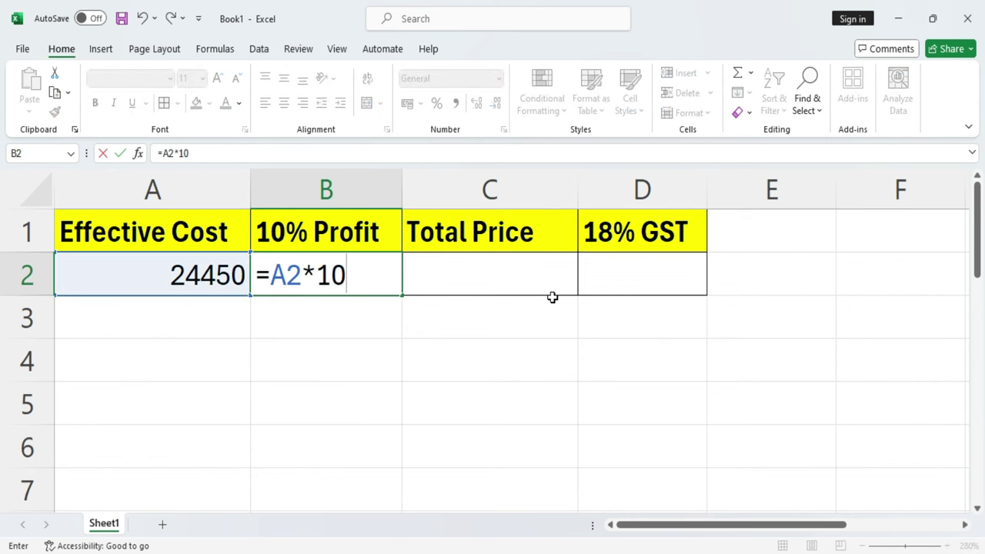
{"action": "type", "text": "%"}
{"action": "key", "text": "Return"}
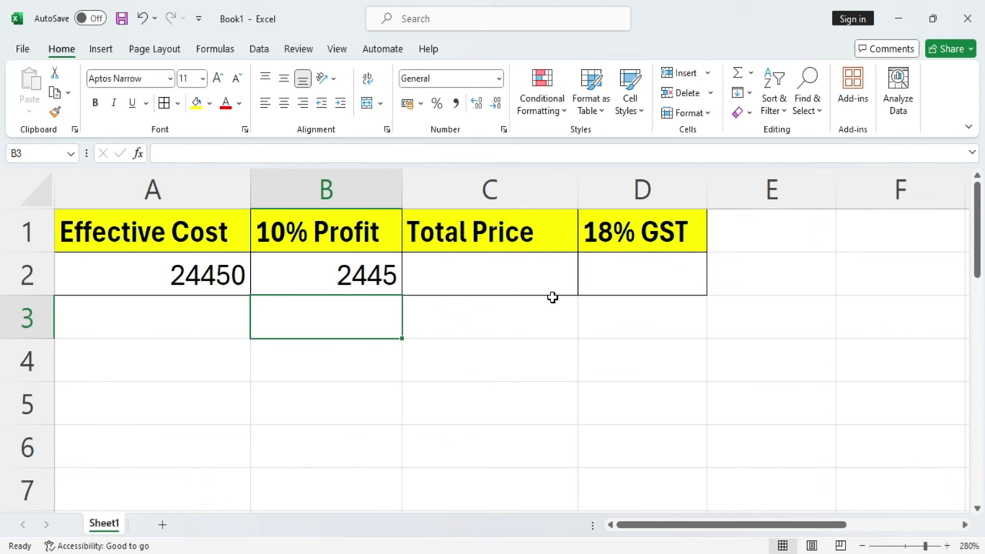
Step: In C2, add cost and profit with =A2+B2 to get the 26895 price, then recheck C2
{"action": "left_click", "coordinate": [492, 271]}
{"action": "type", "text": "="}
{"action": "key", "text": "Left"}
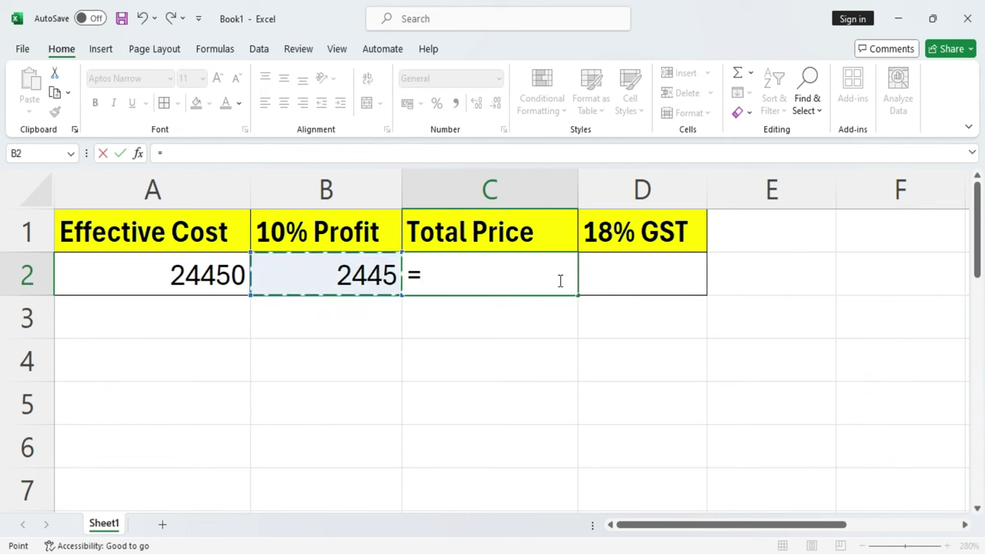
{"action": "key", "text": "Left"}
{"action": "type", "text": "+"}
{"action": "key", "text": "Left"}
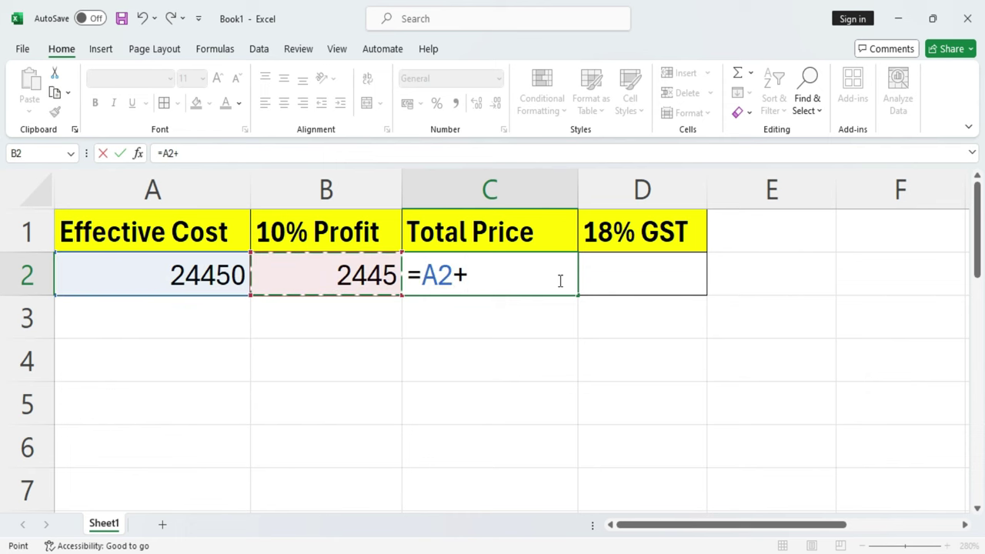
{"action": "key", "text": "Return"}
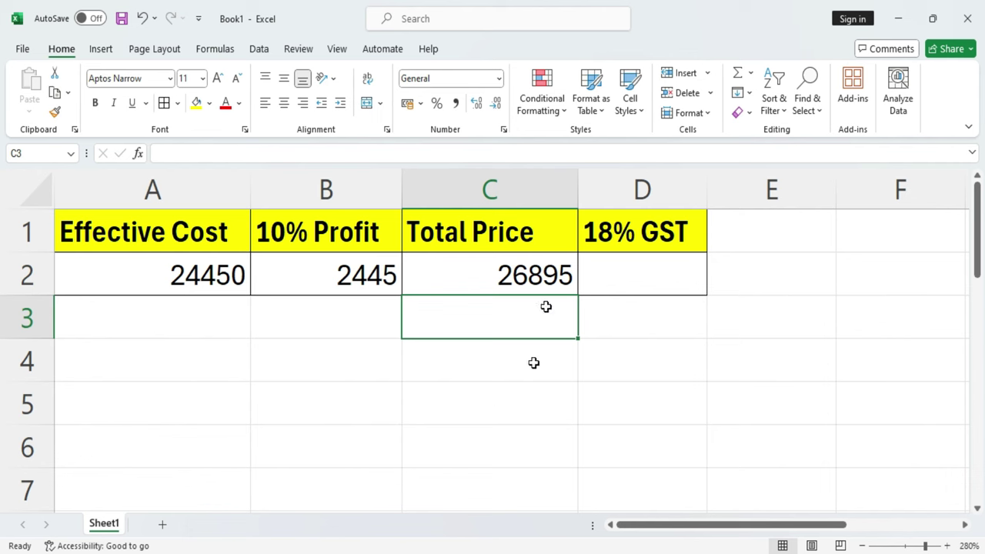
{"action": "left_click", "coordinate": [526, 270]}
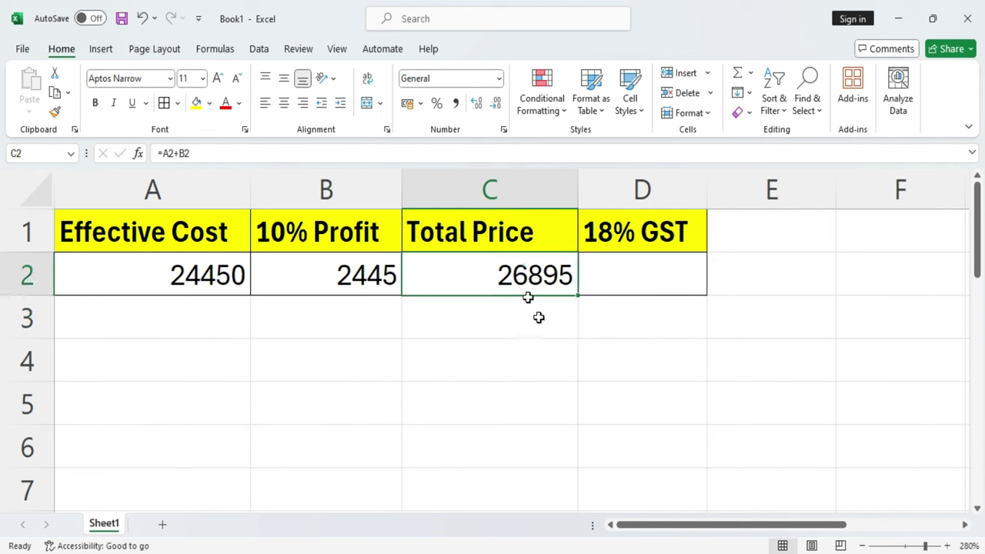
{"action": "left_click", "coordinate": [633, 277]}
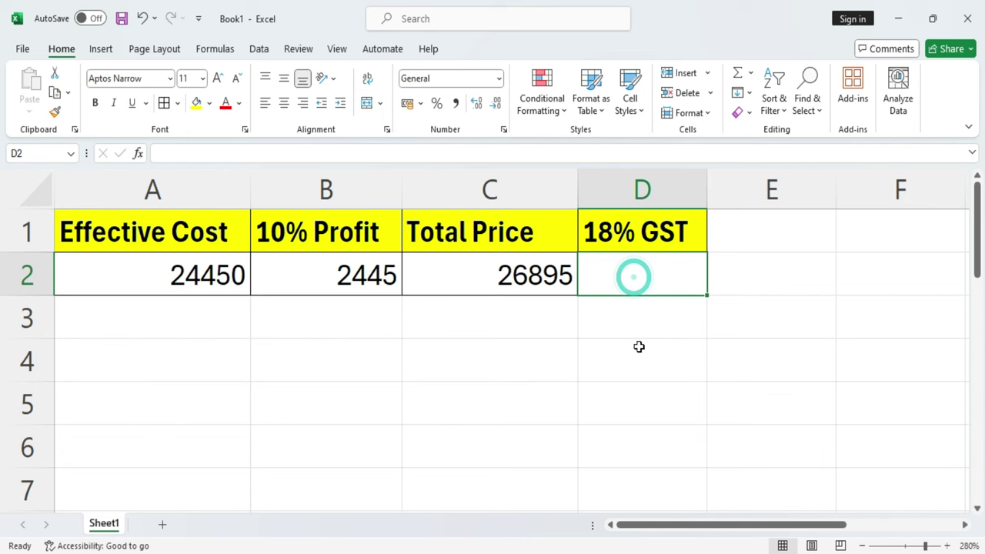
{"action": "key", "text": "Left"}
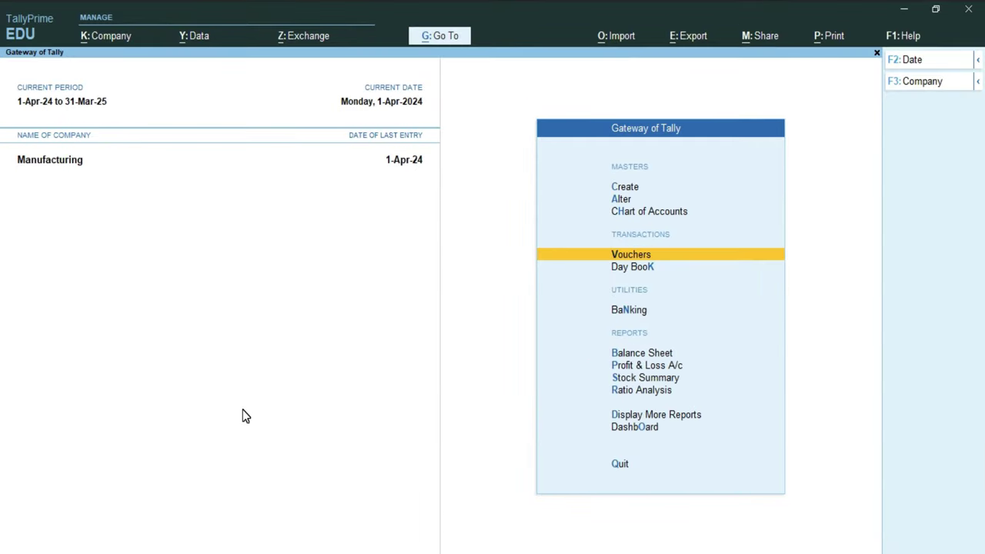
Step: Create Sales voucher No. 1 with the customer as party, skipping dispatch details, and Sale as sales ledger
{"action": "key", "text": "Return"}
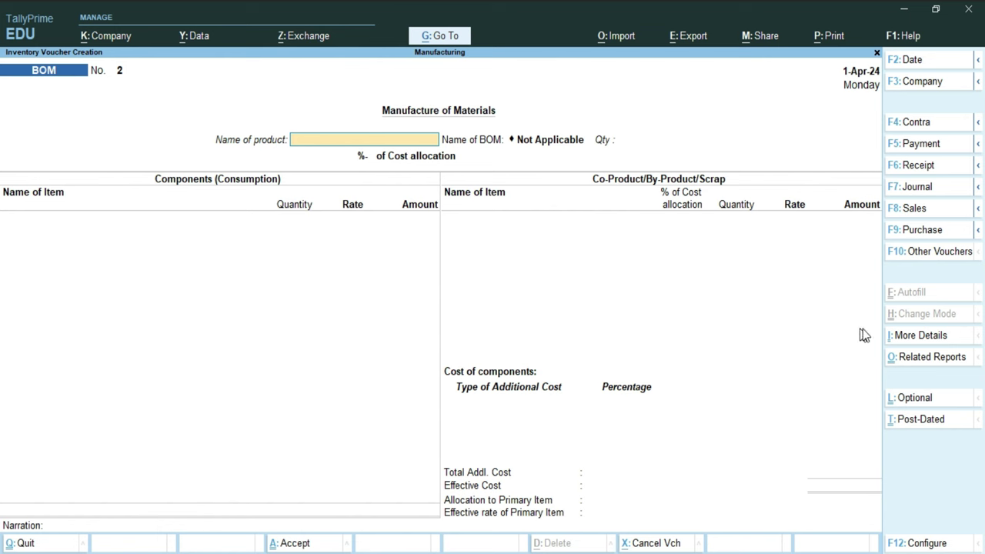
{"action": "left_click", "coordinate": [907, 214]}
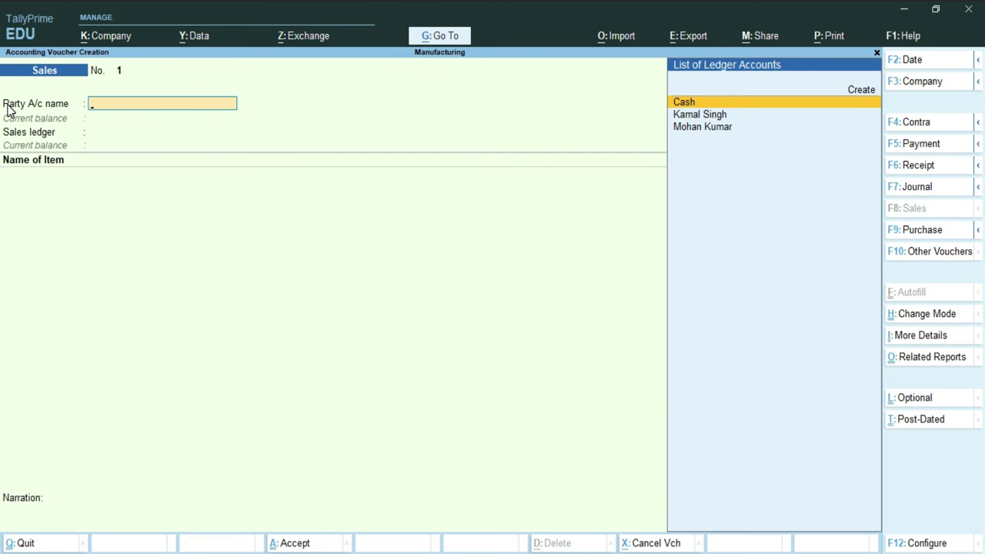
{"action": "key", "text": "Down"}
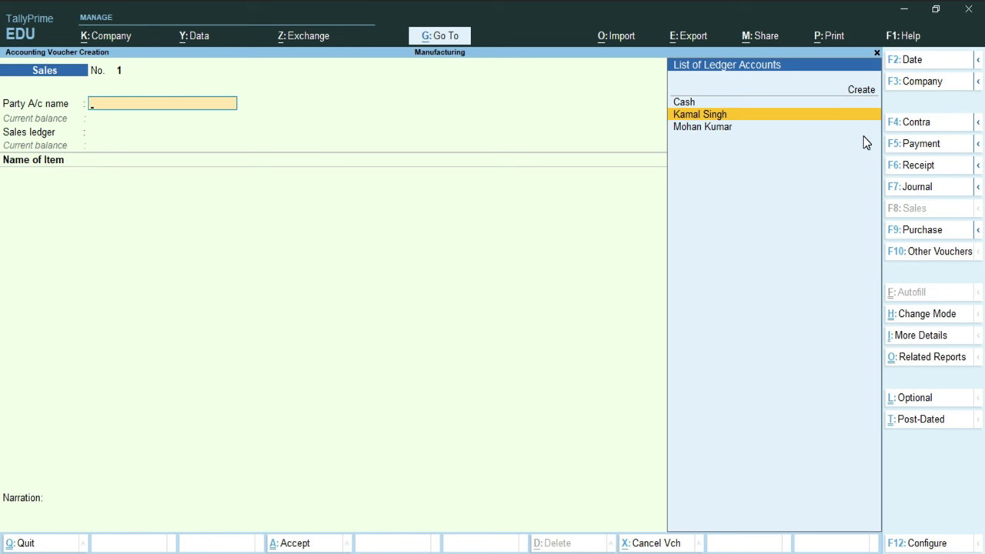
{"action": "key", "text": "Return"}
{"action": "key", "text": "Return"}
{"action": "key", "text": "Return"}
{"action": "key", "text": "Return"}
{"action": "key", "text": "Return"}
{"action": "key", "text": "Return"}
{"action": "key", "text": "Return"}
{"action": "key", "text": "Return"}
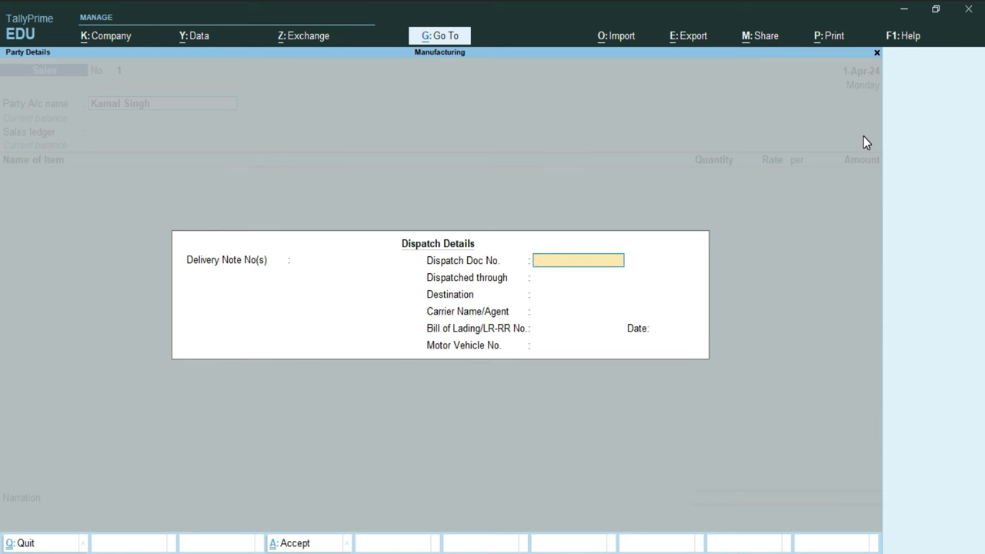
{"action": "key", "text": "Return"}
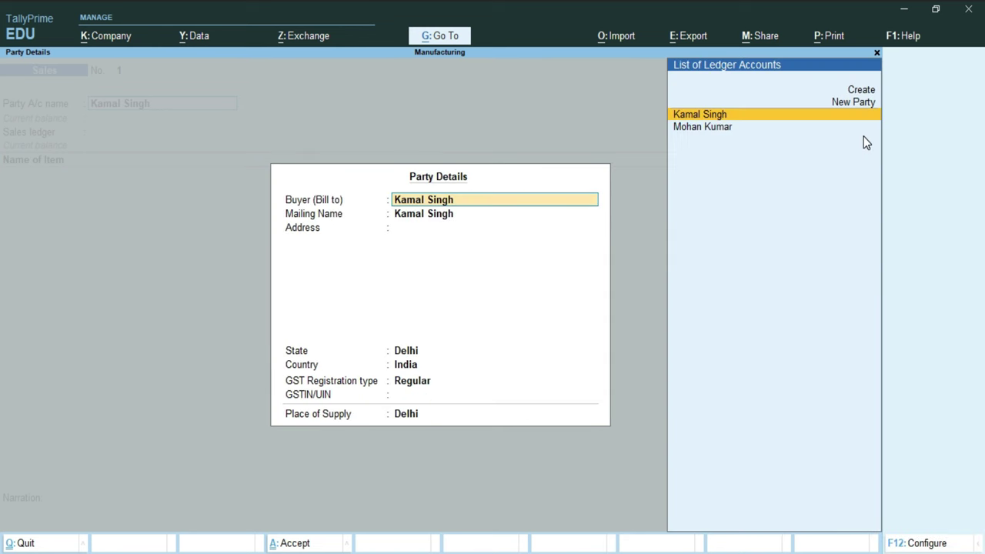
{"action": "key", "text": "Return"}
{"action": "key", "text": "Return"}
{"action": "key", "text": "Return"}
{"action": "key", "text": "Return"}
{"action": "key", "text": "Return"}
{"action": "key", "text": "Return"}
{"action": "key", "text": "Return"}
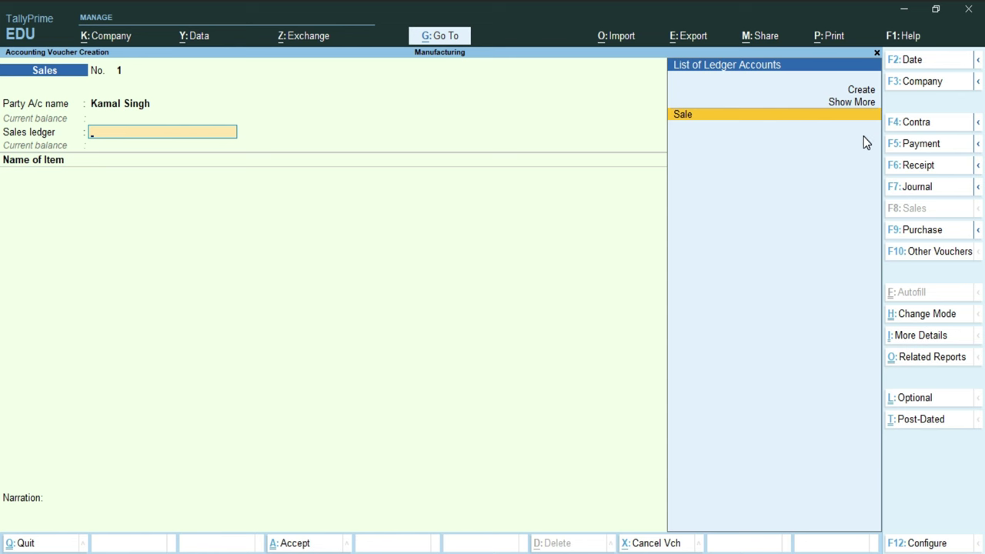
{"action": "key", "text": "Return"}
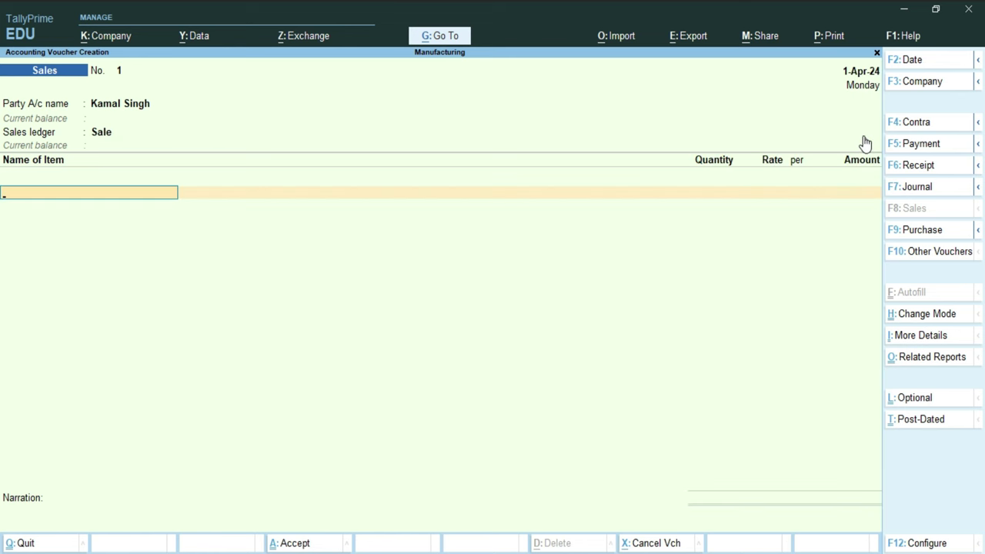
Step: Add 50 Computers at 26,895 per piece, for an item amount of 13,44,750.00
{"action": "key", "text": "Down"}
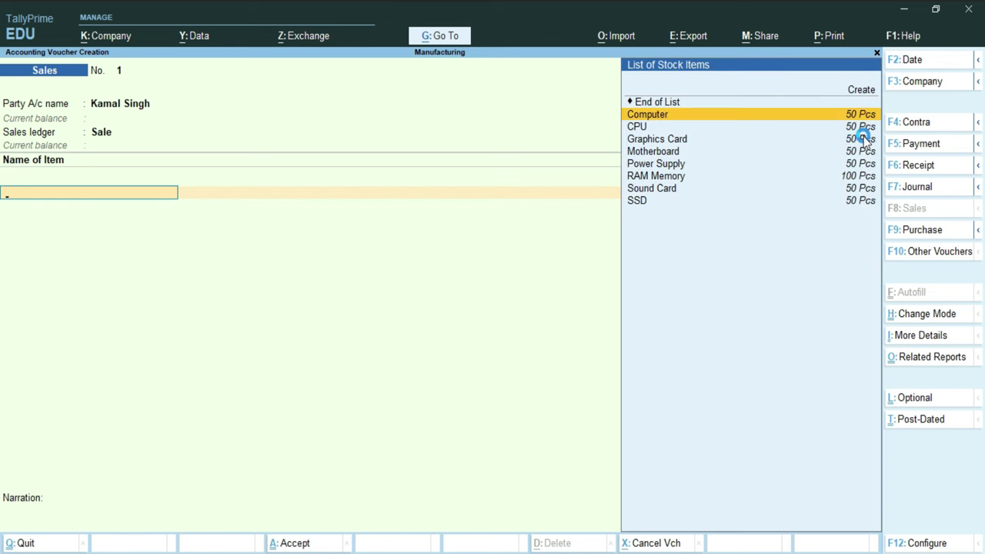
{"action": "key", "text": "Return"}
{"action": "type", "text": "50"}
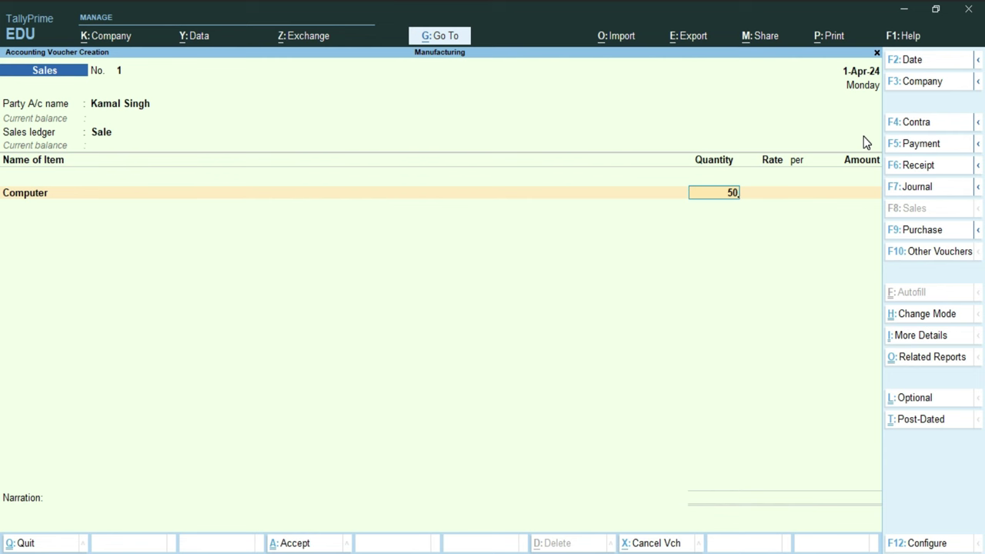
{"action": "key", "text": "Return"}
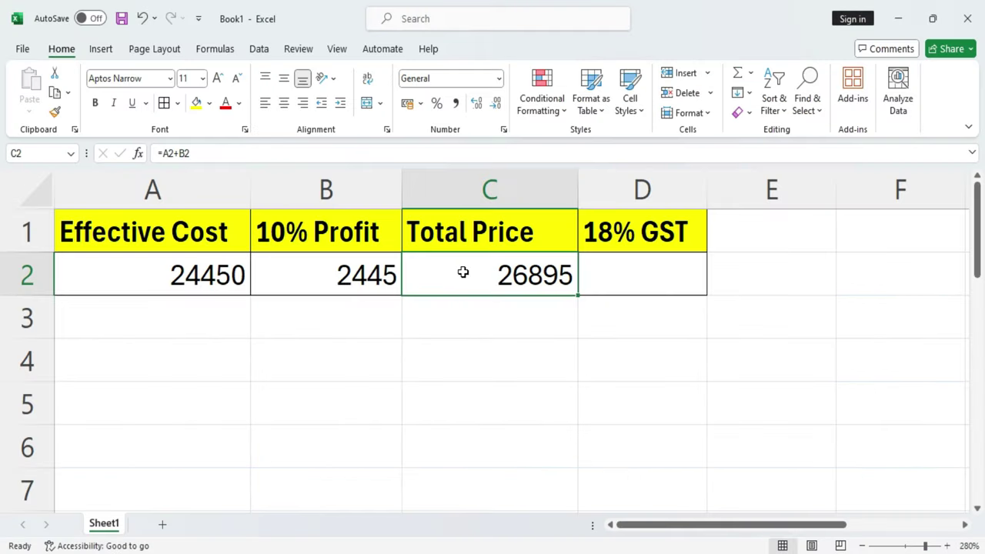
{"action": "left_click", "coordinate": [462, 272]}
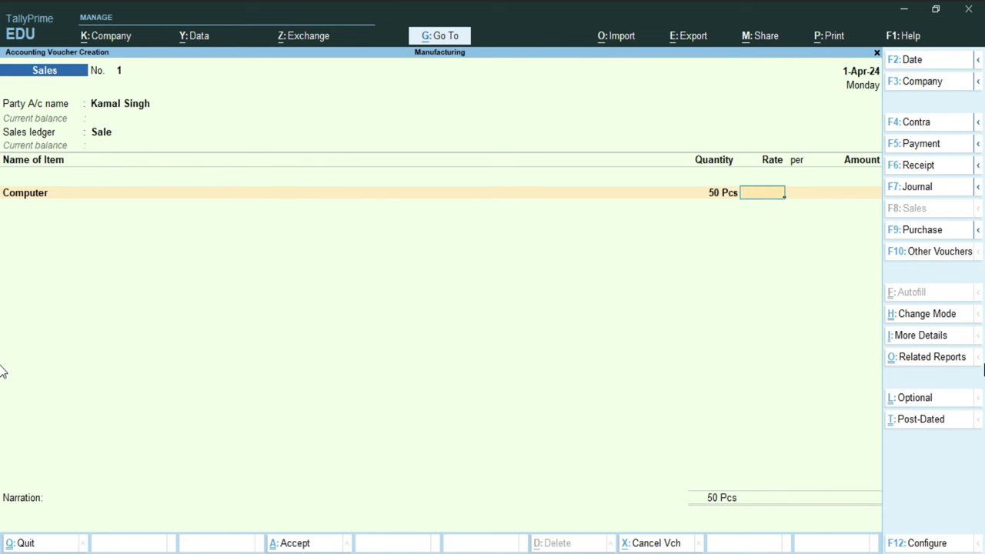
{"action": "type", "text": "26,895"}
{"action": "key", "text": "Return"}
{"action": "key", "text": "Return"}
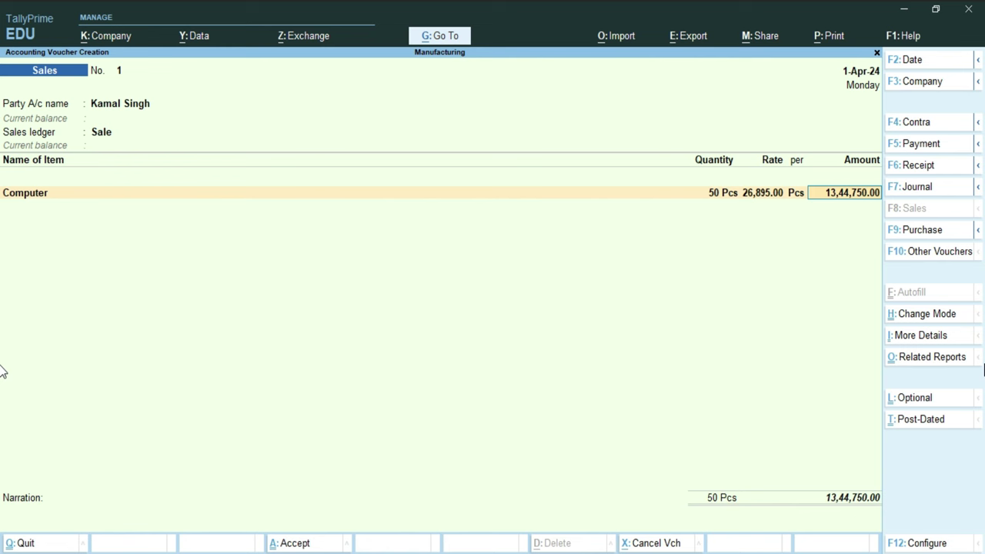
{"action": "key", "text": "Return"}
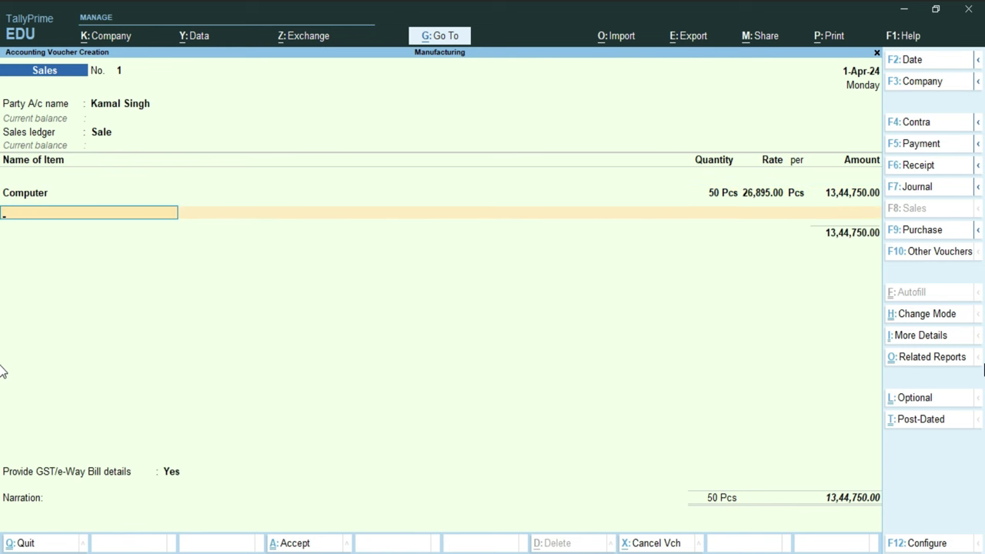
Step: Add CGST and SGST ledger lines, accepting their calculated tax amounts
{"action": "key", "text": "Return"}
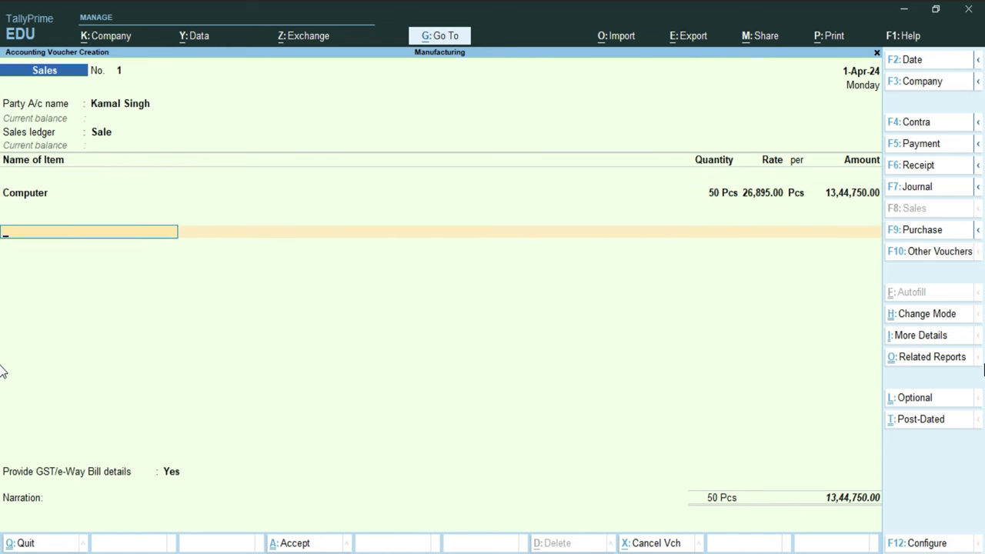
{"action": "key", "text": "Down"}
{"action": "key", "text": "Return"}
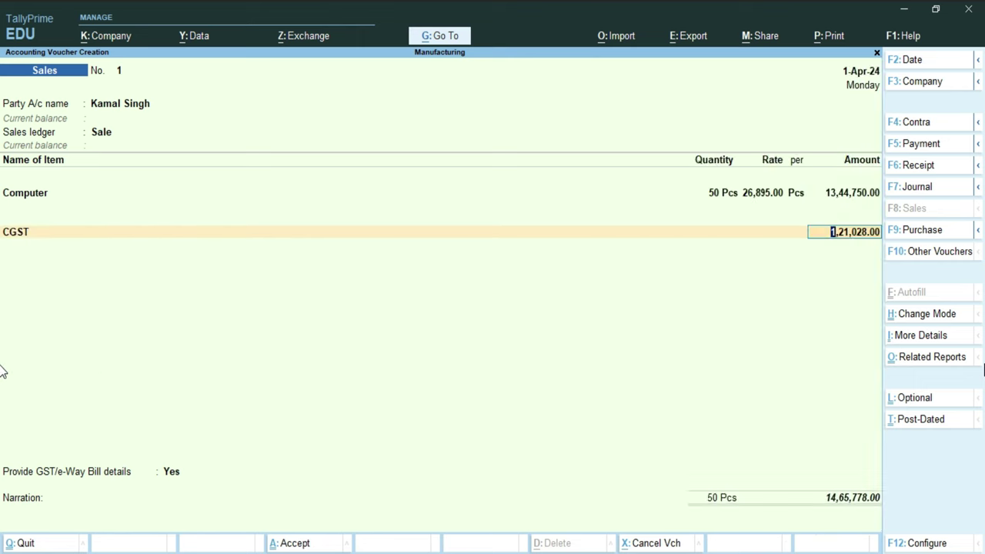
{"action": "key", "text": "Return"}
{"action": "key", "text": "Down"}
{"action": "key", "text": "Down"}
{"action": "key", "text": "Down"}
{"action": "key", "text": "Down"}
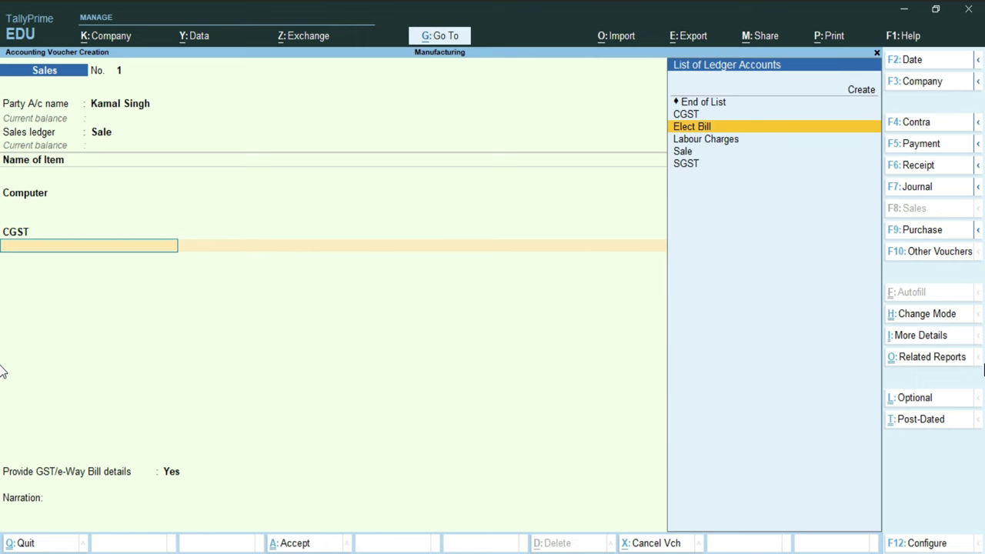
{"action": "key", "text": "Down"}
{"action": "key", "text": "Return"}
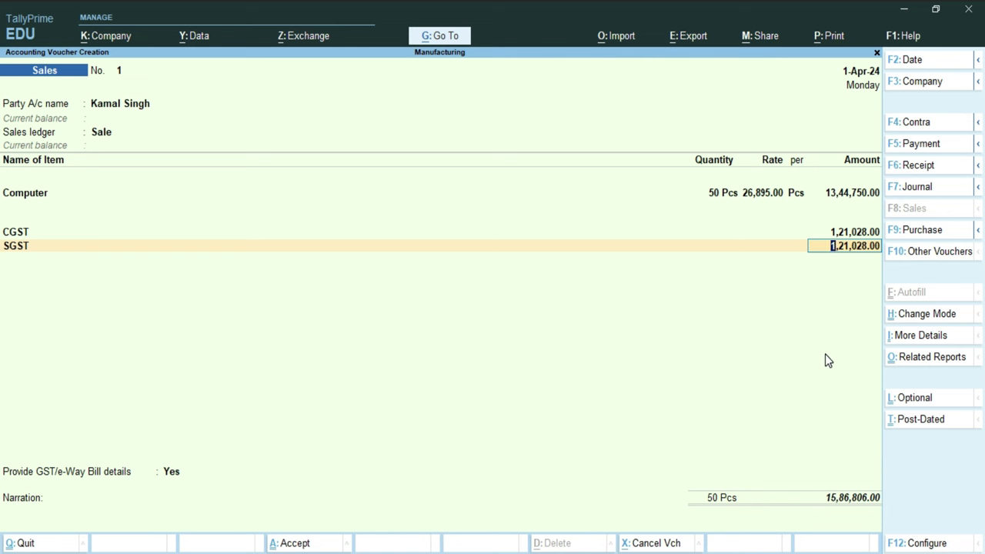
{"action": "key", "text": "Return"}
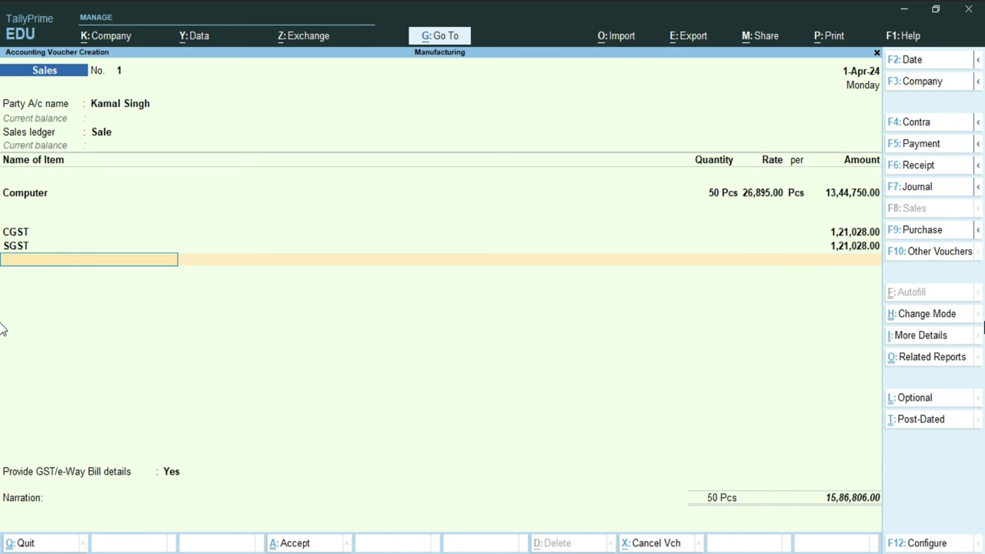
Step: Save the voucher with no narration or e-Way Bill, then select the Profit & Loss report
{"action": "key", "text": "Return"}
{"action": "key", "text": "Return"}
{"action": "key", "text": "Return"}
{"action": "key", "text": "Return"}
{"action": "key", "text": "Return"}
{"action": "key", "text": "Return"}
{"action": "key", "text": "Return"}
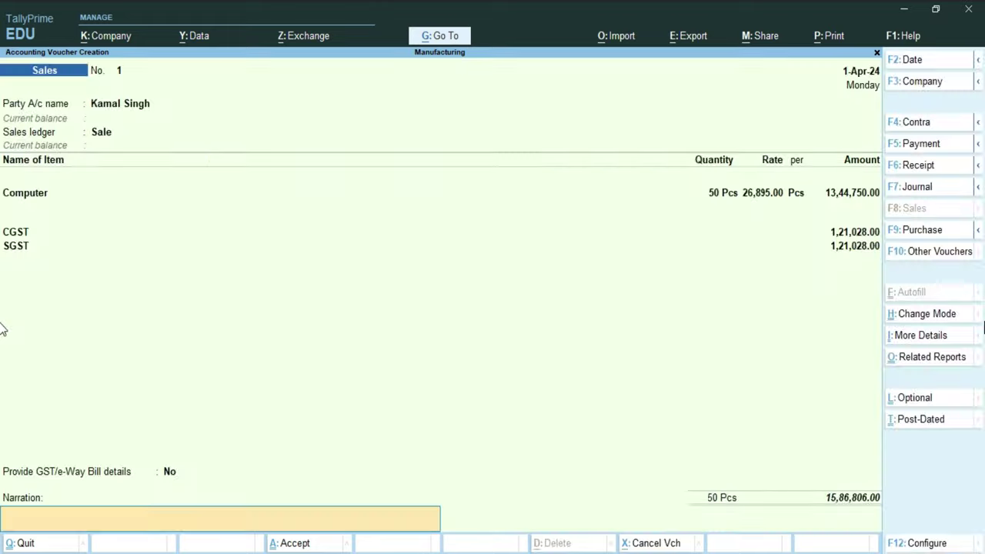
{"action": "key", "text": "Return"}
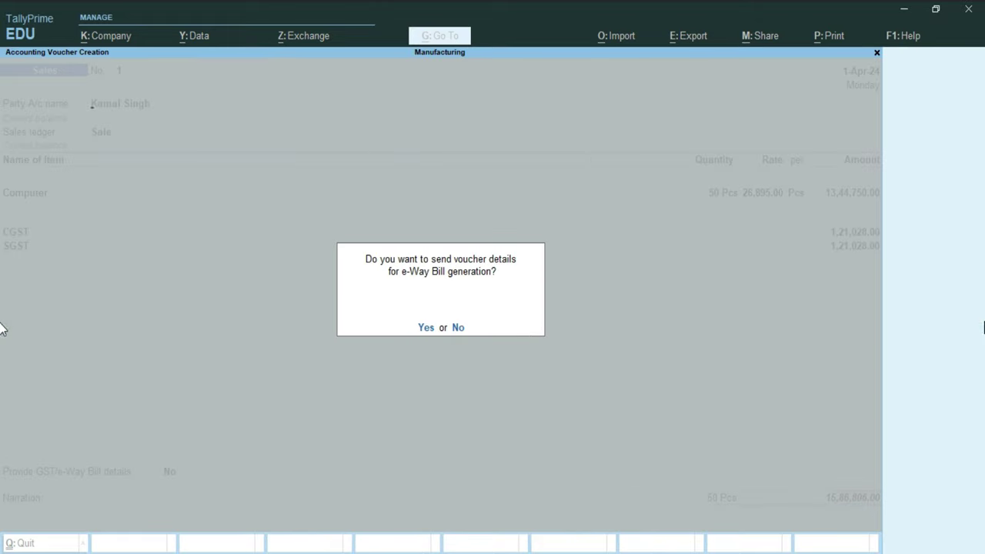
{"action": "key", "text": "n"}
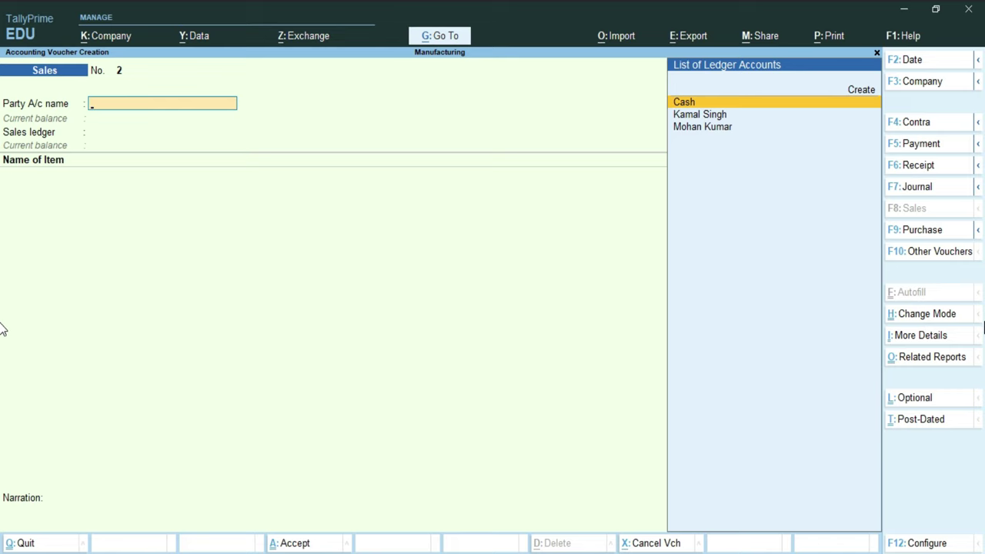
{"action": "key", "text": "Escape"}
{"action": "key", "text": "Down"}
{"action": "key", "text": "Down"}
{"action": "key", "text": "Down"}
{"action": "key", "text": "Down"}
{"action": "key", "text": "Down"}
{"action": "key", "text": "Down"}
{"action": "key", "text": "Up"}
{"action": "key", "text": "Up"}
{"action": "key", "text": "Return"}
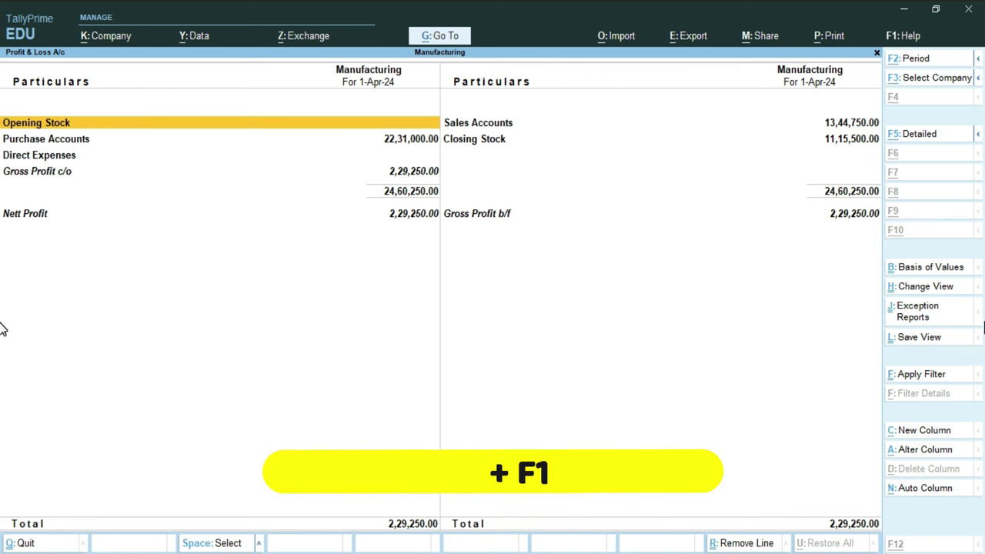
{"action": "key", "text": "alt+F1"}
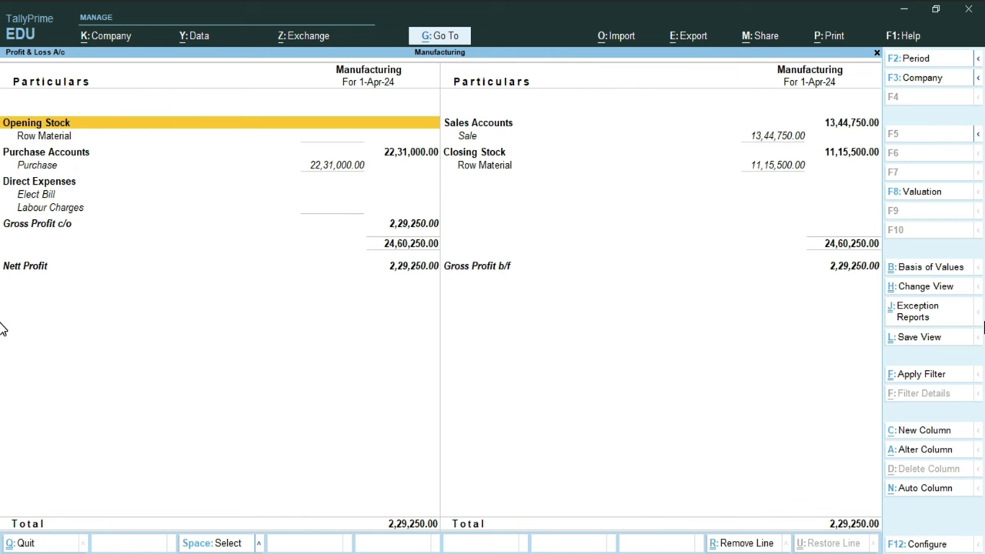
{"action": "key", "text": "Down"}
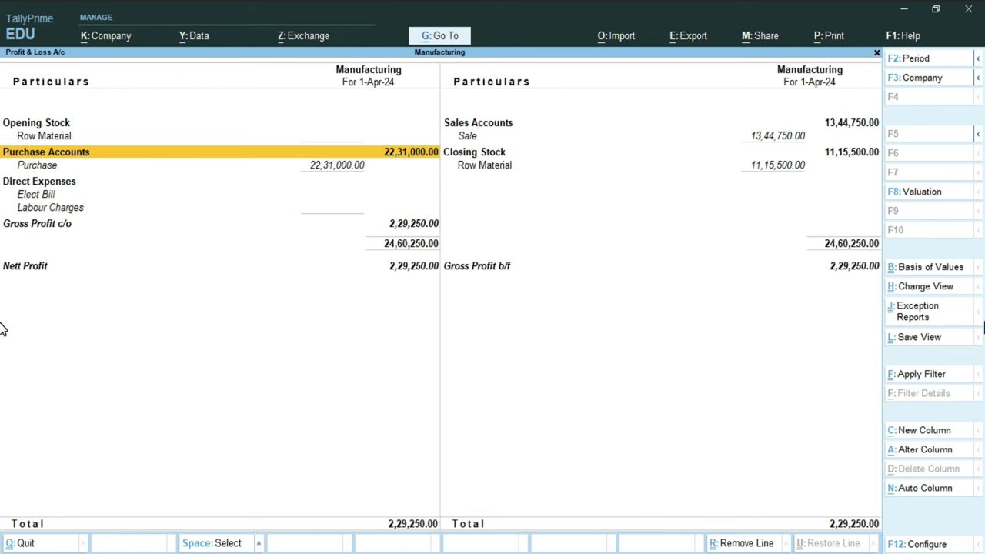
{"action": "key", "text": "Right"}
{"action": "key", "text": "Up"}
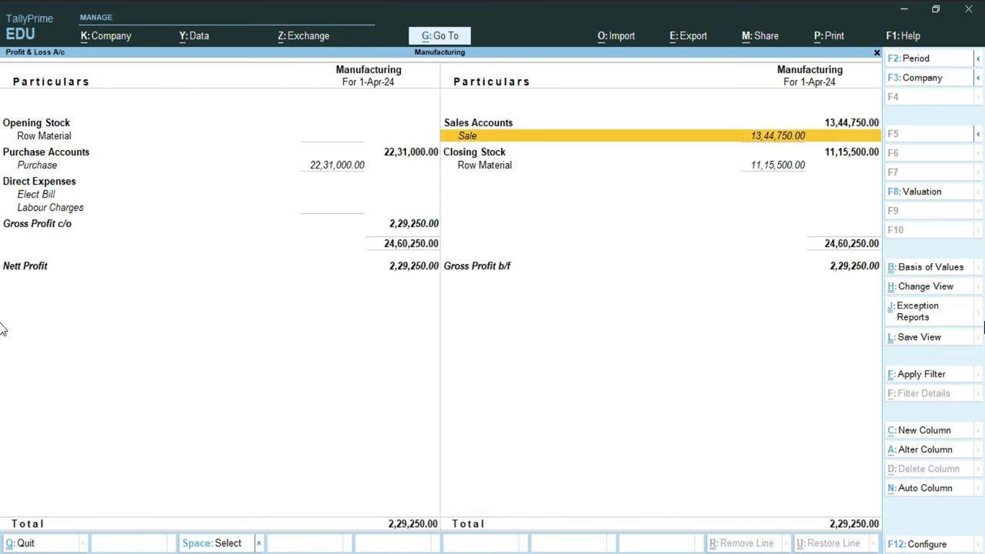
{"action": "key", "text": "Up"}
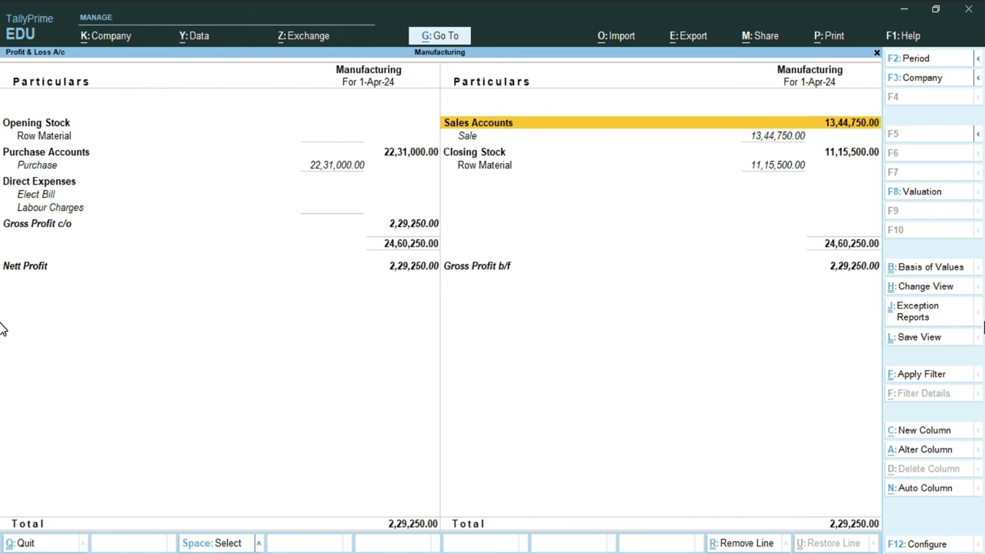
{"action": "key", "text": "Down"}
{"action": "key", "text": "Down"}
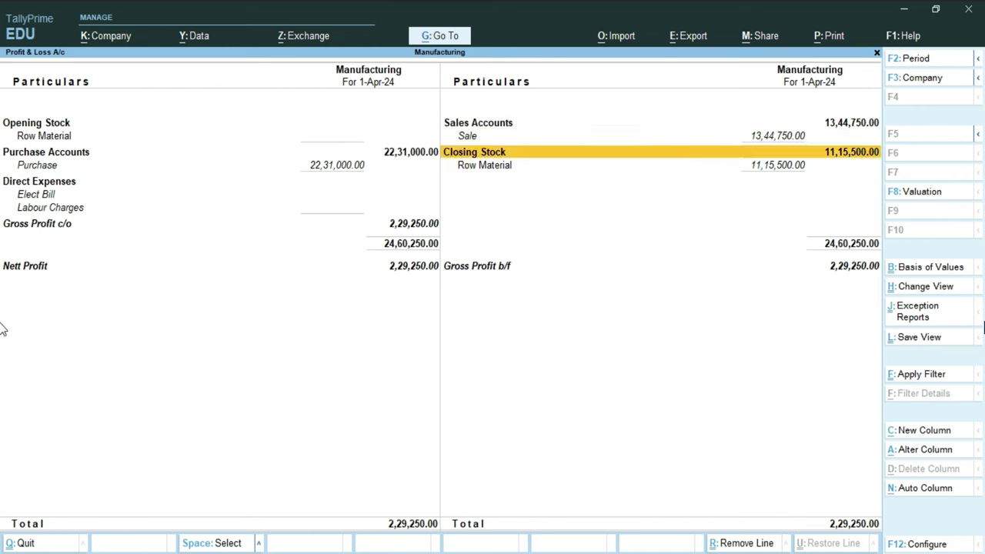
{"action": "key", "text": "End"}
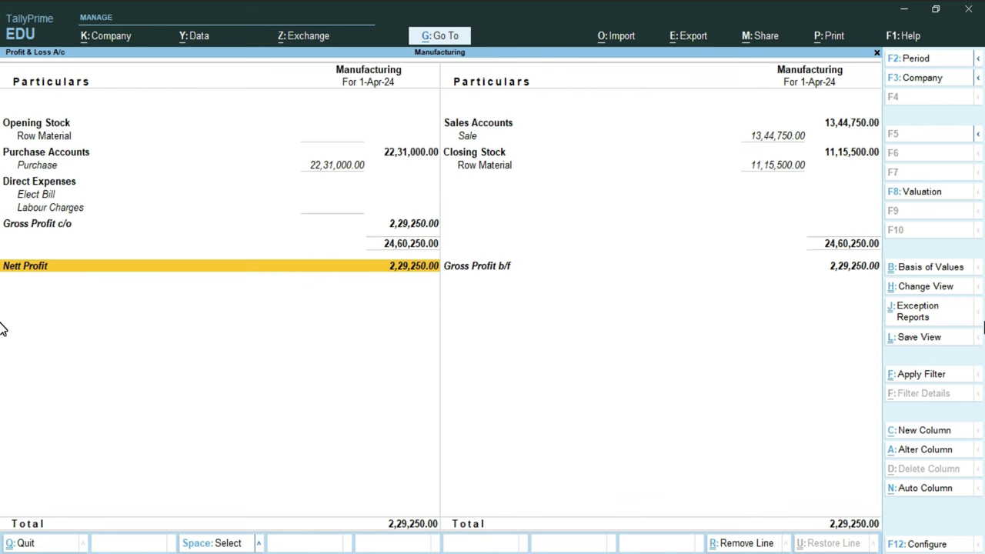
{"action": "key", "text": "Escape"}
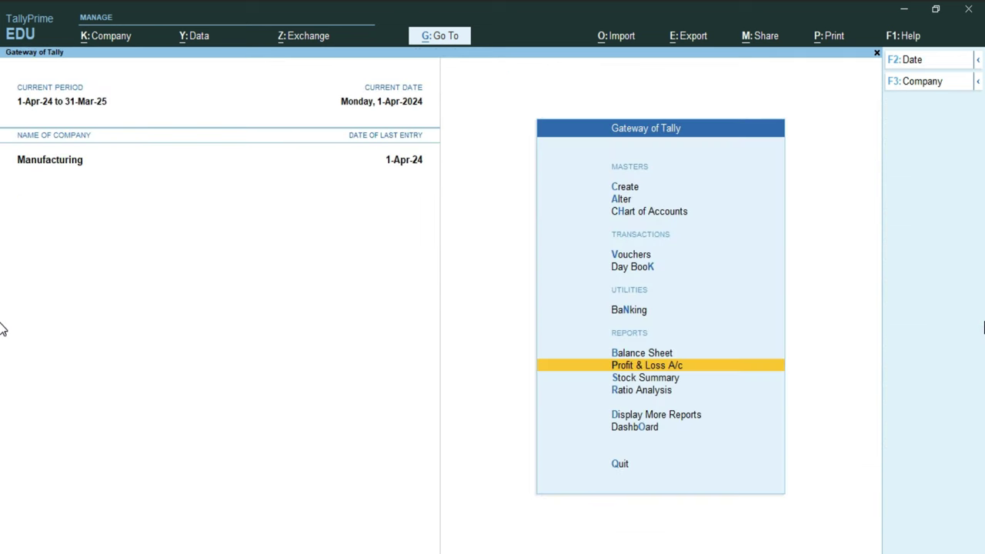
{"action": "key", "text": "Down"}
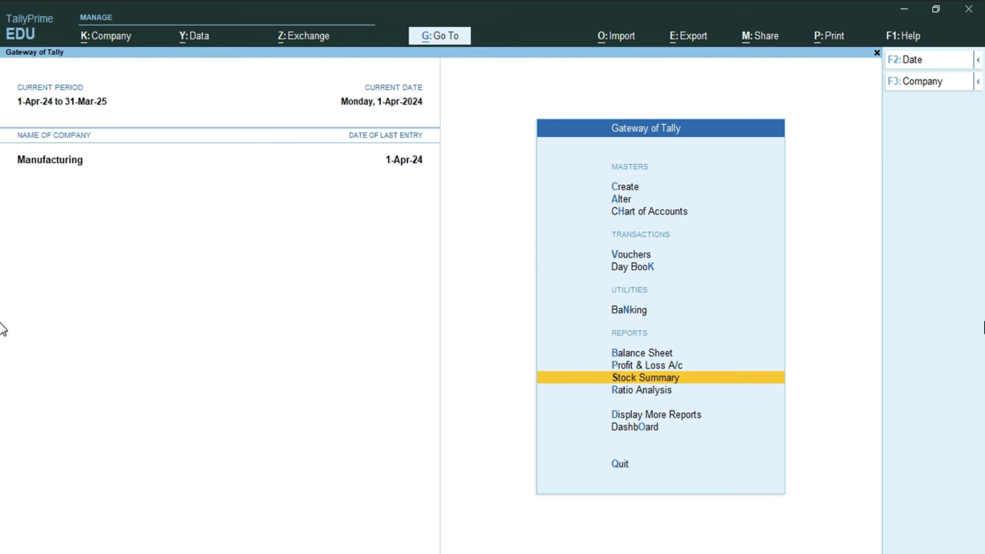
{"action": "key", "text": "Return"}
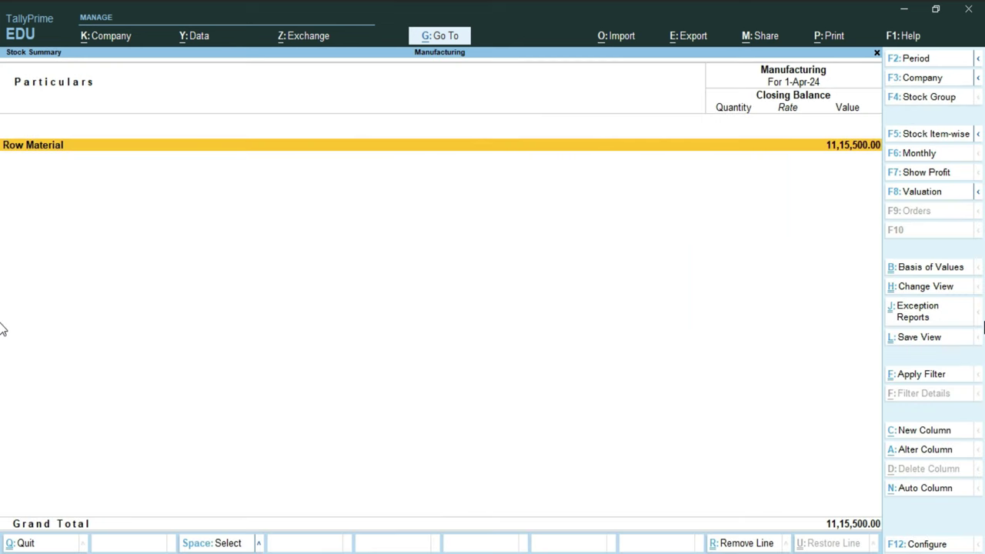
{"action": "key", "text": "Return"}
{"action": "key", "text": "Down"}
{"action": "key", "text": "Down"}
{"action": "key", "text": "Down"}
{"action": "key", "text": "Down"}
{"action": "key", "text": "Down"}
{"action": "key", "text": "Down"}
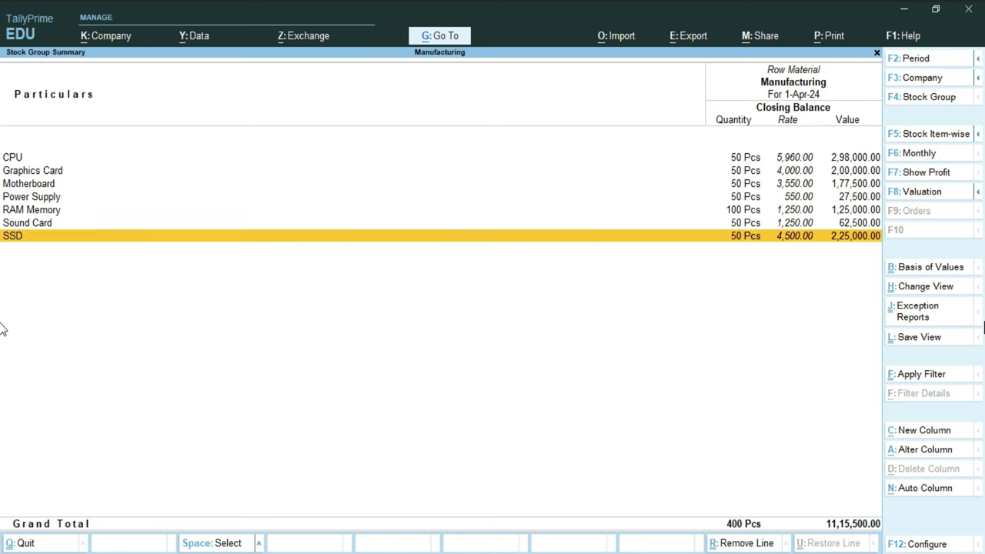
{"action": "key", "text": "Up"}
{"action": "key", "text": "Up"}
{"action": "key", "text": "Up"}
{"action": "key", "text": "Up"}
{"action": "key", "text": "Up"}
{"action": "key", "text": "Up"}
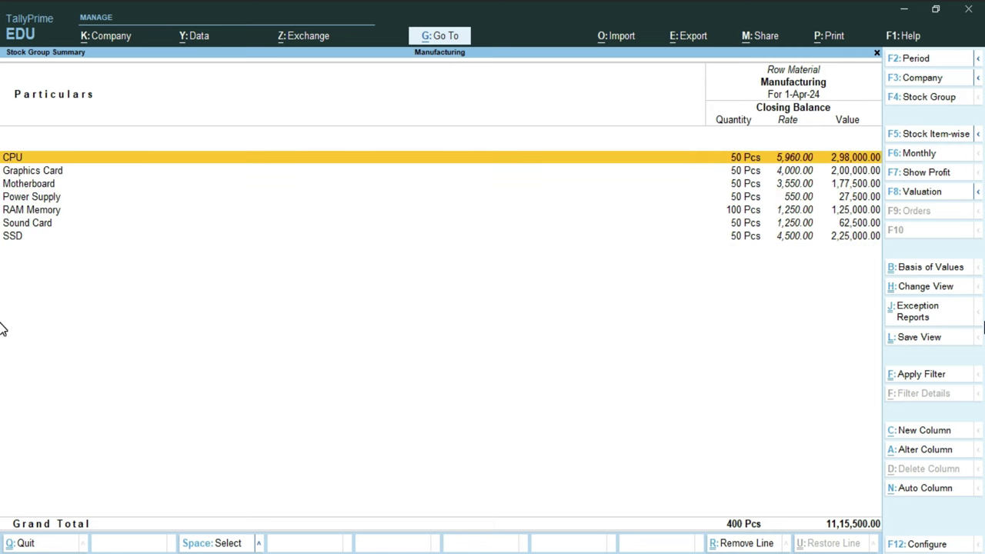
{"action": "key", "text": "Escape"}
{"action": "key", "text": "Escape"}
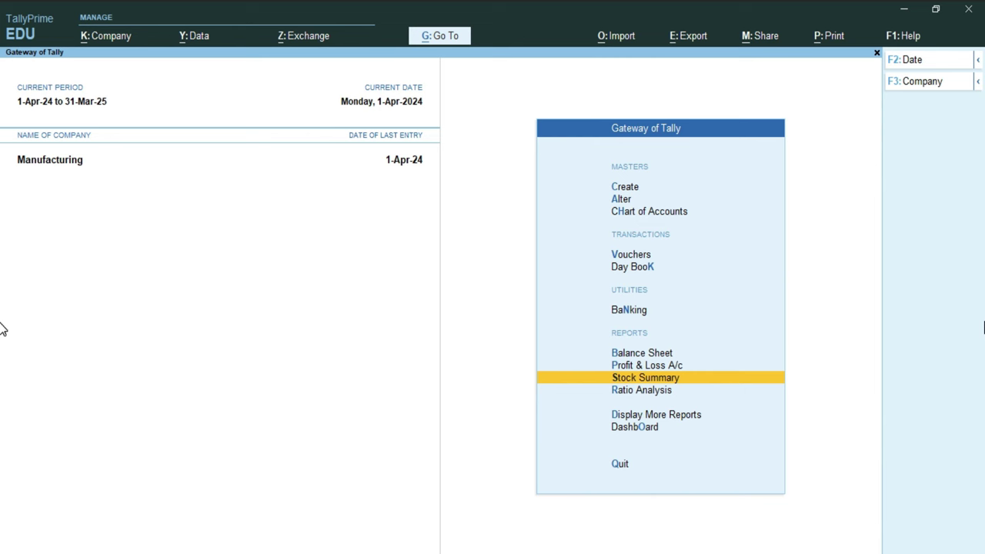
{"action": "key", "text": "Down"}
{"action": "key", "text": "Down"}
{"action": "key", "text": "Down"}
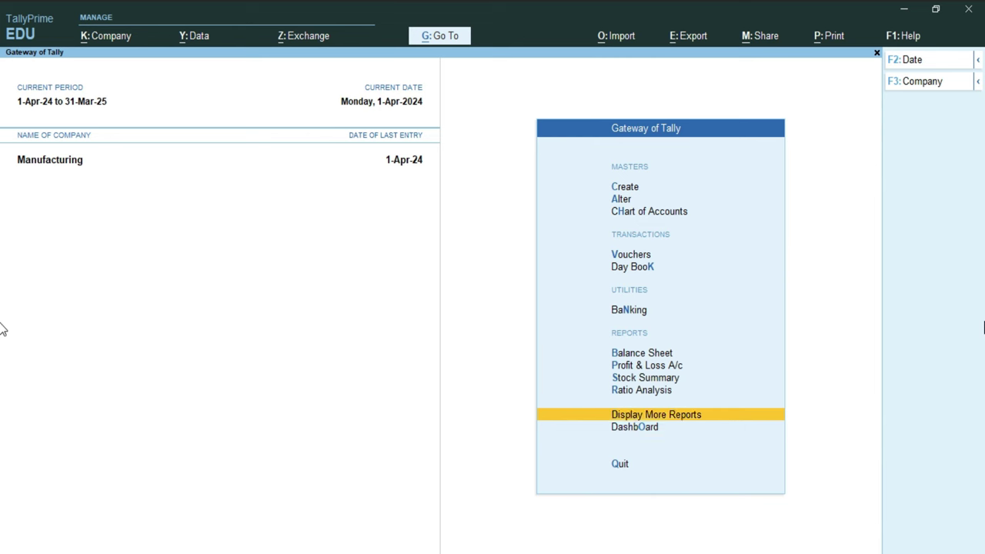
{"action": "key", "text": "Return"}
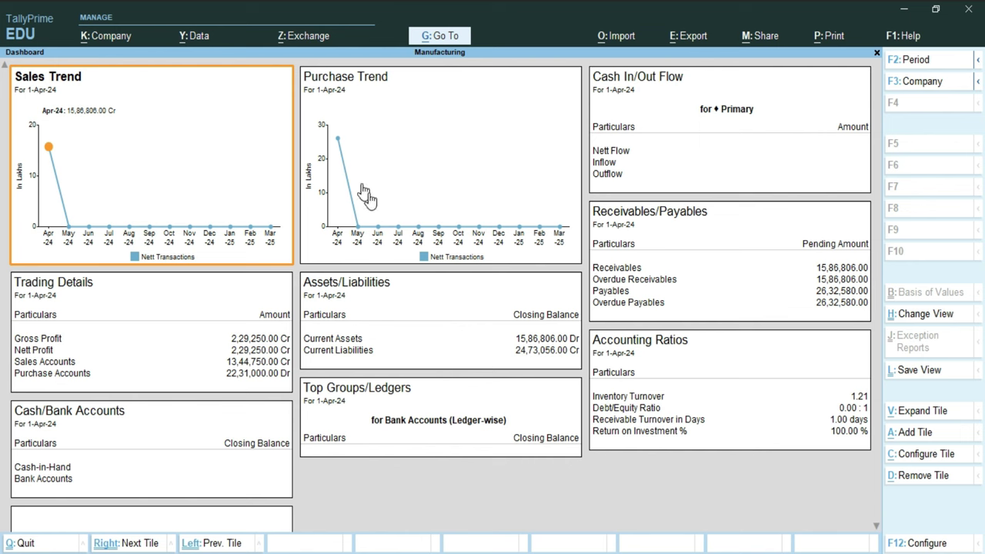
{"action": "left_click", "coordinate": [365, 343]}
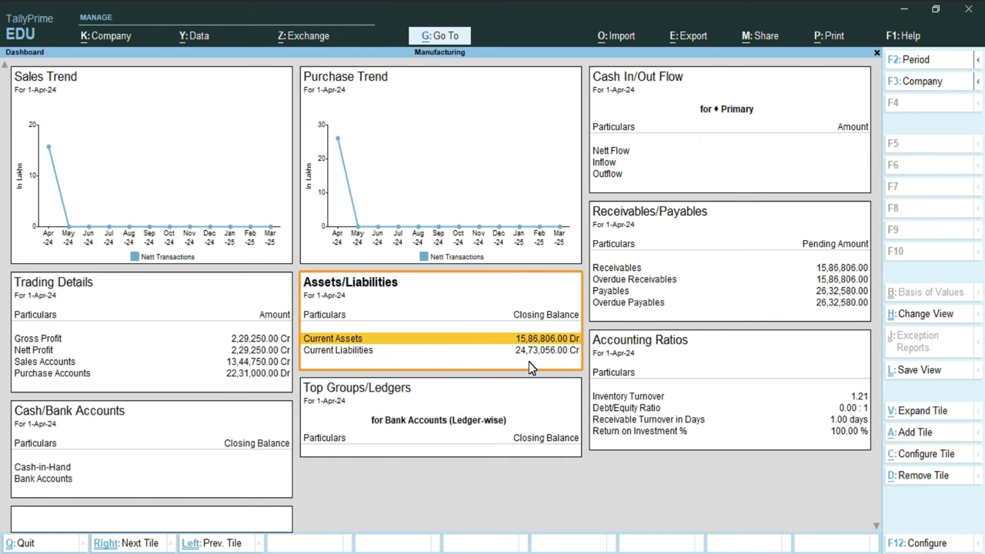
{"action": "left_click", "coordinate": [533, 352]}
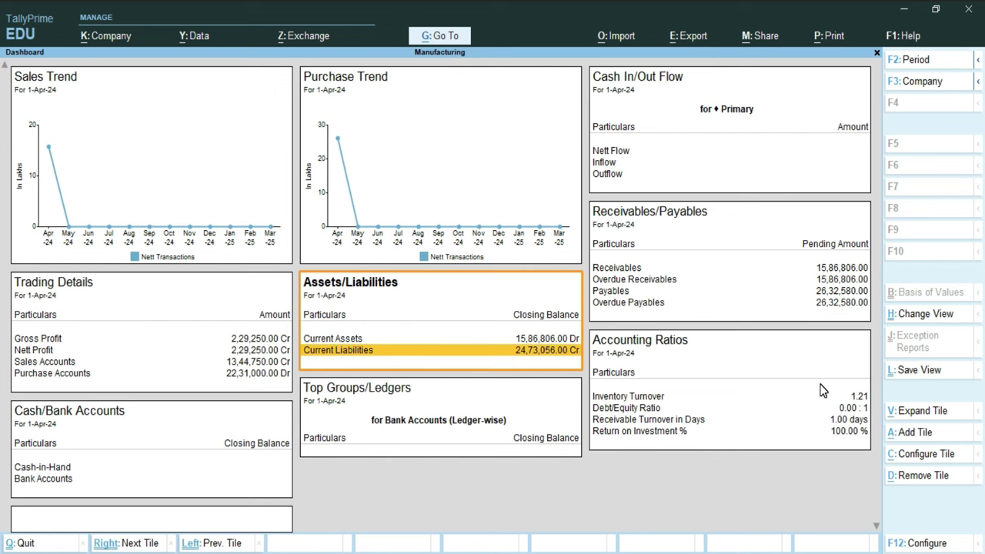
Step: Open the Balance Sheet and drill into Current Assets to review Closing Stock and Sundry Debtors
{"action": "key", "text": "Escape"}
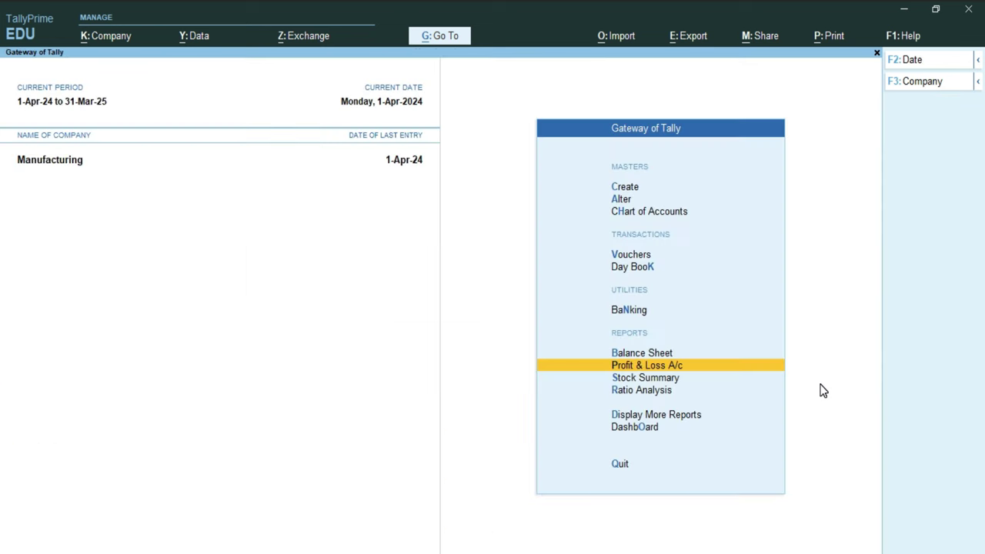
{"action": "key", "text": "Up"}
{"action": "key", "text": "Return"}
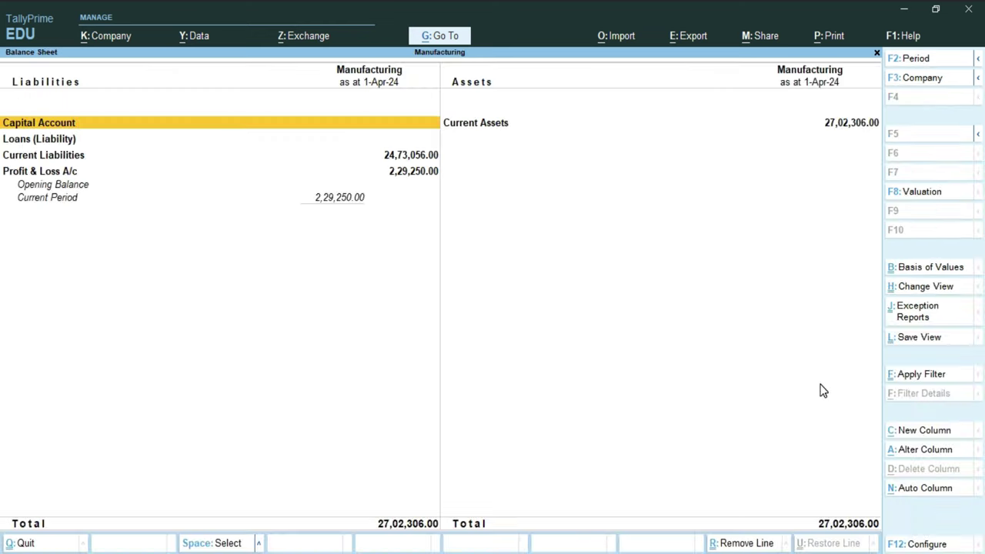
{"action": "key", "text": "Return"}
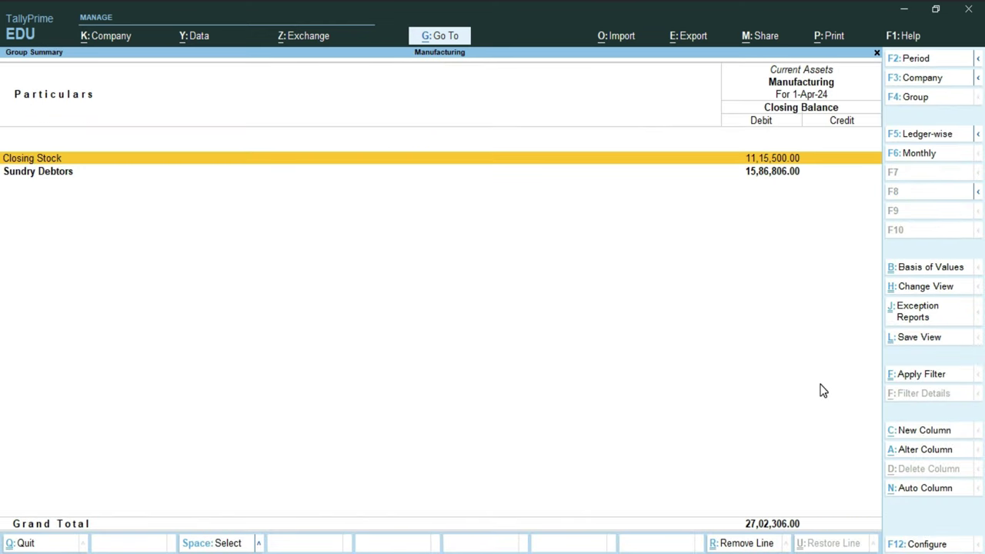
{"action": "key", "text": "Down"}
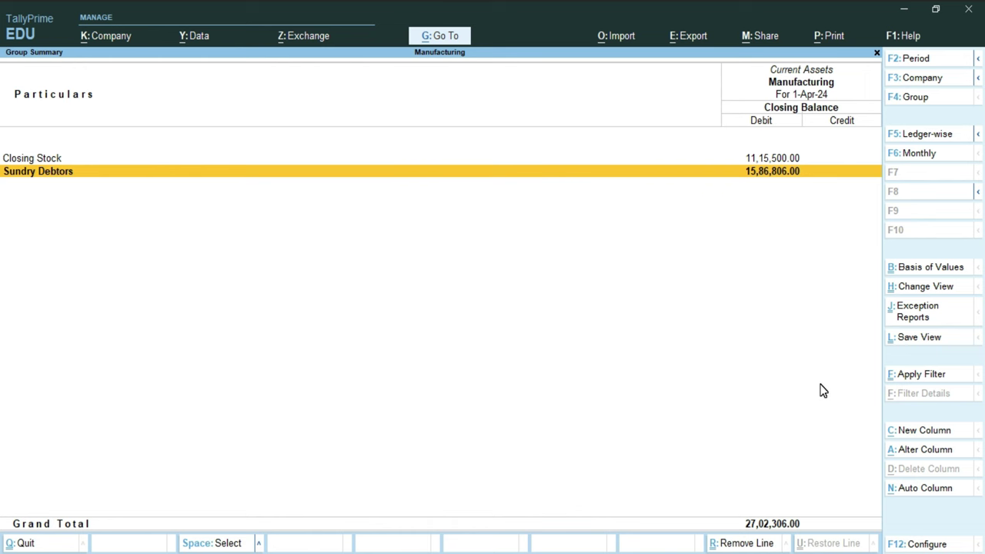
{"action": "key", "text": "Up"}
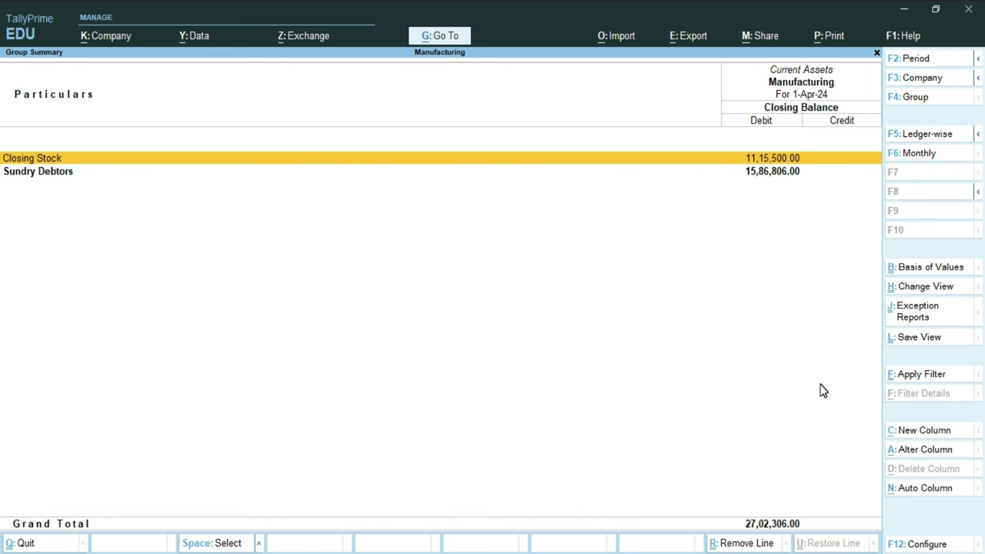
{"action": "key", "text": "Escape"}
Step: Review the liabilities: Current Liabilities 24,73,056.00, Profit & Loss 2,29,250.00 and Capital Account
{"action": "key", "text": "Left"}
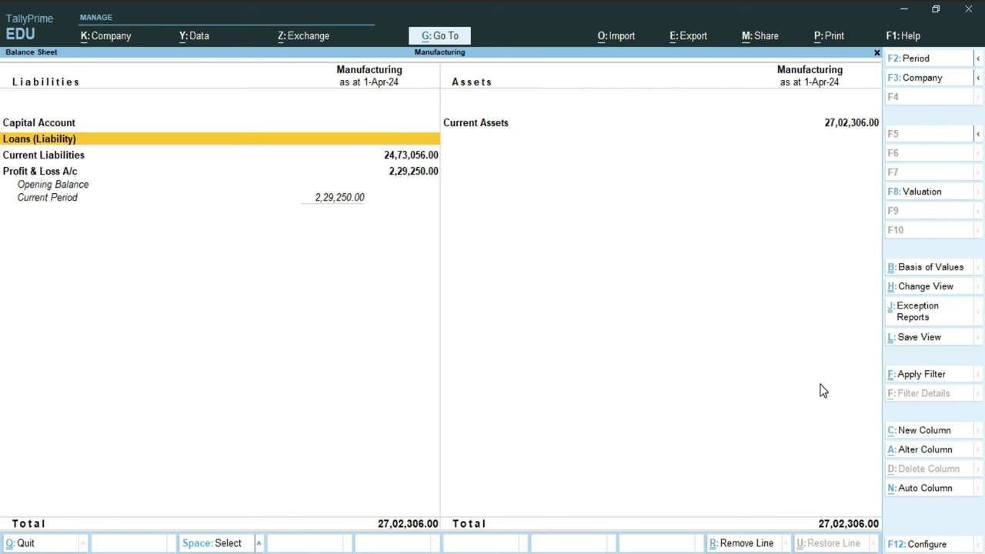
{"action": "key", "text": "Down"}
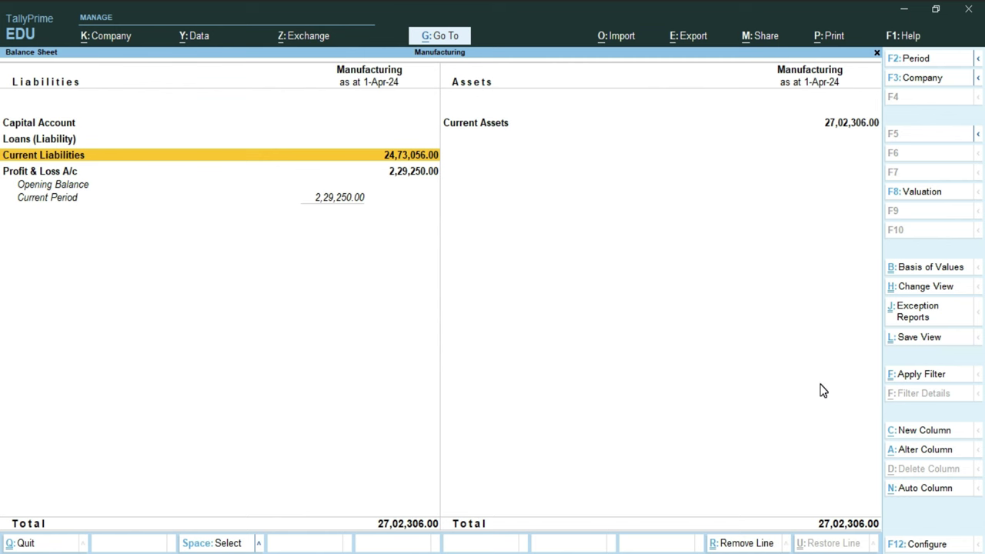
{"action": "key", "text": "Down"}
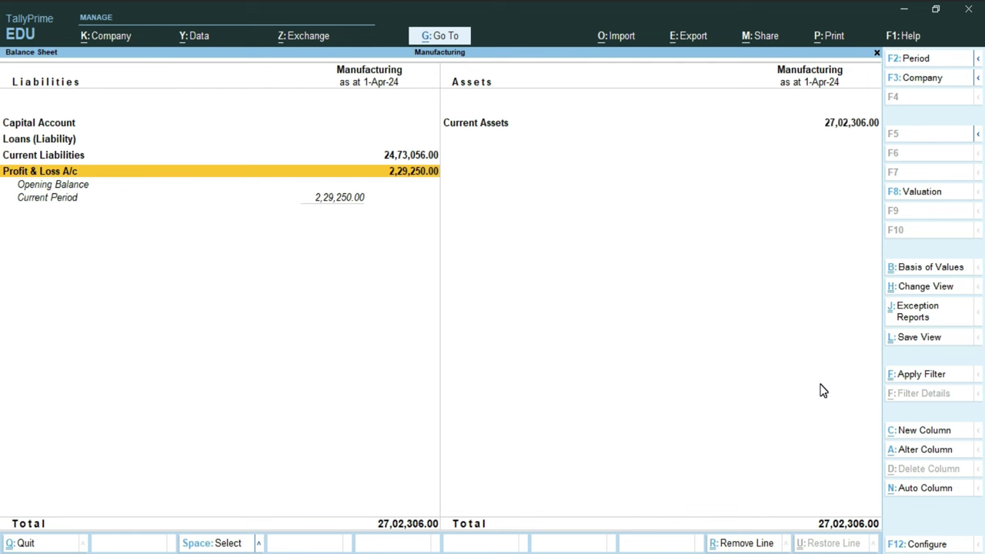
{"action": "key", "text": "Up"}
{"action": "key", "text": "Up"}
{"action": "key", "text": "Up"}
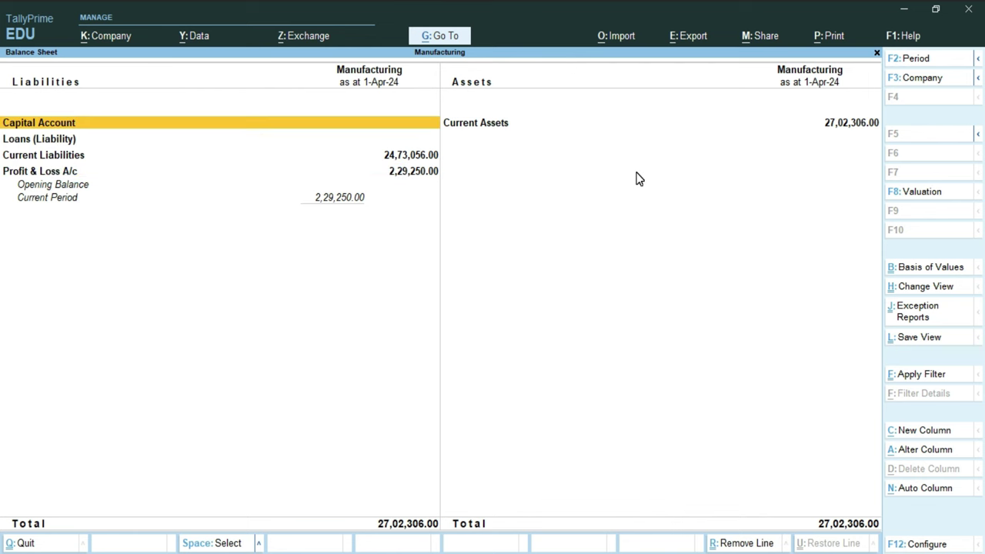